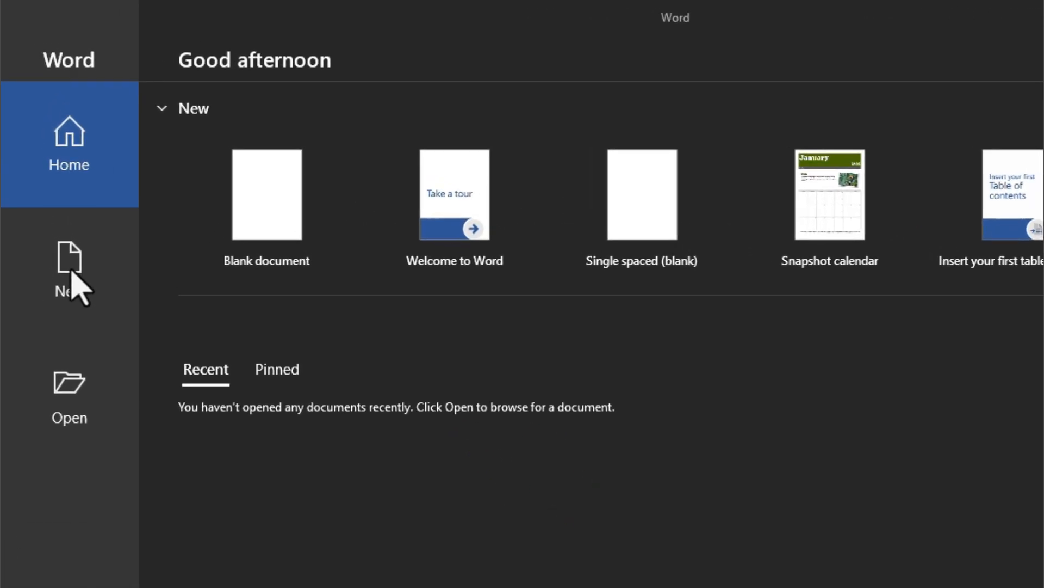
Step: Create a new blank document and dismiss the notification bar above the page
click(63, 243)
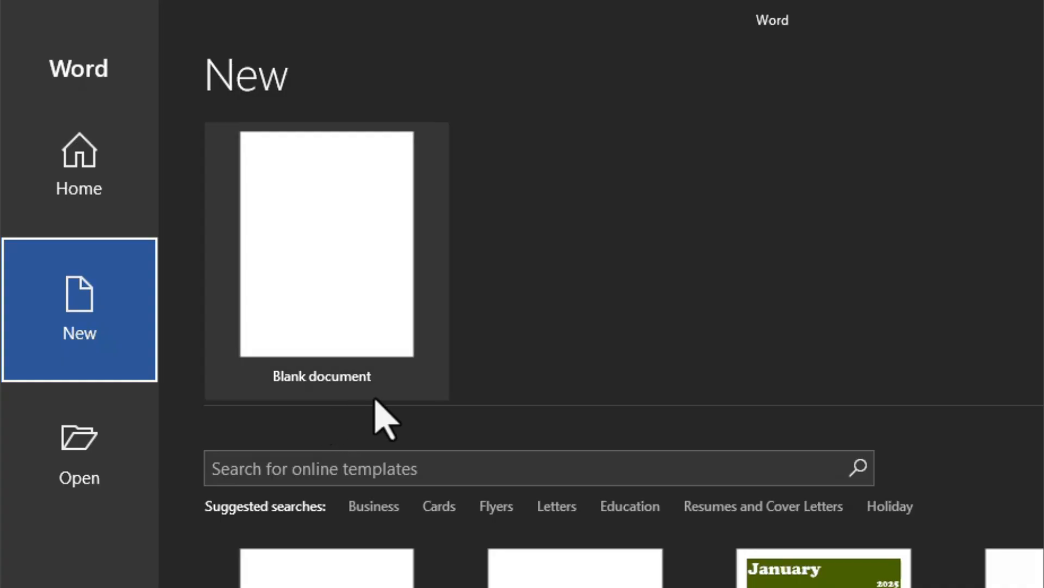
click(364, 253)
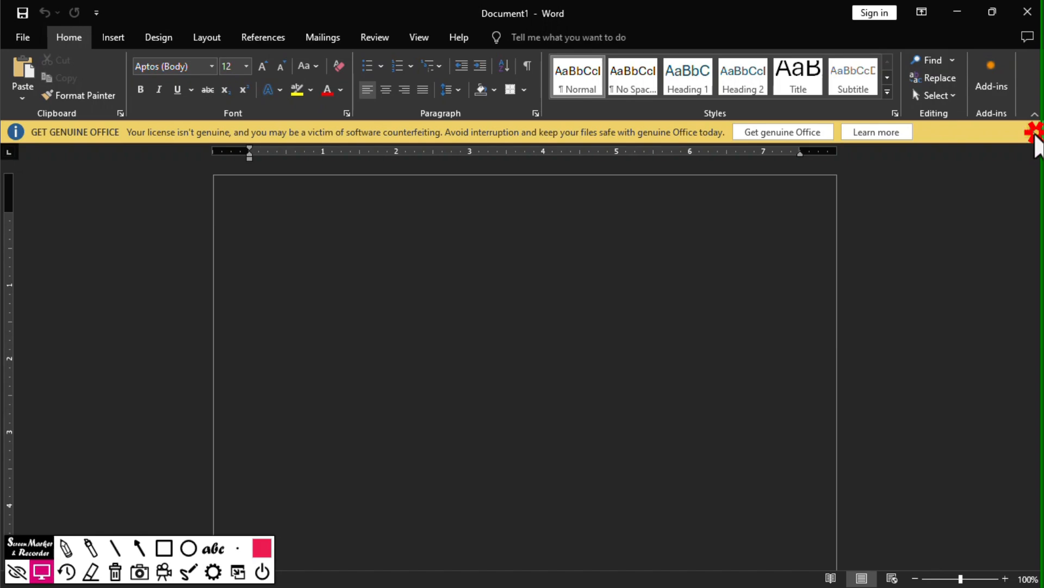
click(1033, 132)
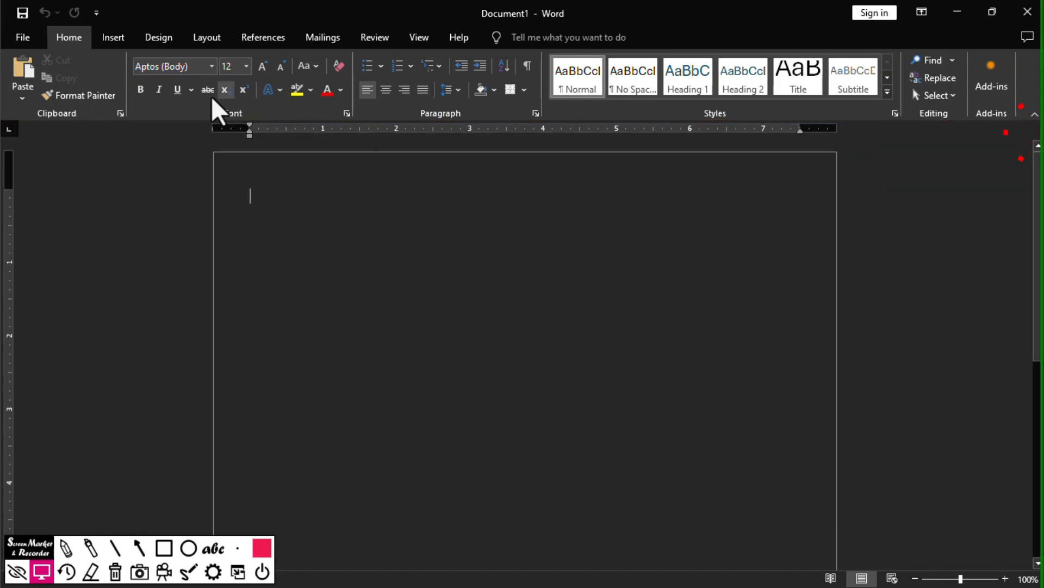
click(141, 549)
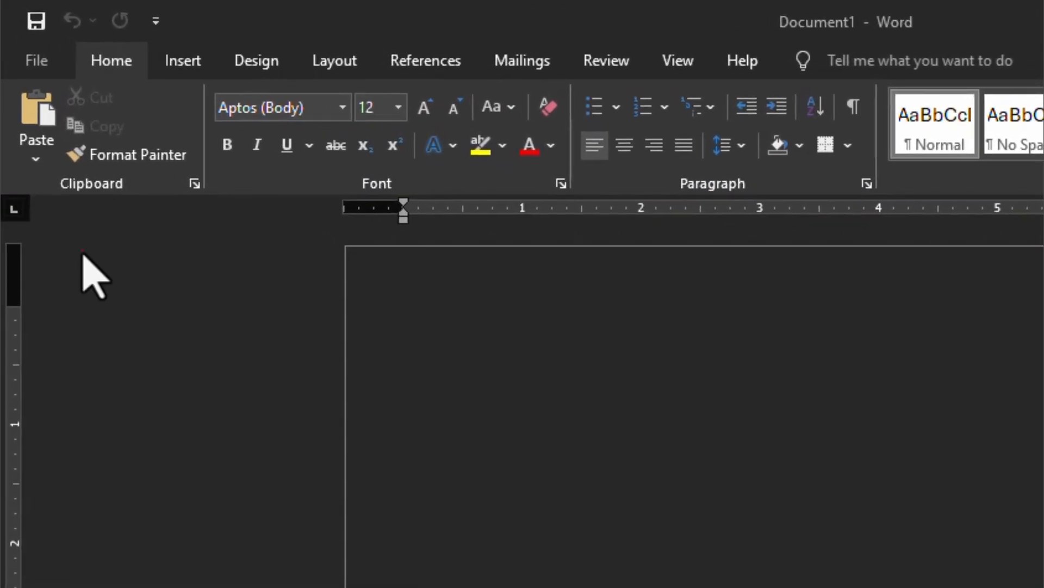
drag(82, 250, 97, 98)
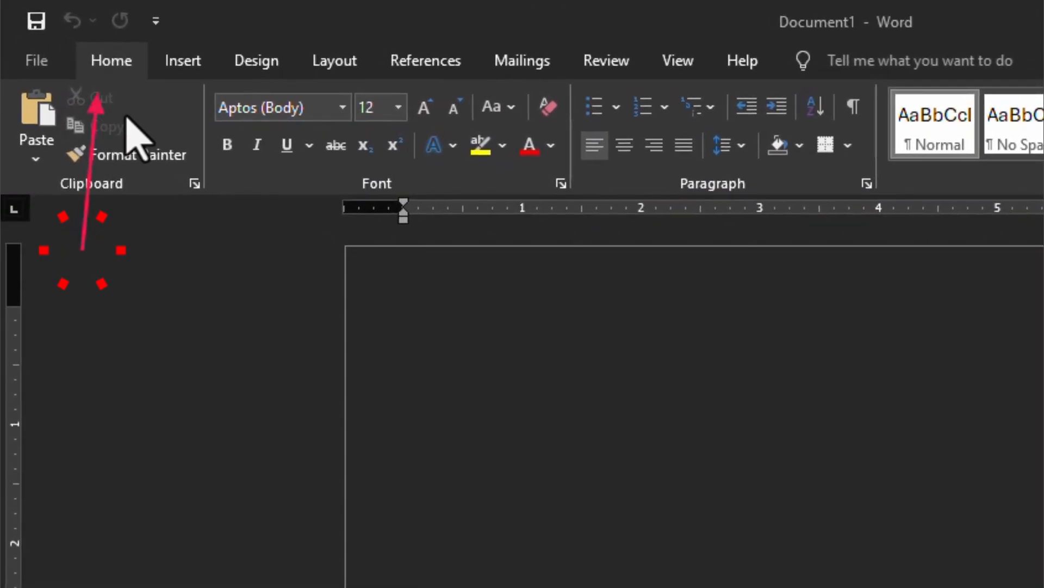
mouse_move(180, 124)
mouse_down()
mouse_move(187, 79)
mouse_move(327, 70)
mouse_up()
drag(441, 379, 431, 85)
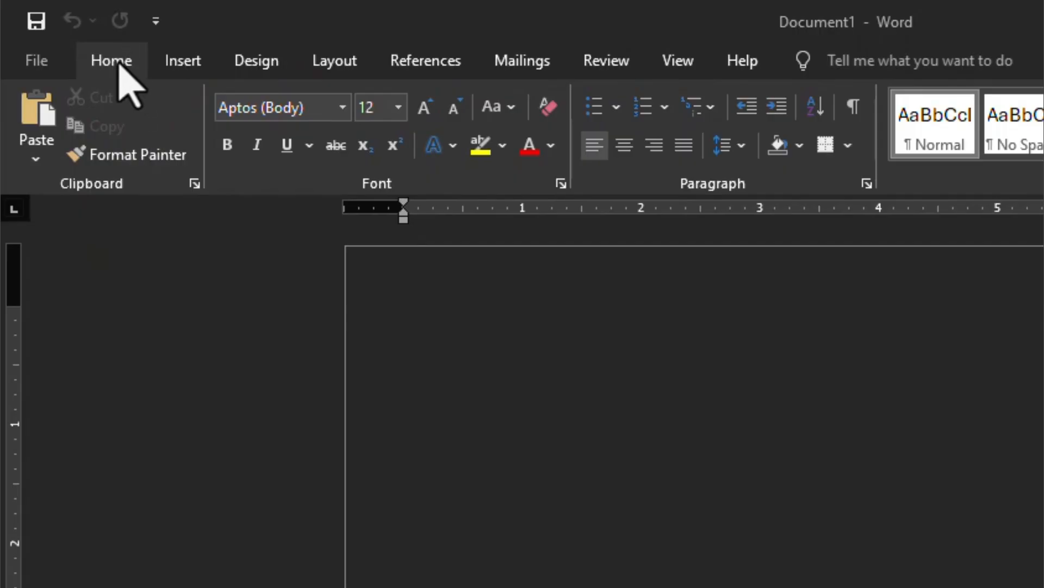
click(191, 55)
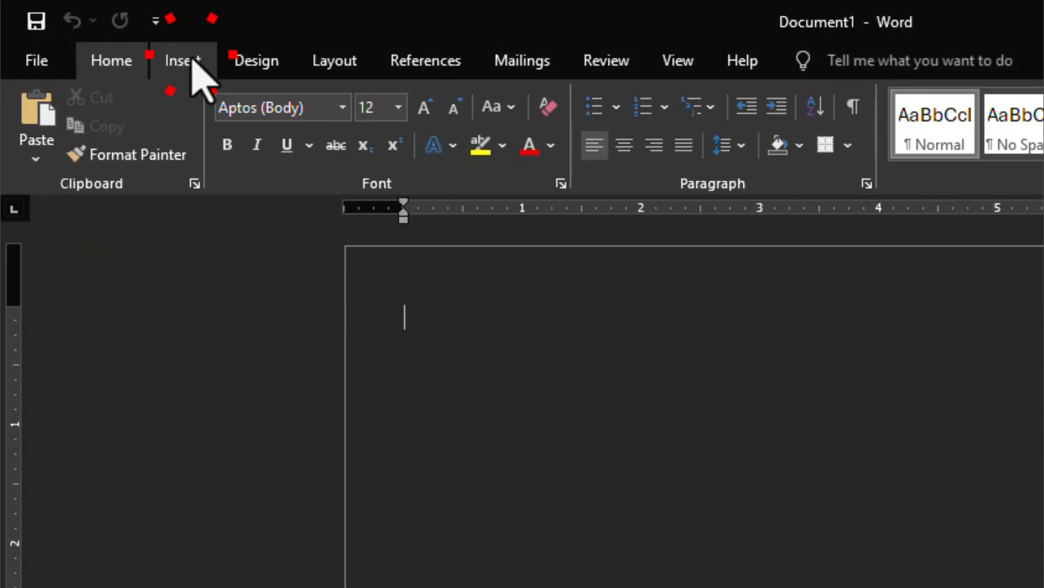
click(200, 60)
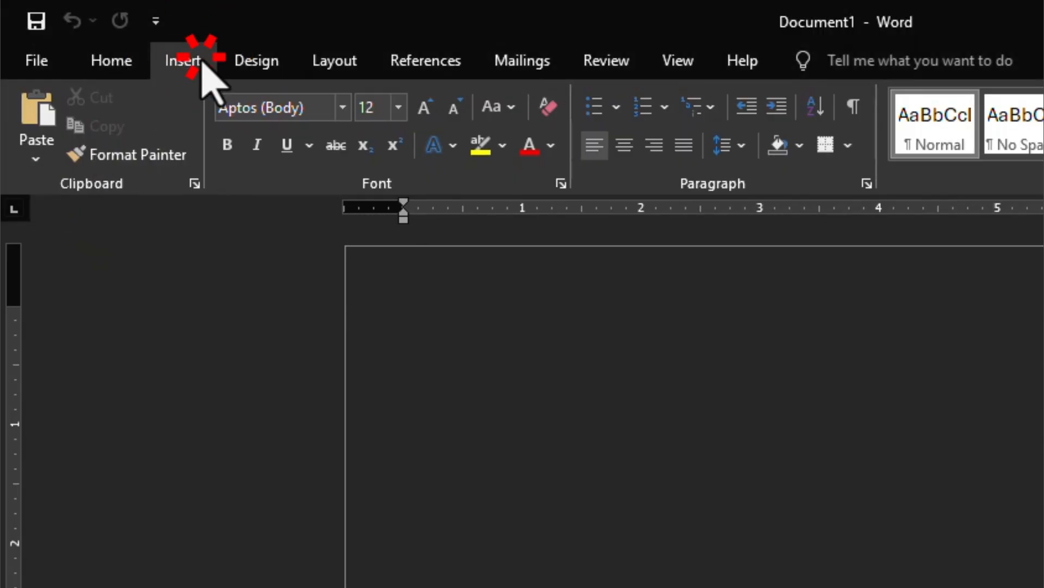
click(282, 60)
click(333, 70)
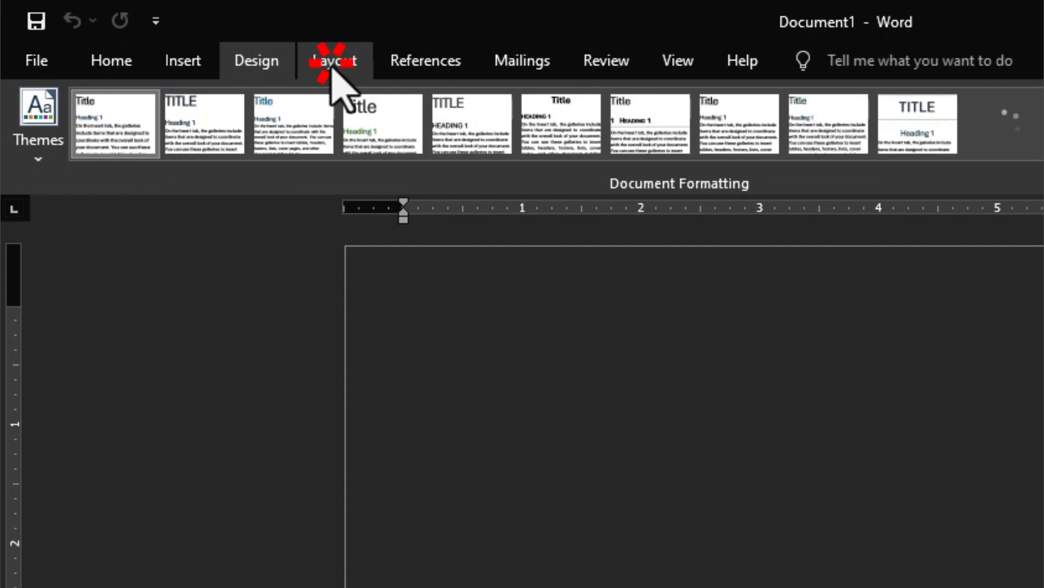
click(402, 61)
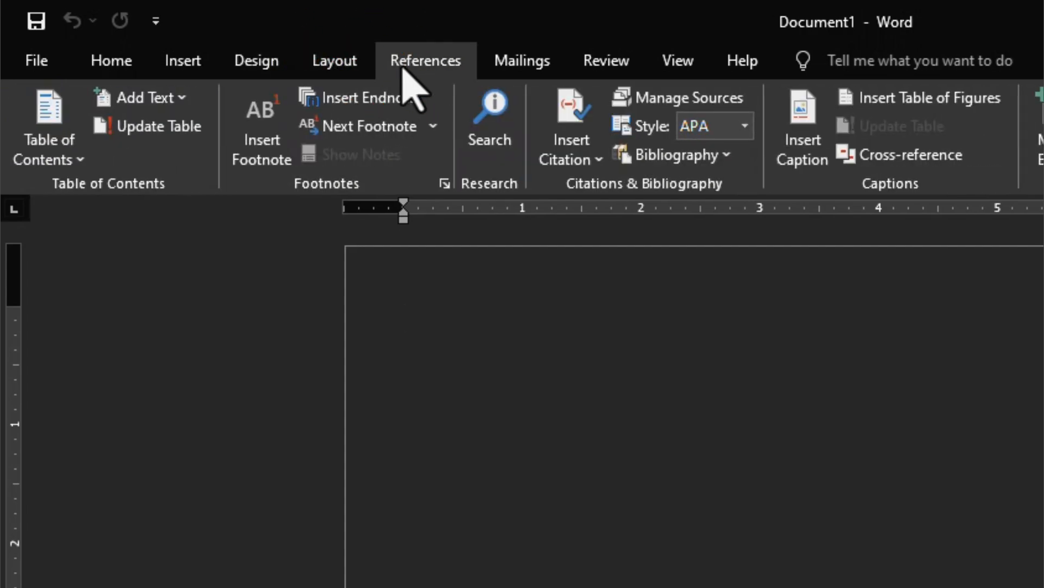
click(109, 68)
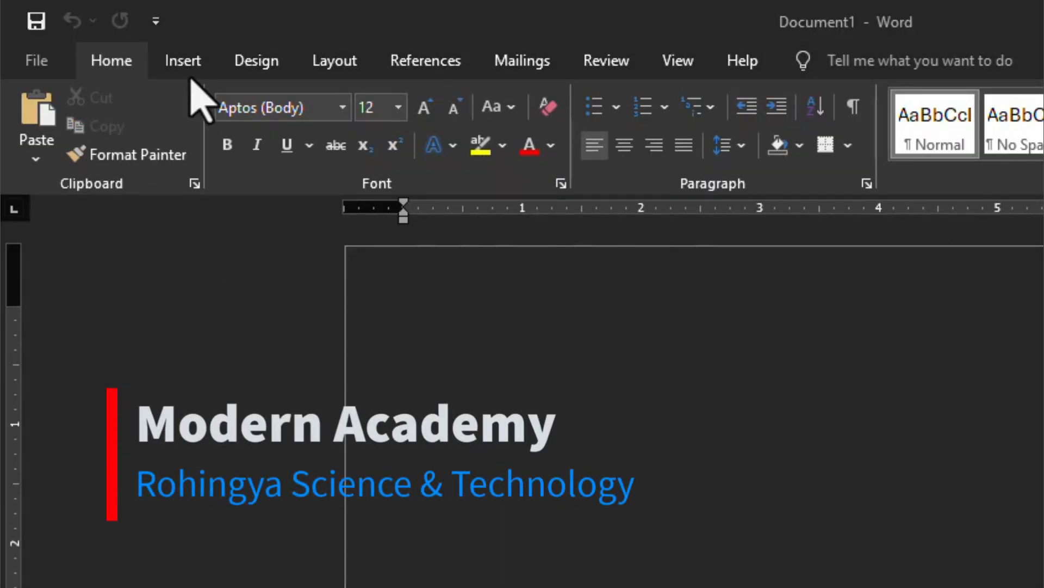
mouse_move(480, 197)
mouse_down()
mouse_move(594, 218)
mouse_move(585, 211)
mouse_up()
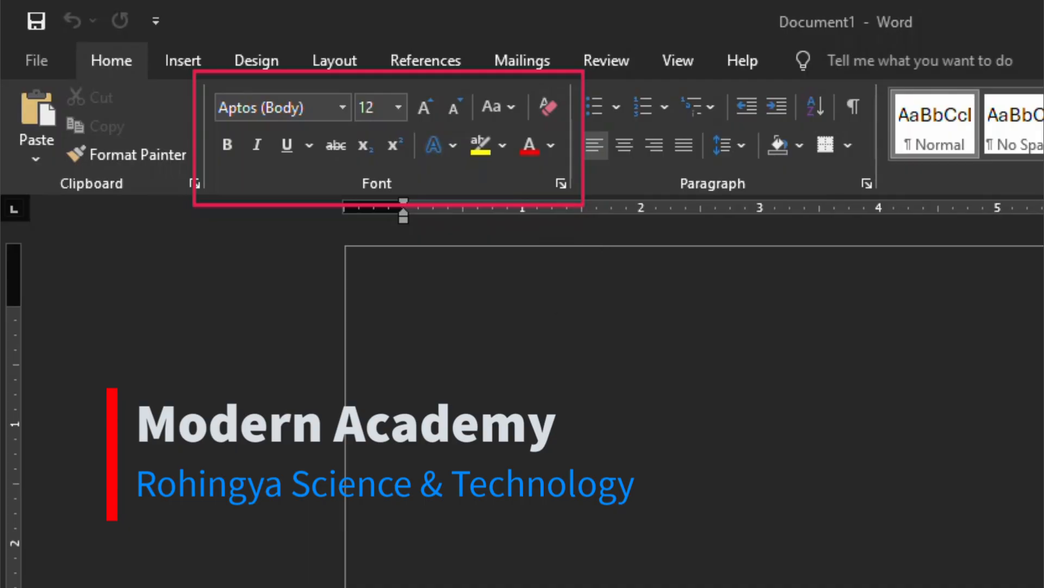
drag(254, 587, 368, 201)
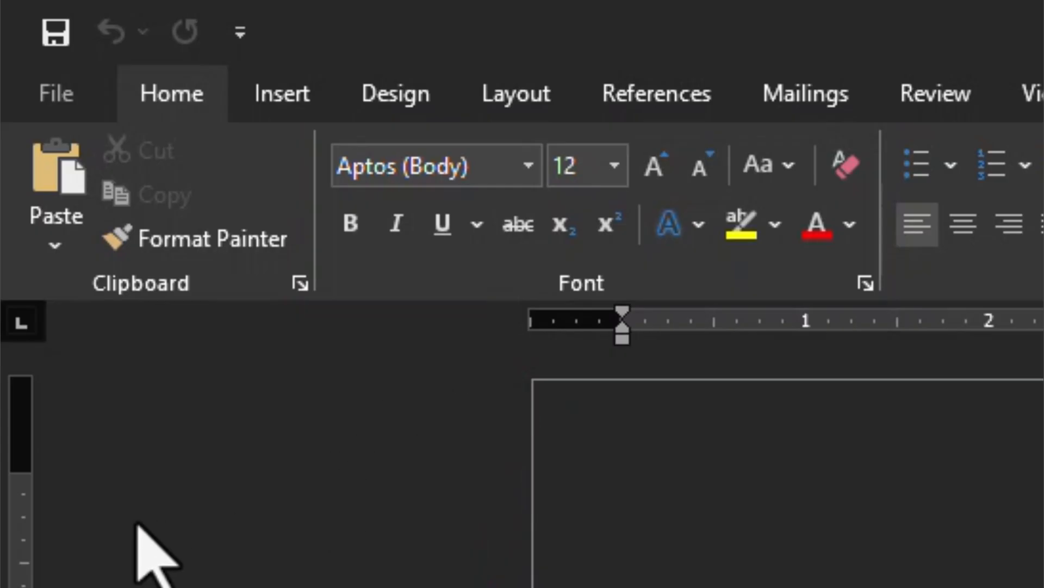
mouse_move(185, 587)
mouse_down()
mouse_move(158, 322)
mouse_move(170, 334)
mouse_up()
mouse_move(342, 587)
mouse_down()
mouse_move(485, 374)
mouse_move(564, 284)
mouse_move(546, 294)
mouse_up()
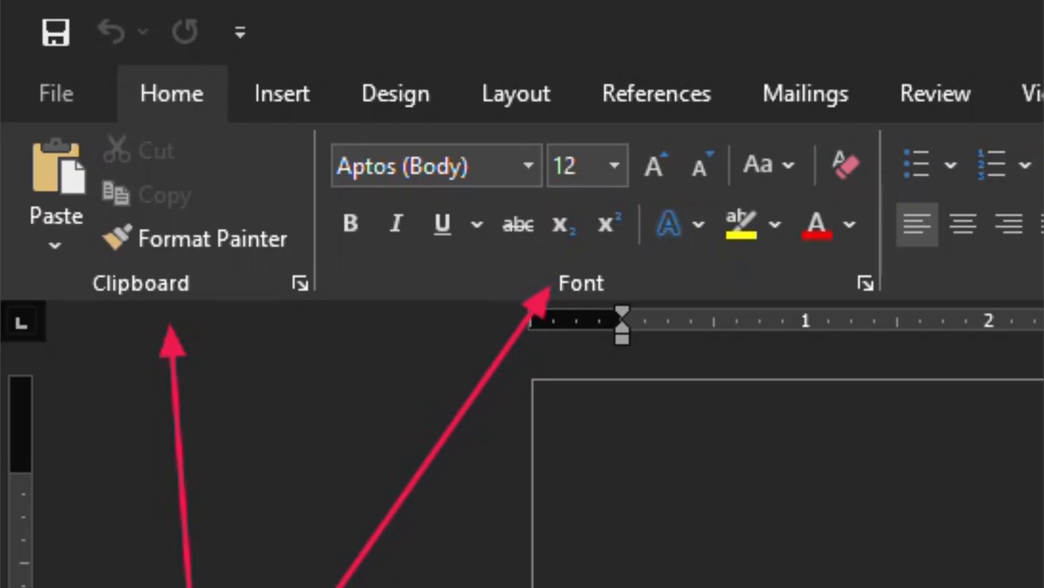
mouse_move(307, 126)
mouse_down()
mouse_move(581, 310)
mouse_move(867, 337)
mouse_up()
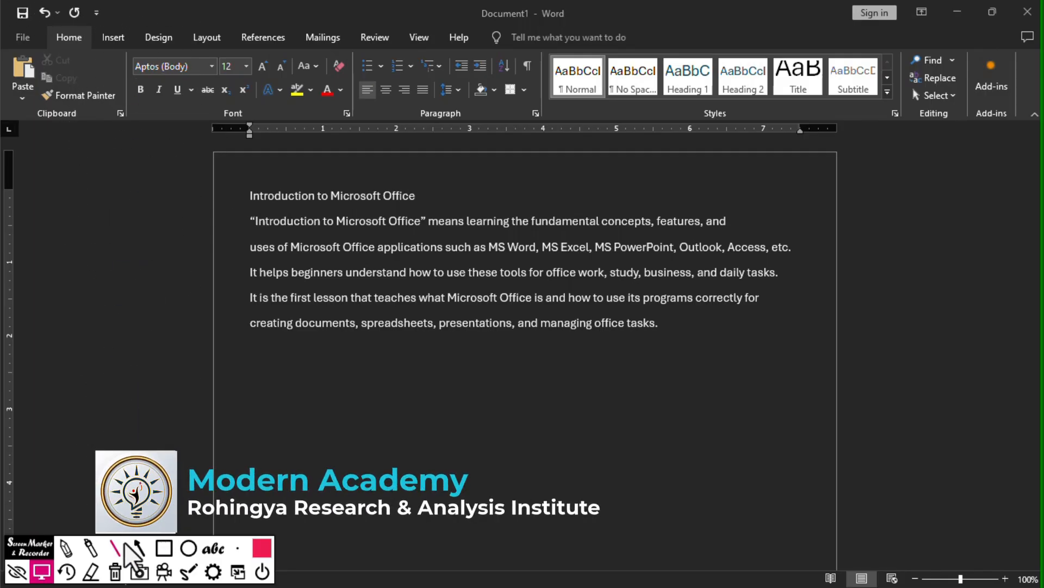
mouse_move(144, 400)
mouse_down()
mouse_move(192, 179)
mouse_move(183, 89)
mouse_up()
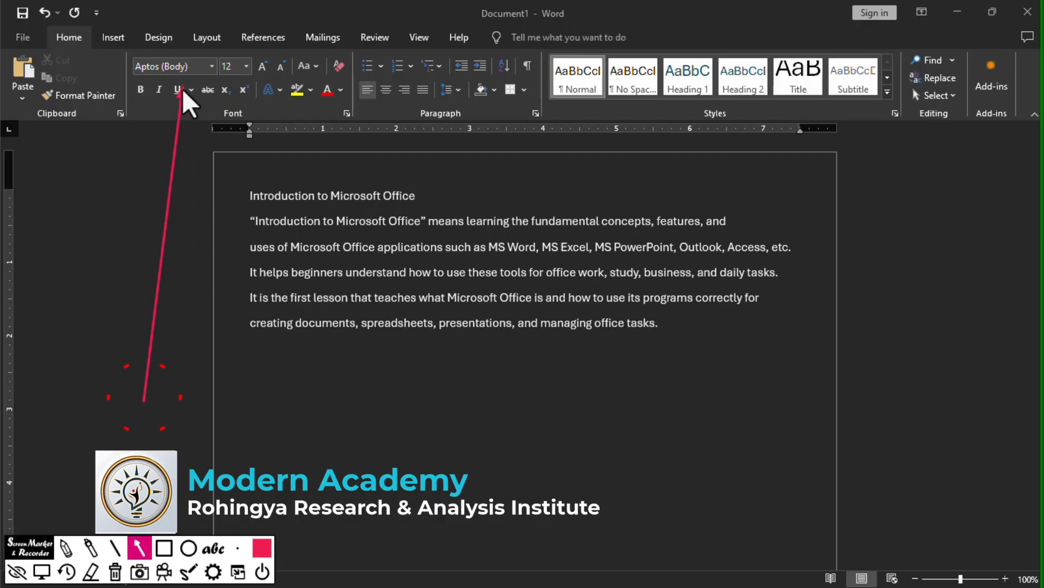
click(163, 547)
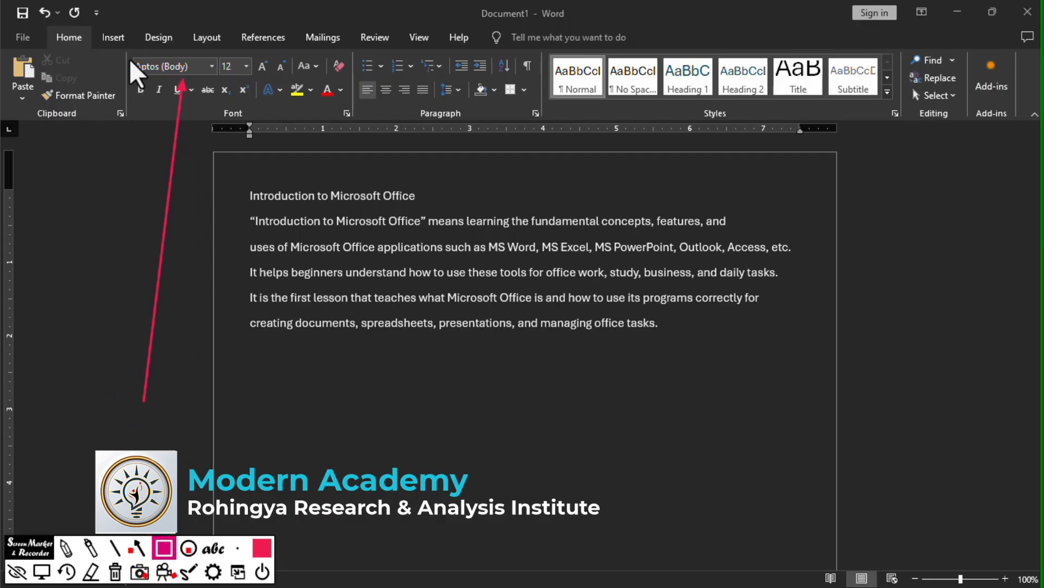
drag(218, 71, 221, 82)
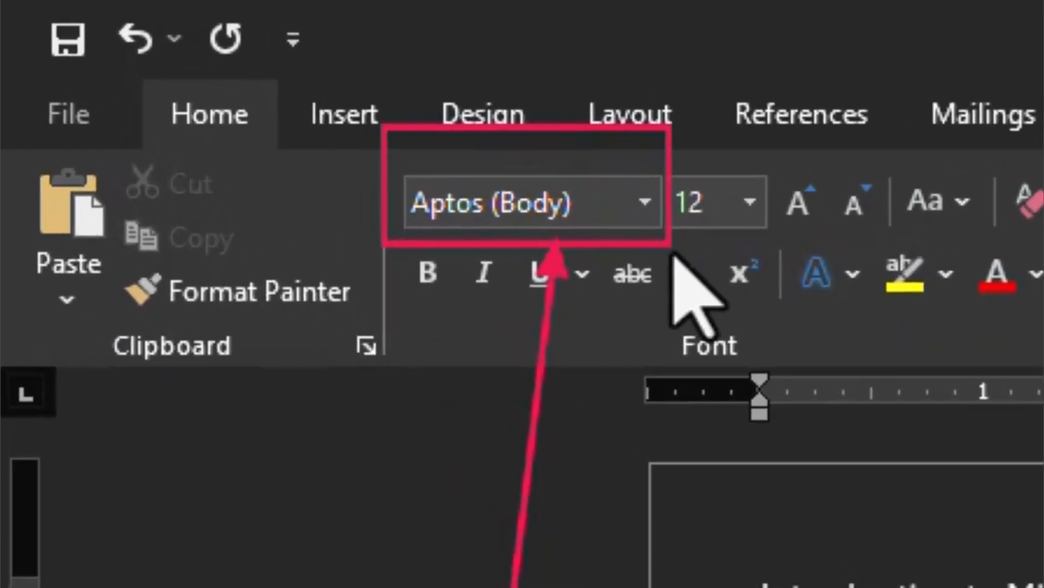
key(ctrl+z)
key(ctrl+z)
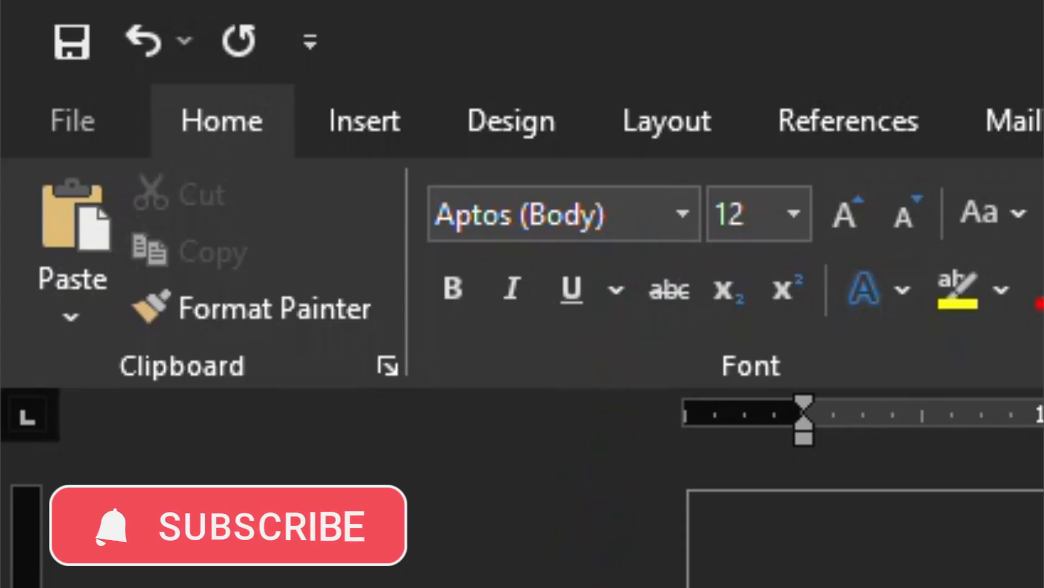
Step: Browse the list of available fonts
click(681, 213)
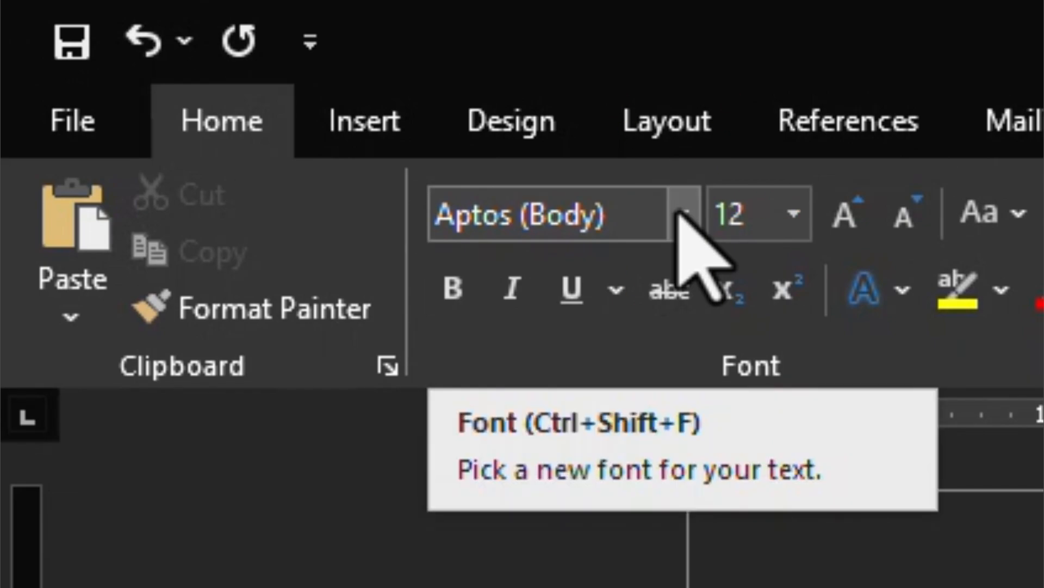
click(683, 212)
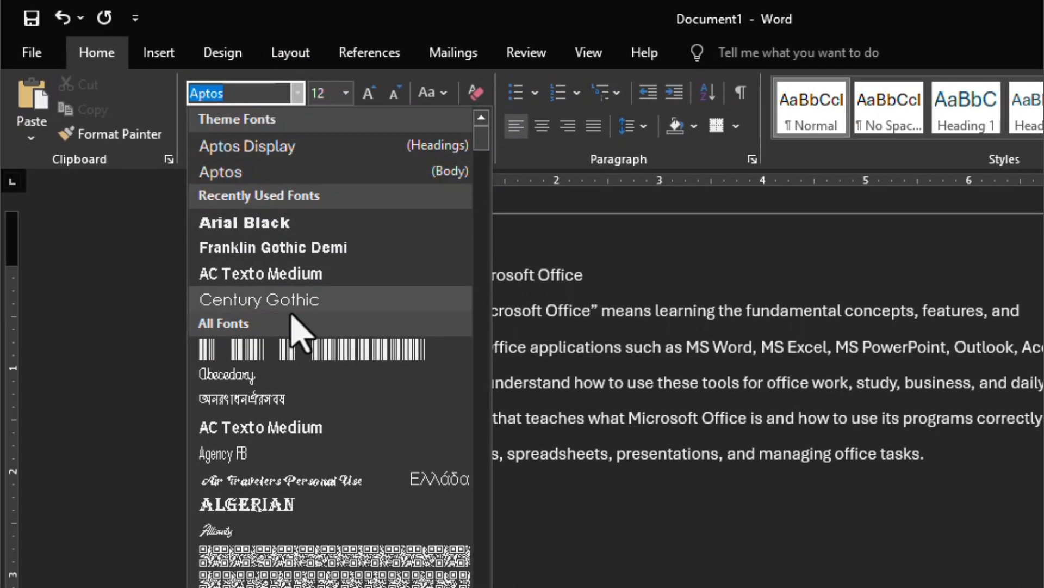
scroll(301, 335, down, 5)
scroll(299, 333, down, 7)
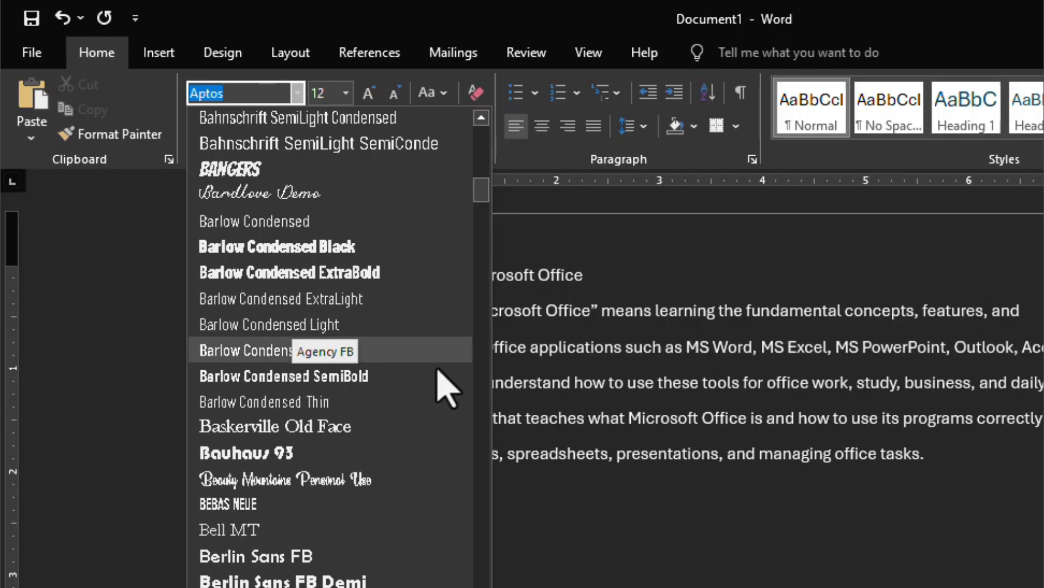
key(Escape)
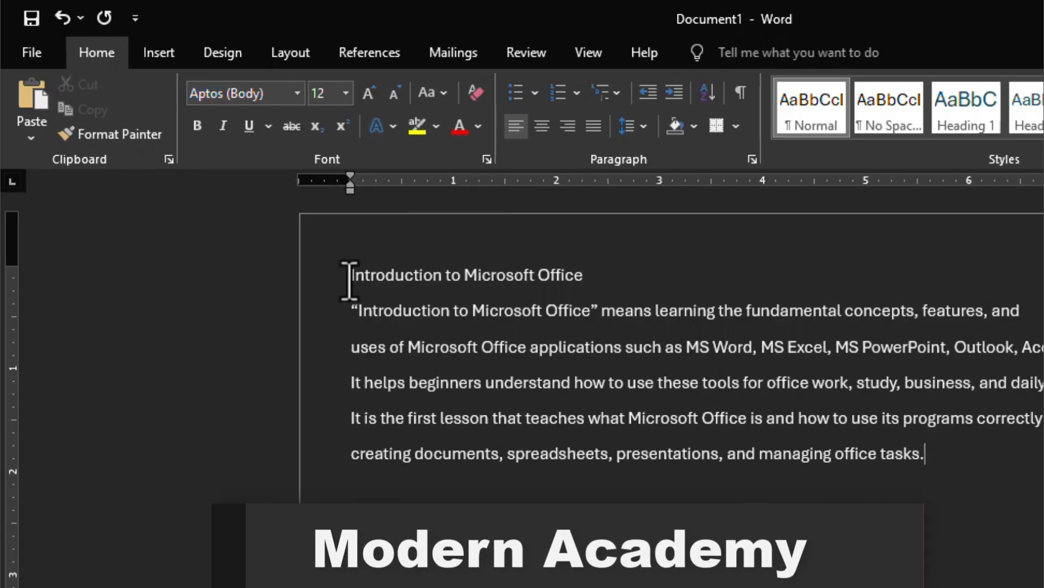
Step: Format the title line "Introduction to Microsoft Office" in the Black Future font at size 20
drag(346, 277, 597, 284)
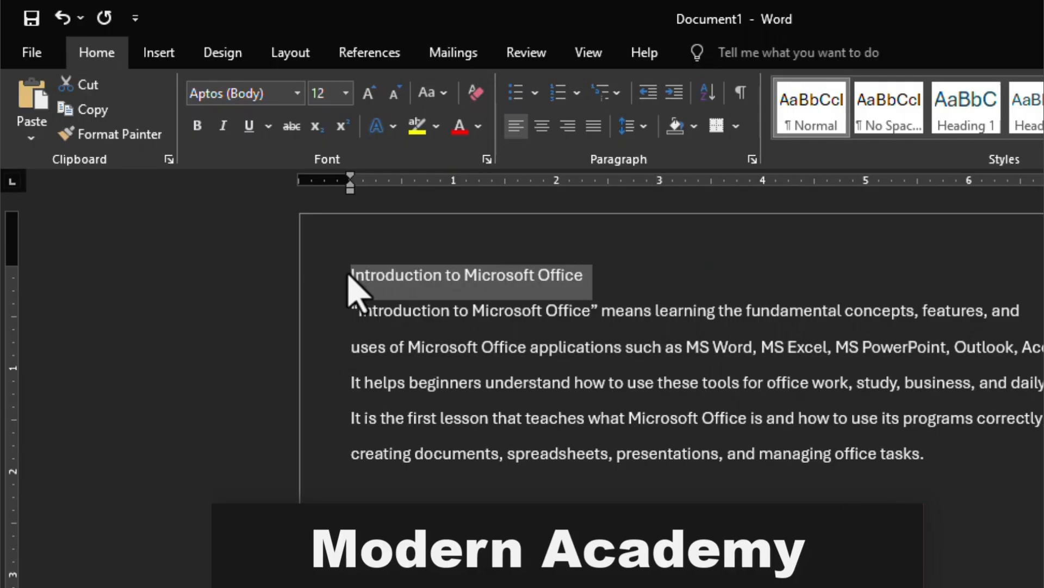
drag(348, 272, 344, 294)
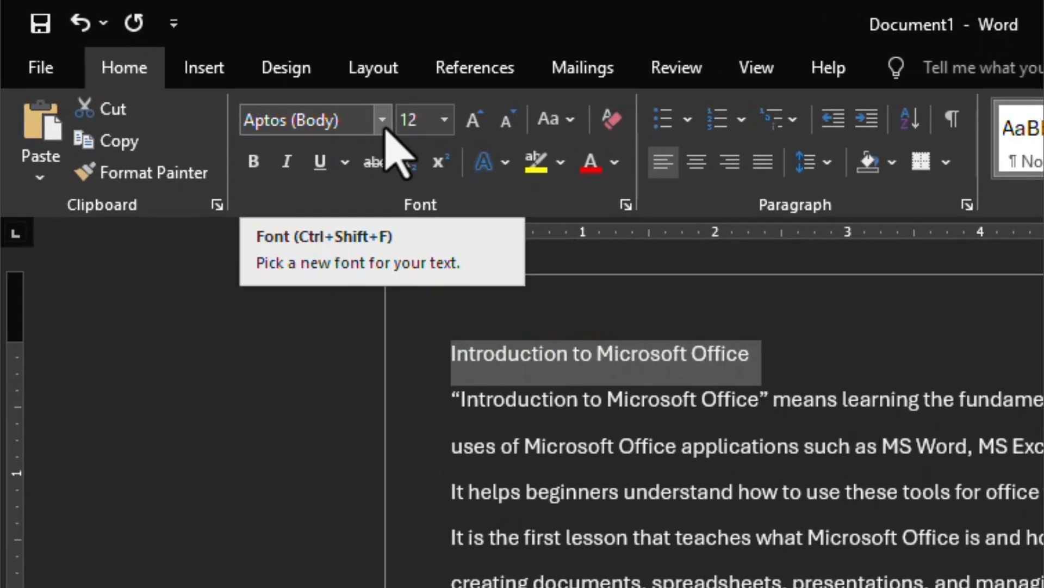
click(383, 124)
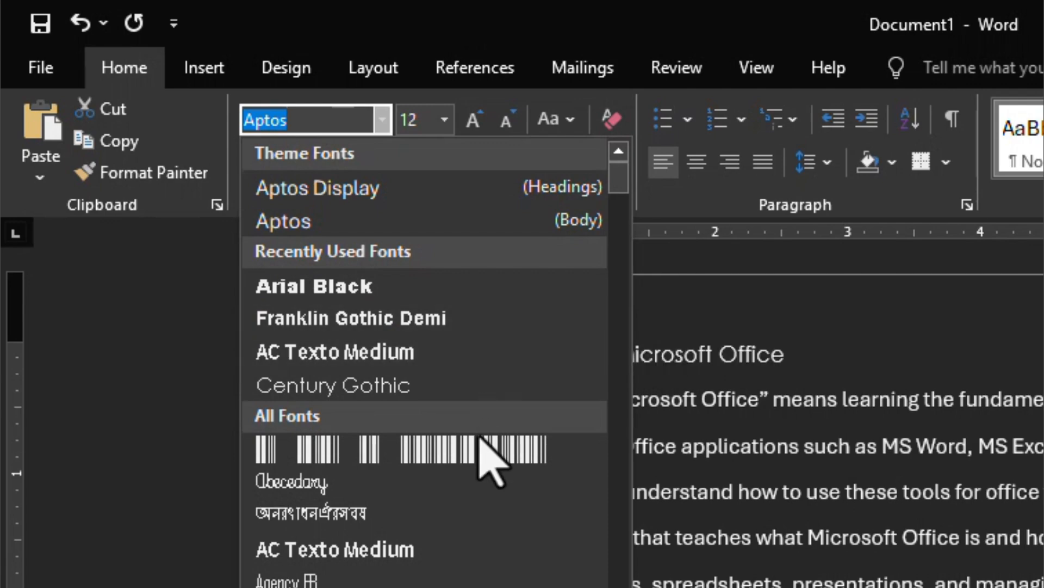
scroll(436, 569, down, 10)
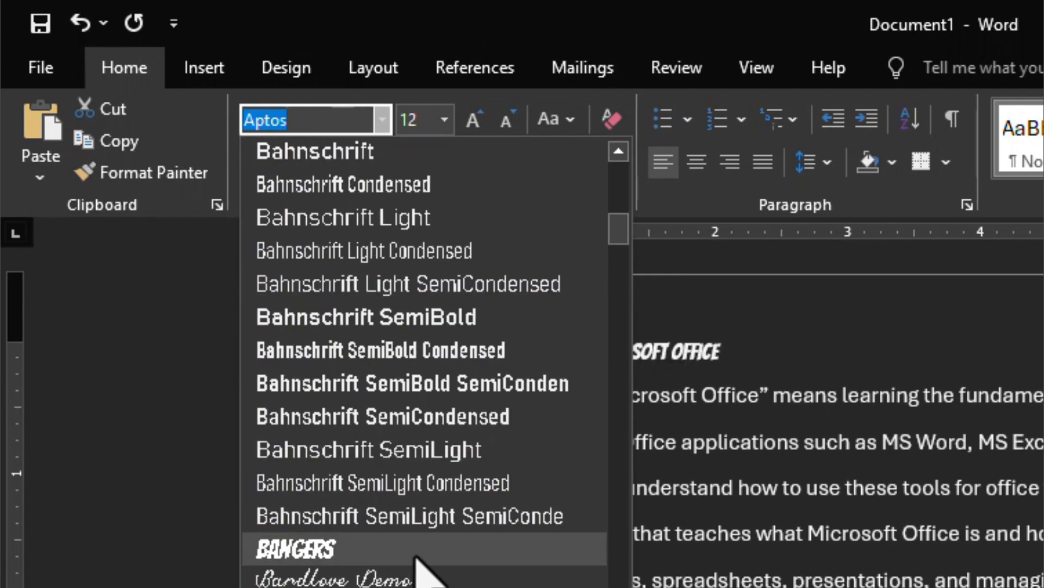
scroll(420, 560, up, 2)
scroll(419, 555, down, 5)
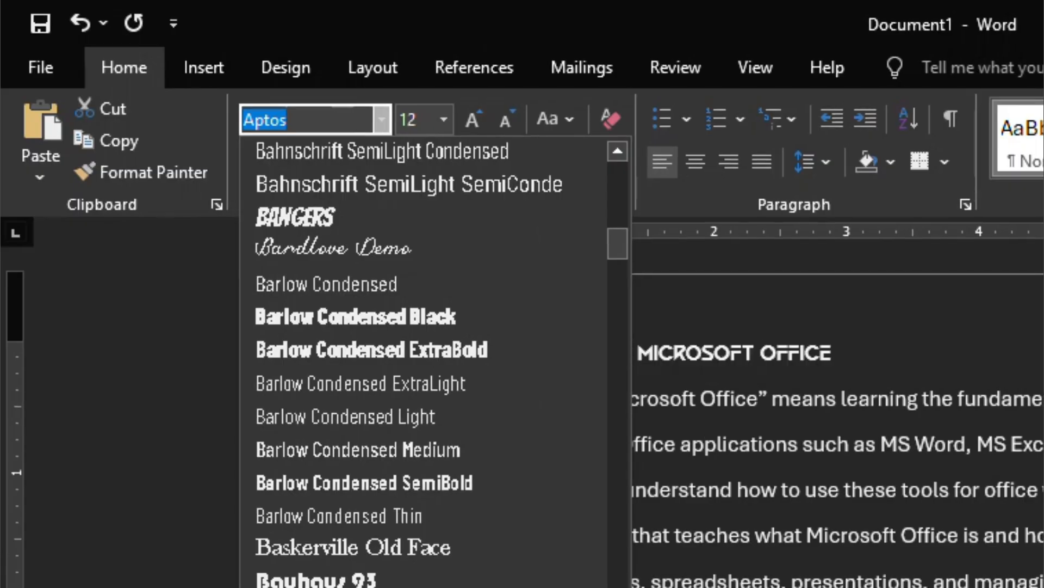
click(416, 585)
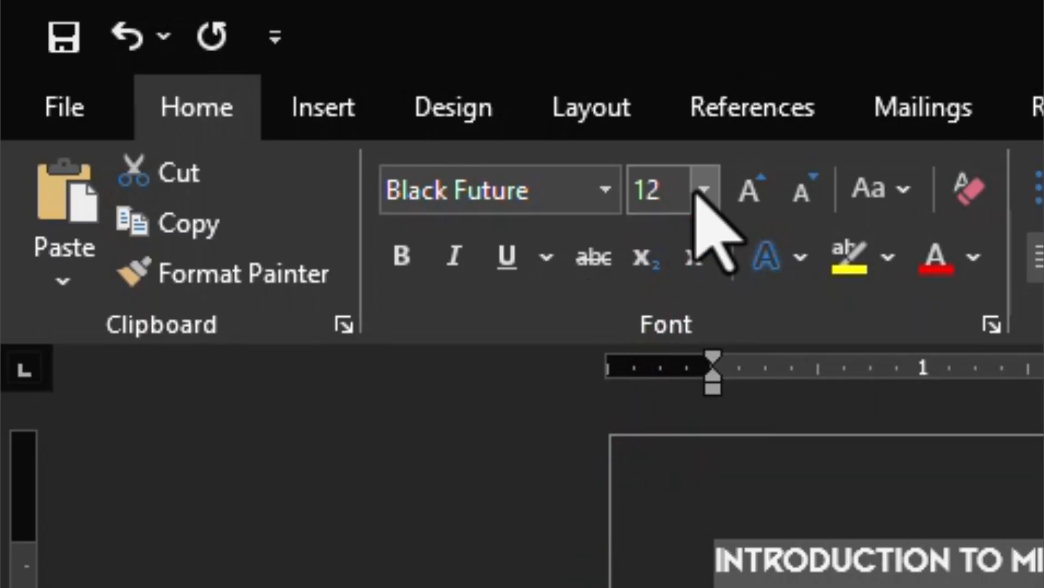
click(704, 190)
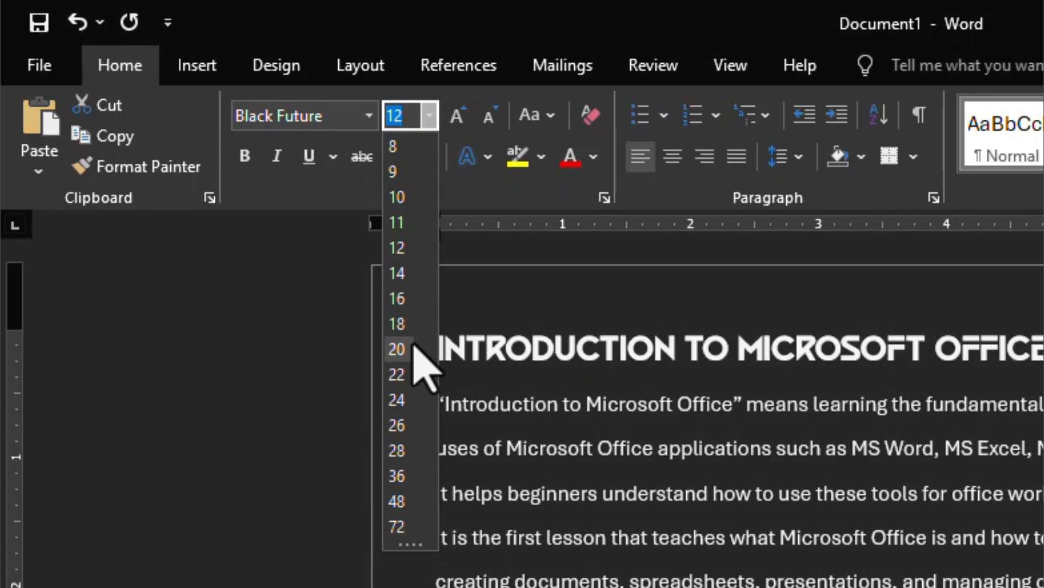
click(413, 348)
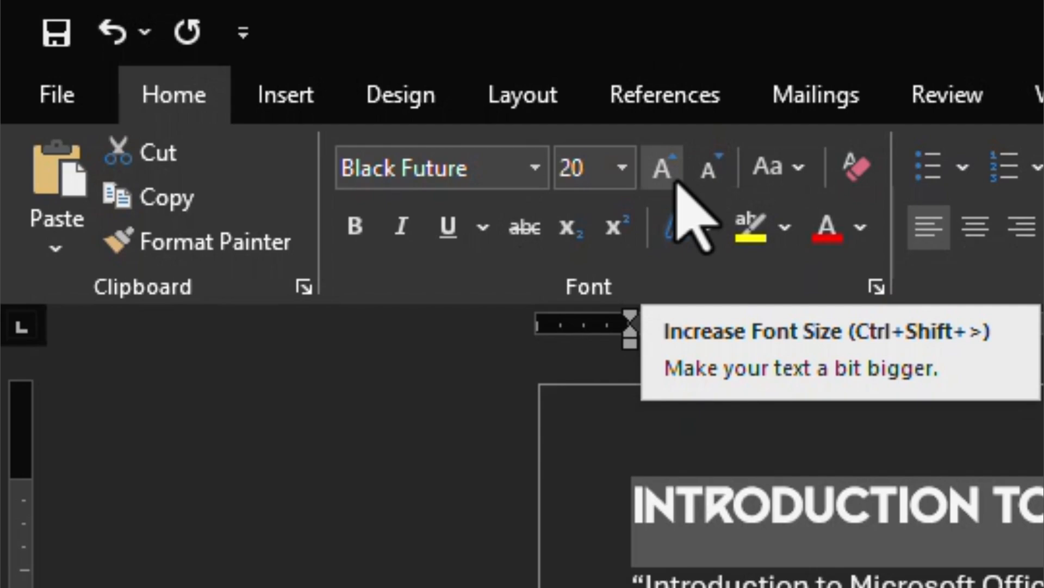
Step: Enlarge the title's font size in increments up to 36 and reduce it back to 28
click(661, 174)
click(542, 137)
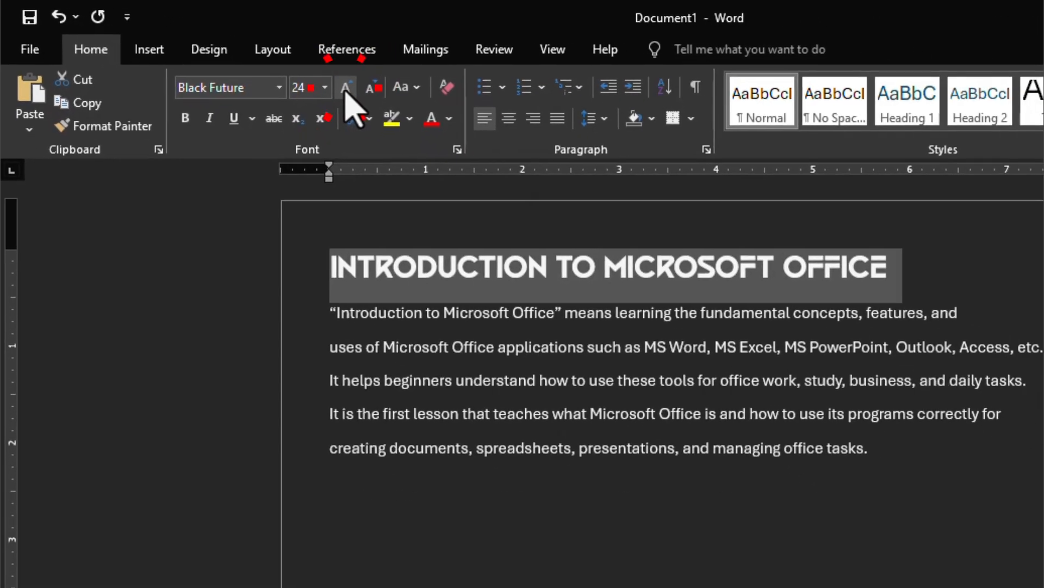
click(541, 137)
click(541, 137)
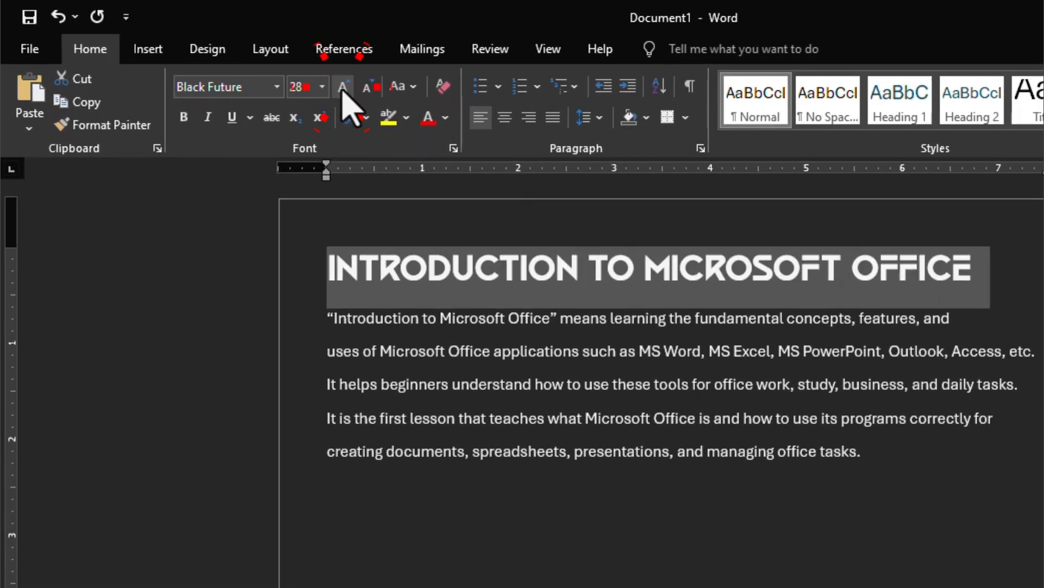
click(343, 87)
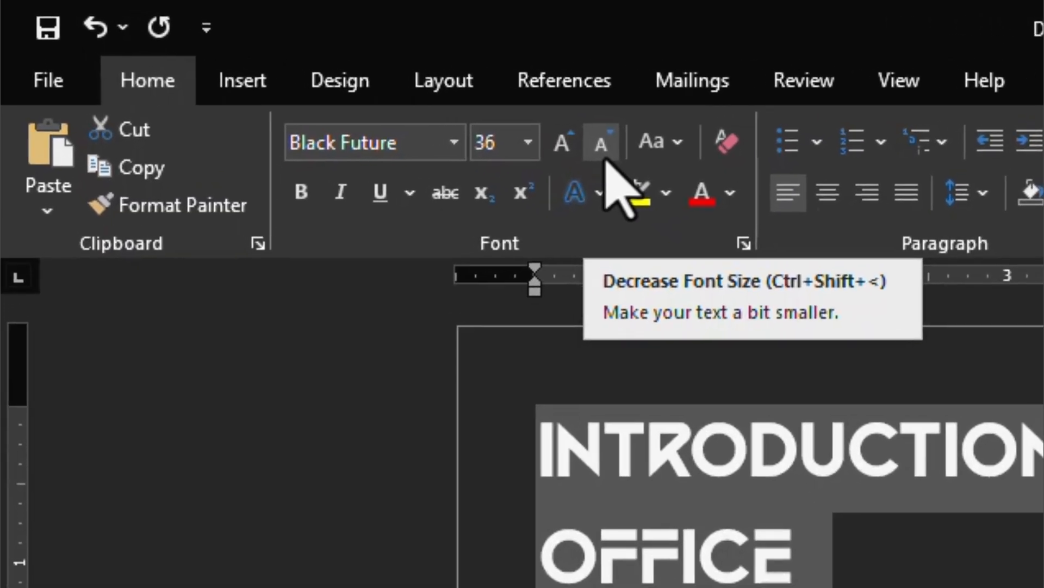
click(645, 163)
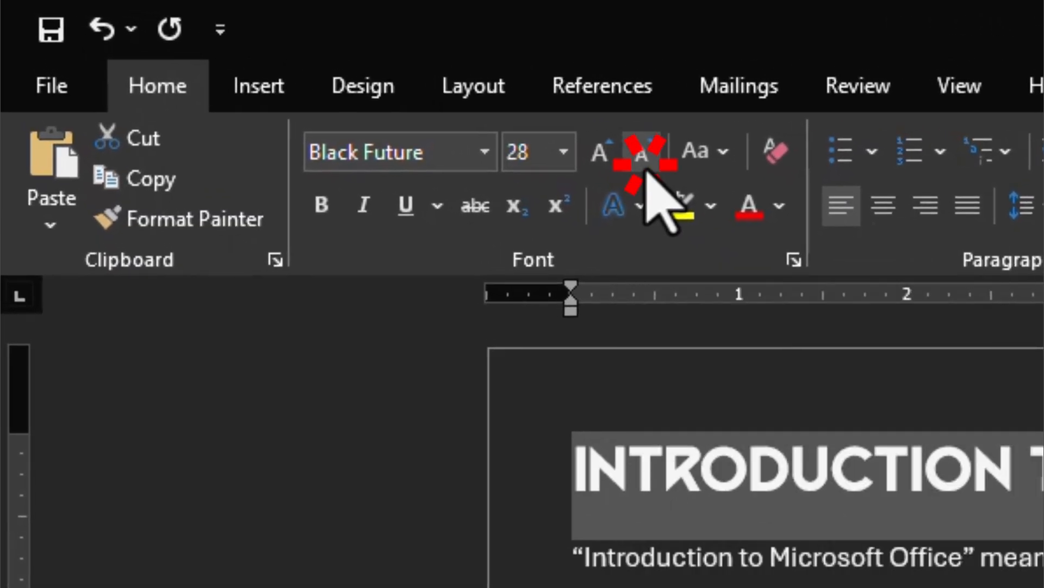
Step: Reduce the title's font size in increments to 24 and settle on size 26
click(645, 162)
click(644, 162)
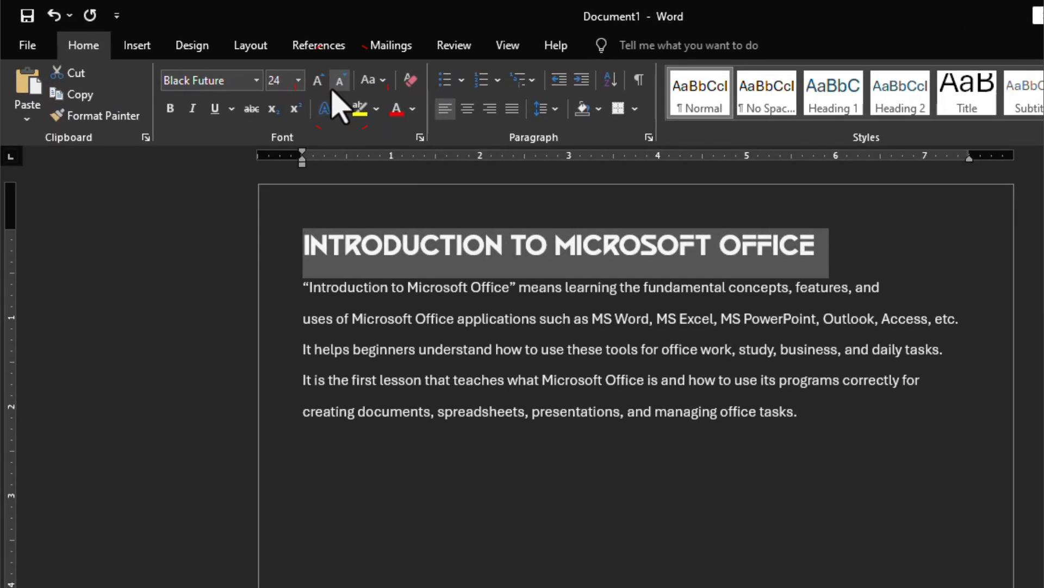
click(337, 86)
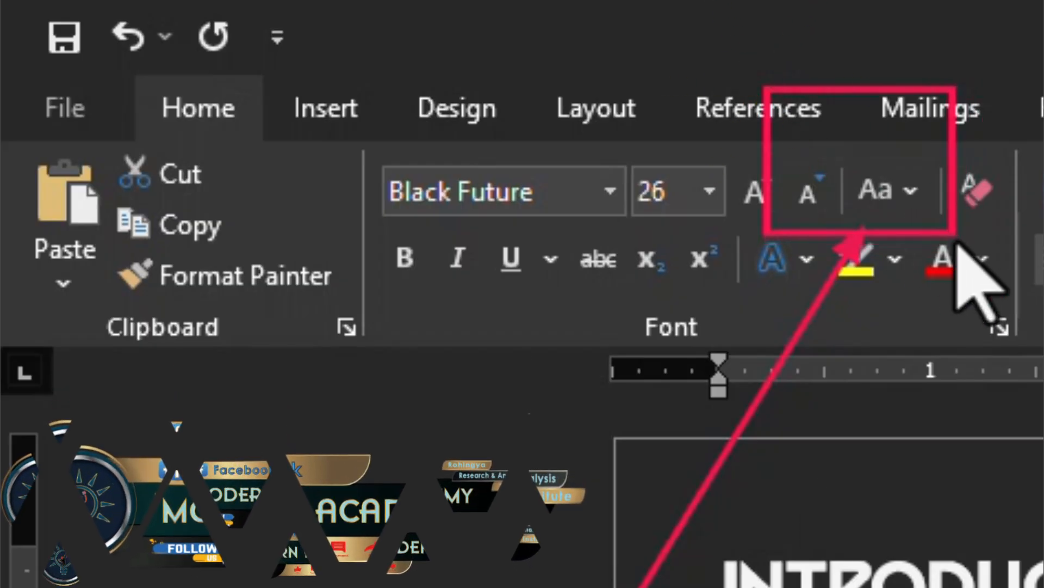
Step: Look through the Change Case options with the cursor placed in the second body line
click(909, 192)
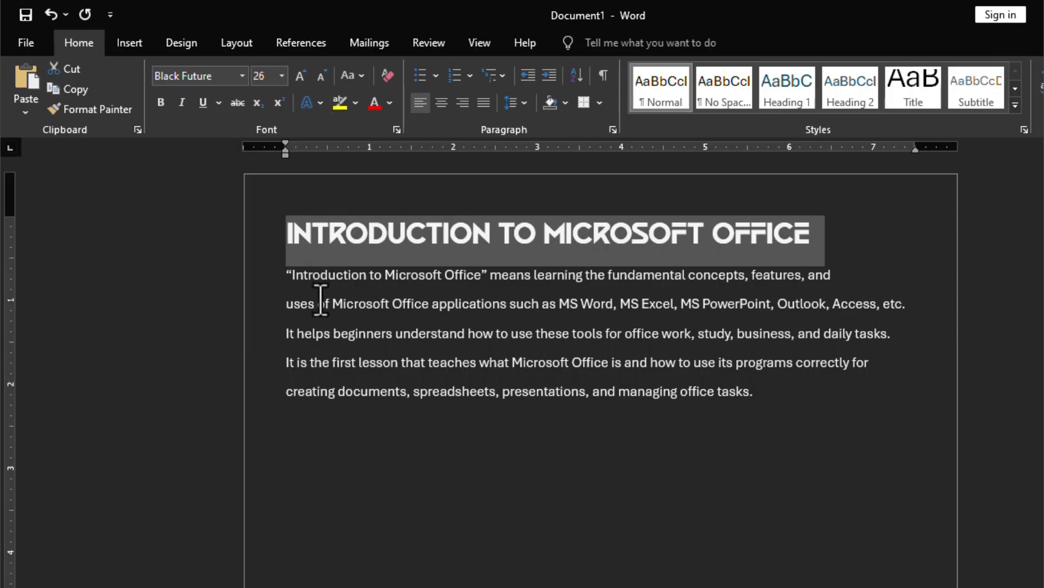
click(321, 299)
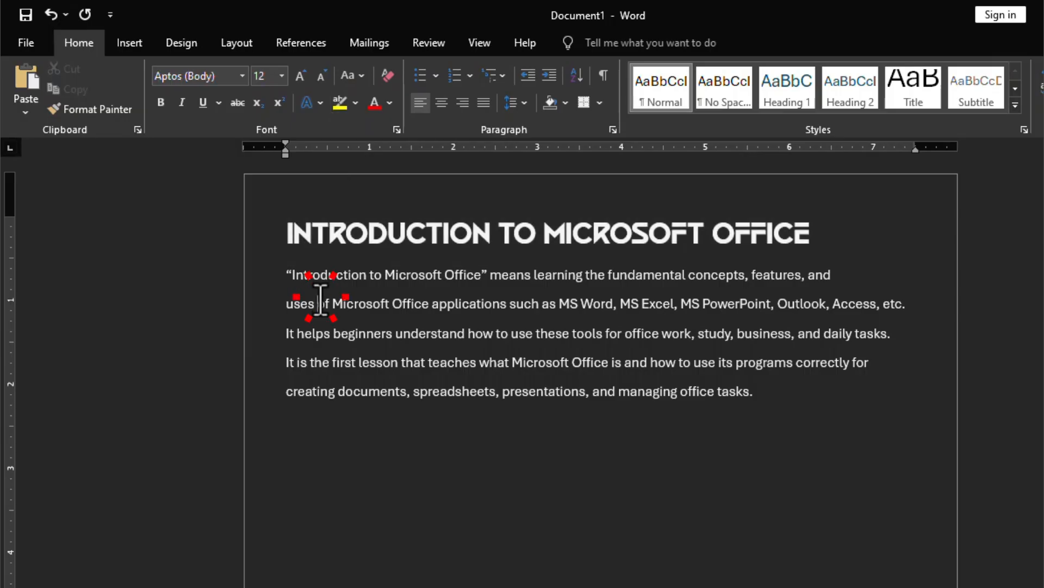
click(358, 78)
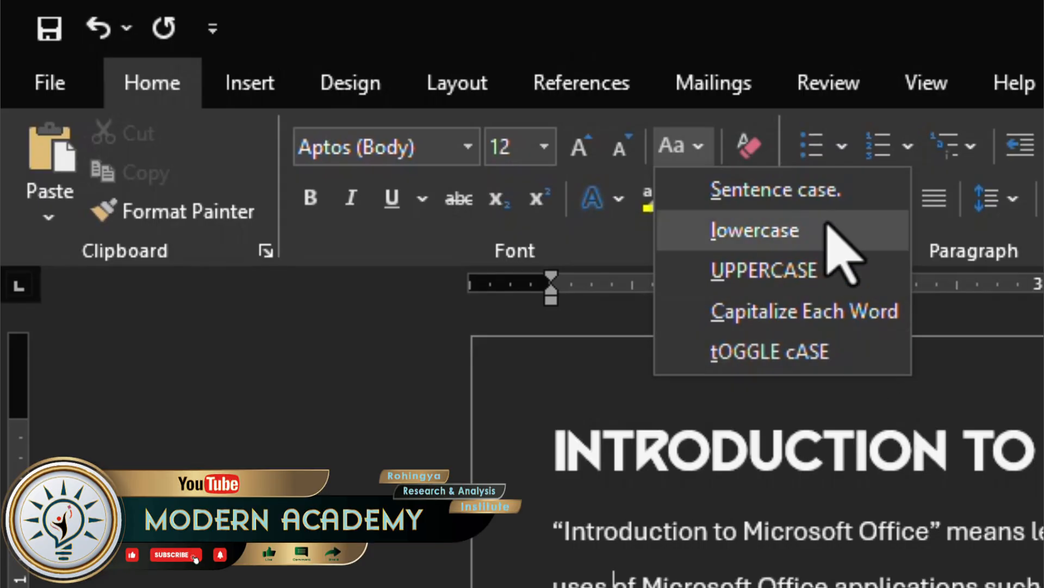
click(839, 204)
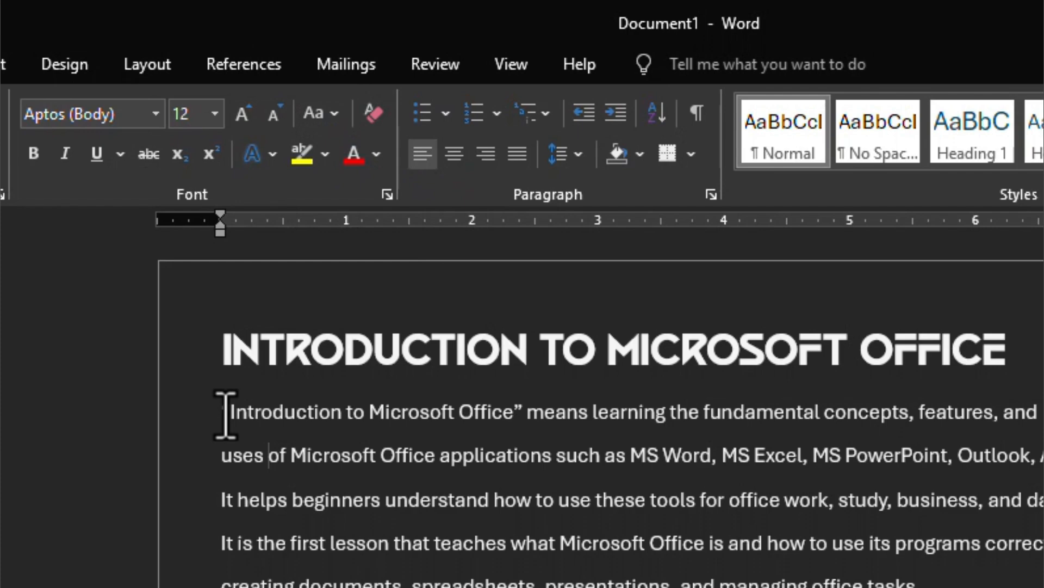
Step: Select the first body line, the word "managing" and the title word "Office" in turn
drag(226, 412, 1043, 438)
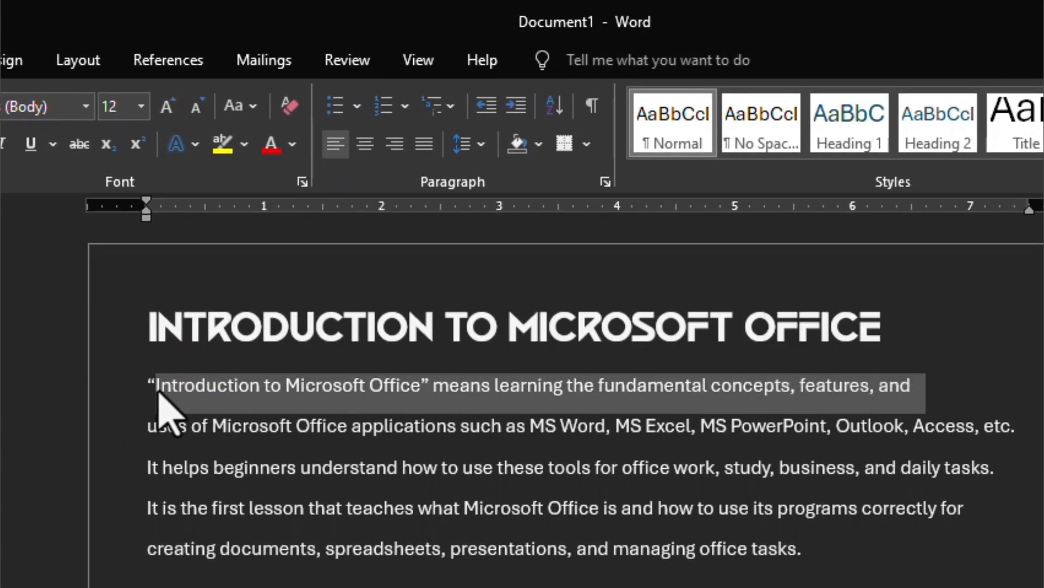
click(581, 412)
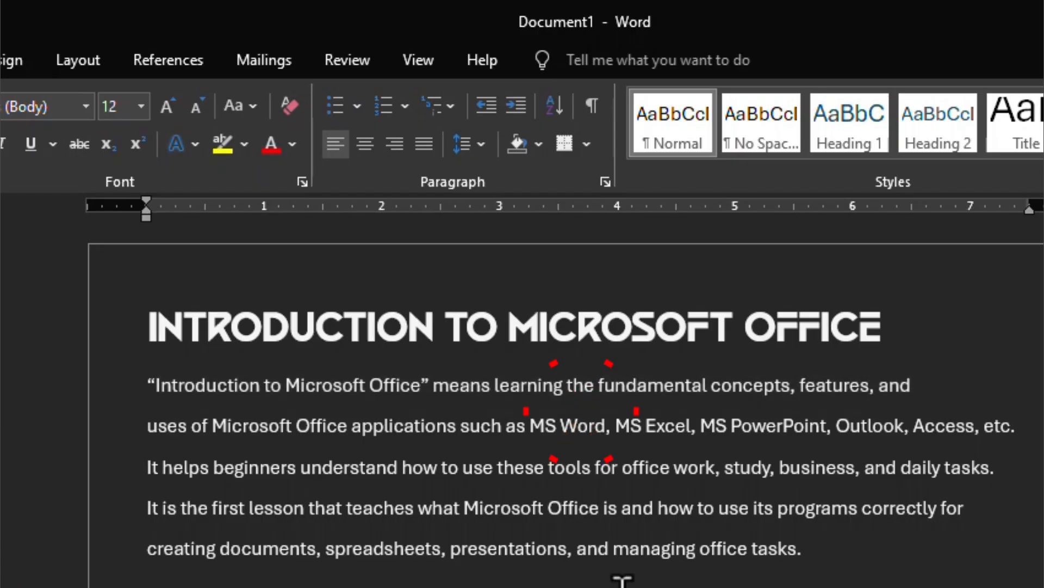
double_click(629, 549)
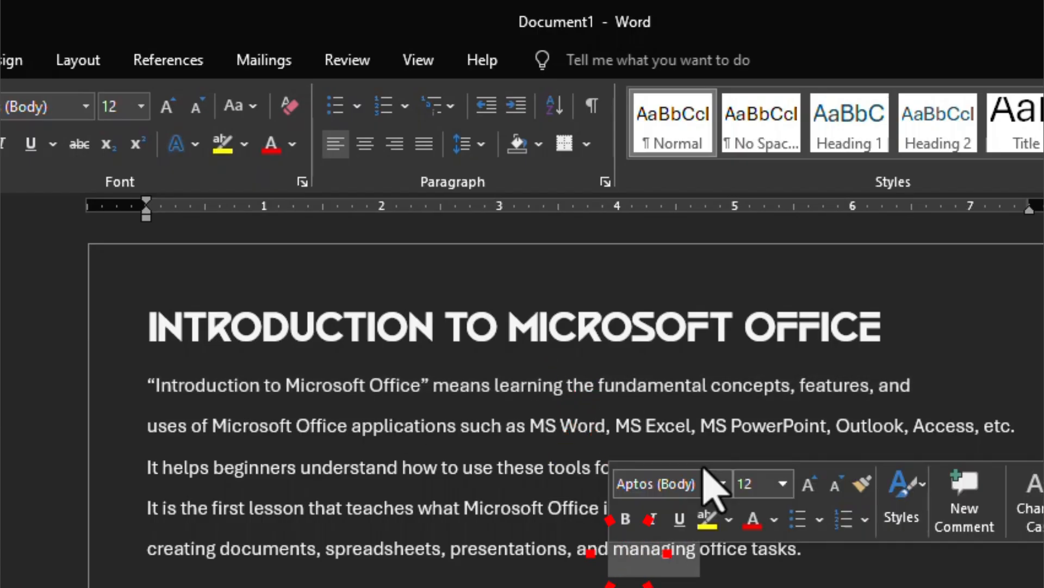
drag(753, 329, 926, 343)
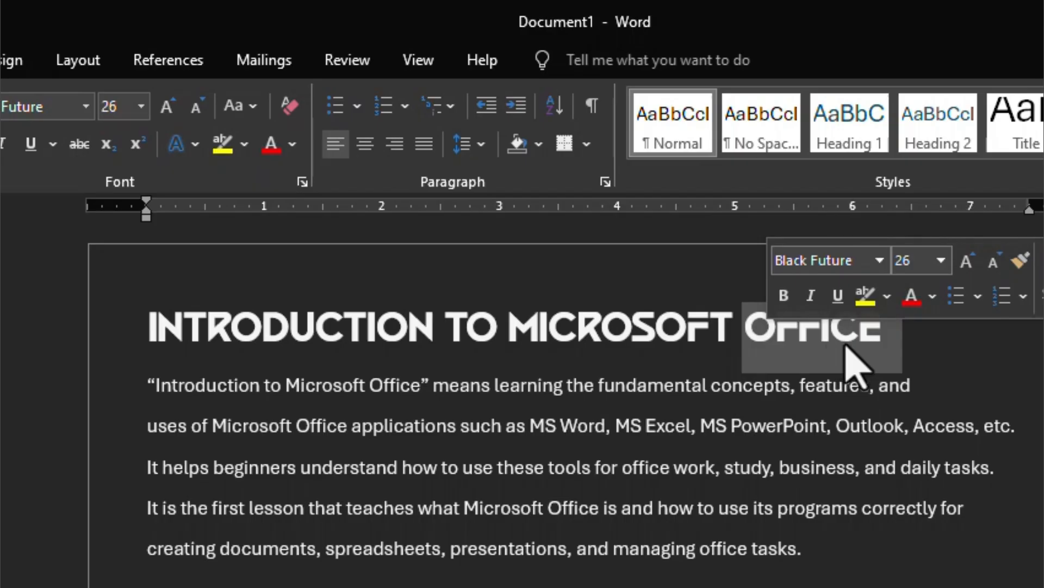
click(896, 347)
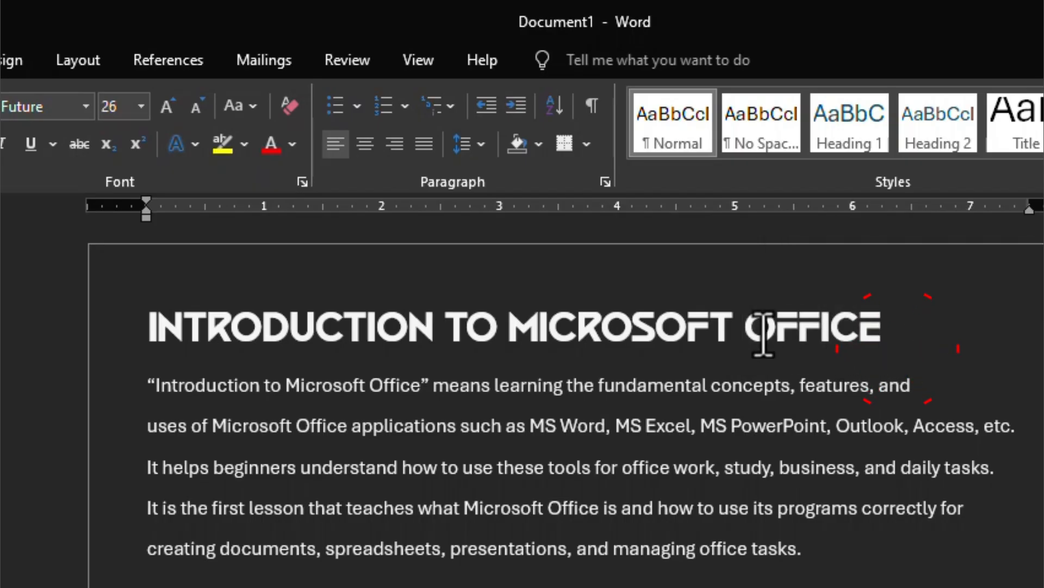
drag(749, 335, 916, 338)
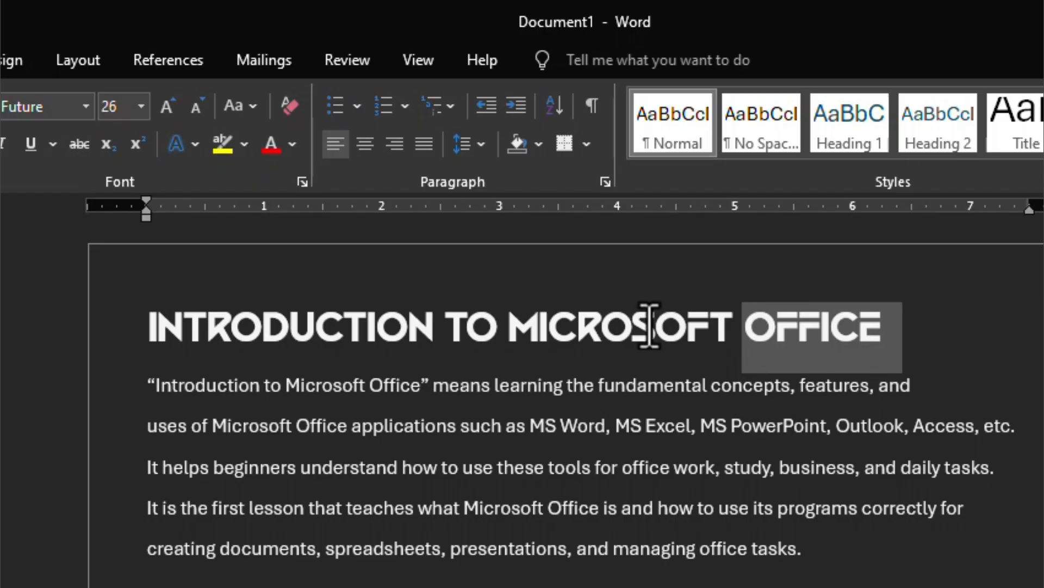
Step: Apply Sentence case to the whole title line "Introduction to Microsoft Office"
drag(142, 326, 988, 345)
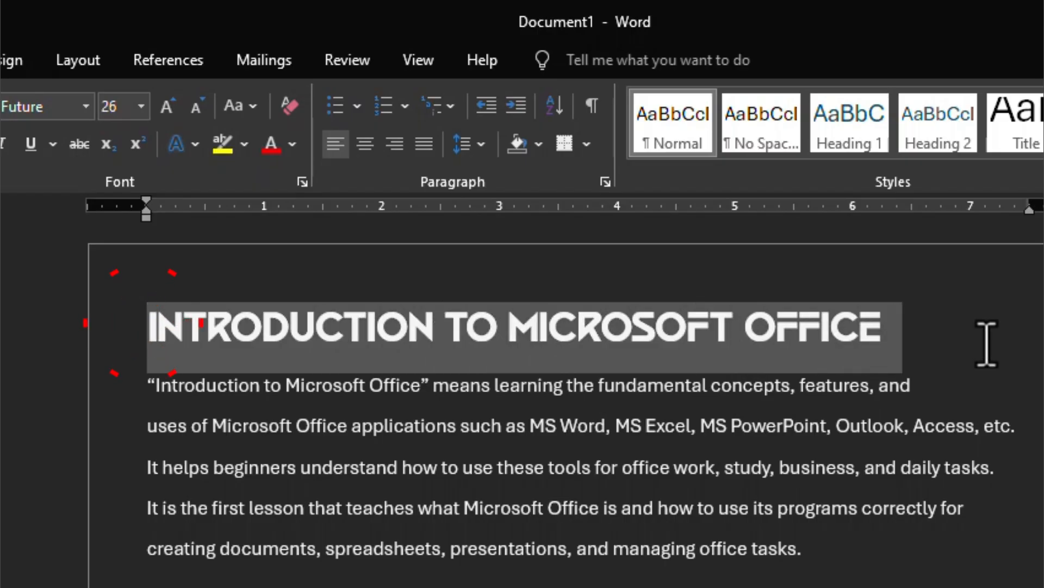
click(244, 116)
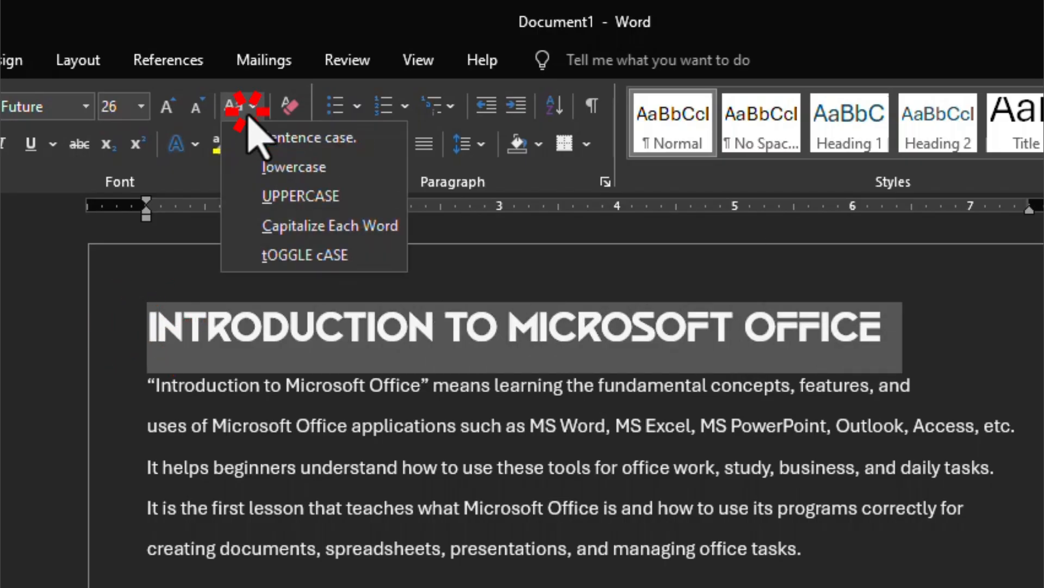
click(381, 142)
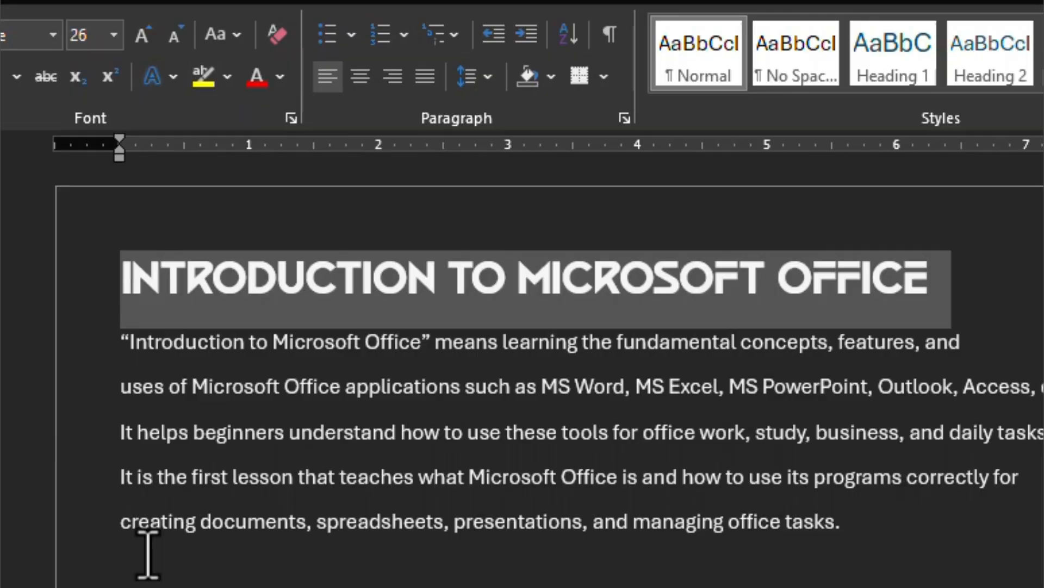
Step: Apply Sentence case to the body line beginning "creating documents" and convert it back to lowercase
click(172, 574)
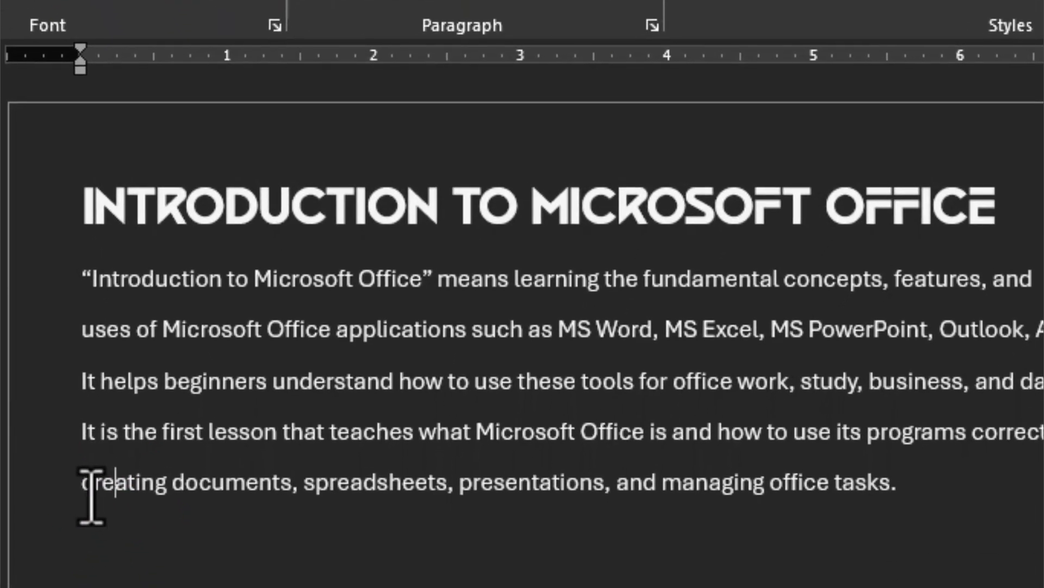
drag(92, 498, 39, 499)
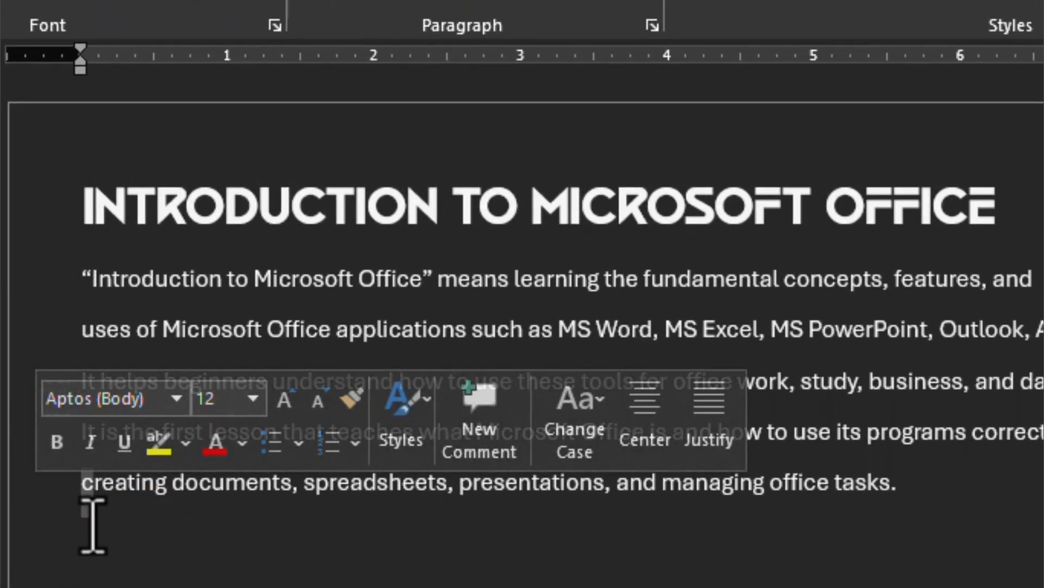
click(93, 524)
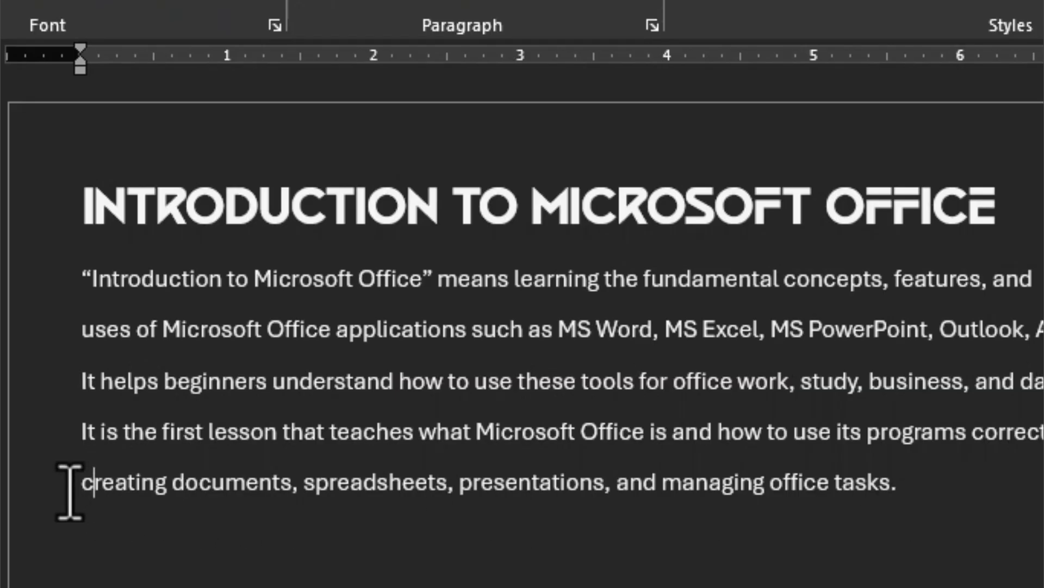
drag(76, 485, 988, 552)
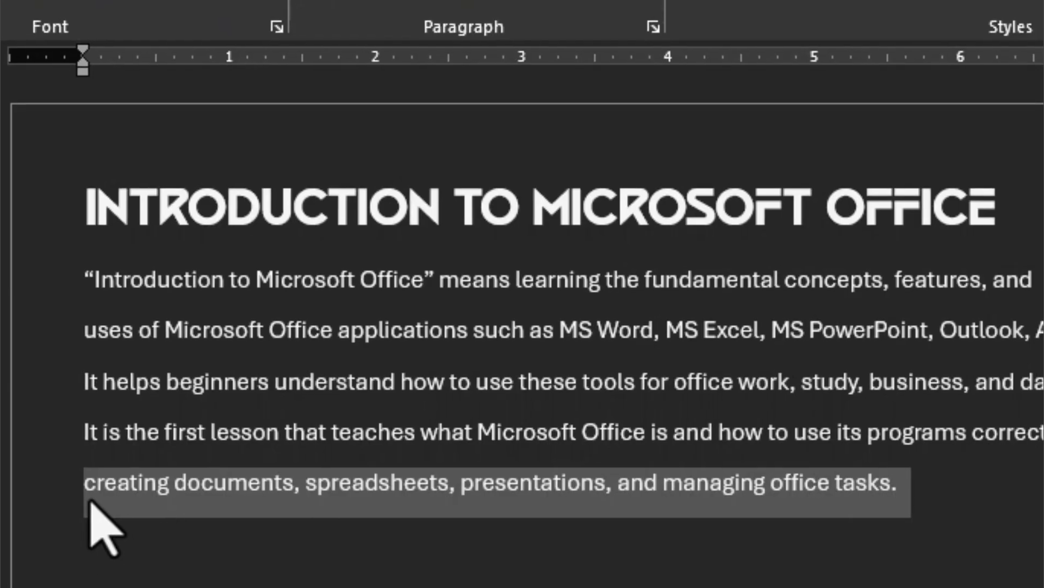
click(288, 0)
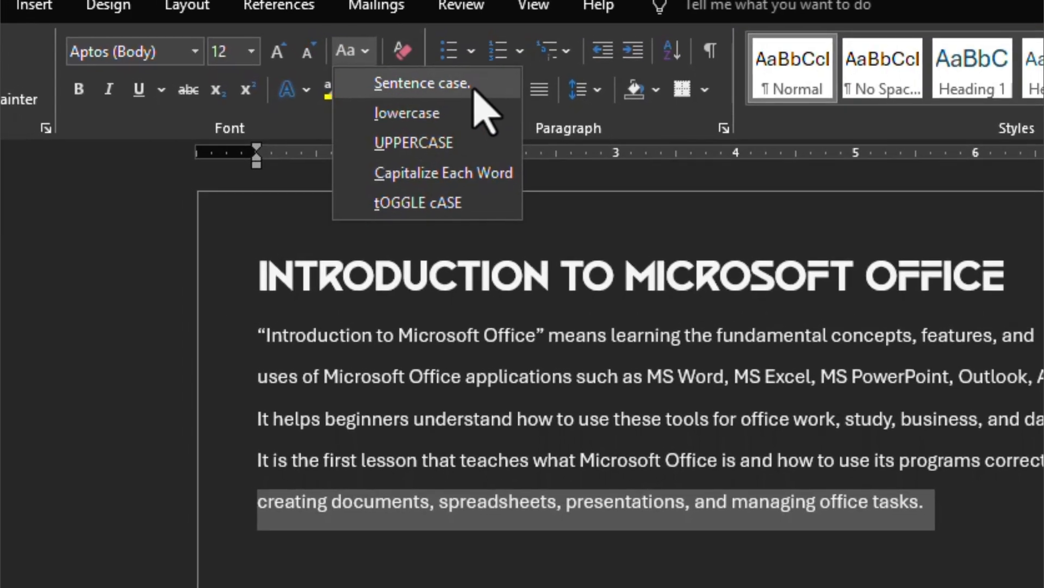
click(474, 87)
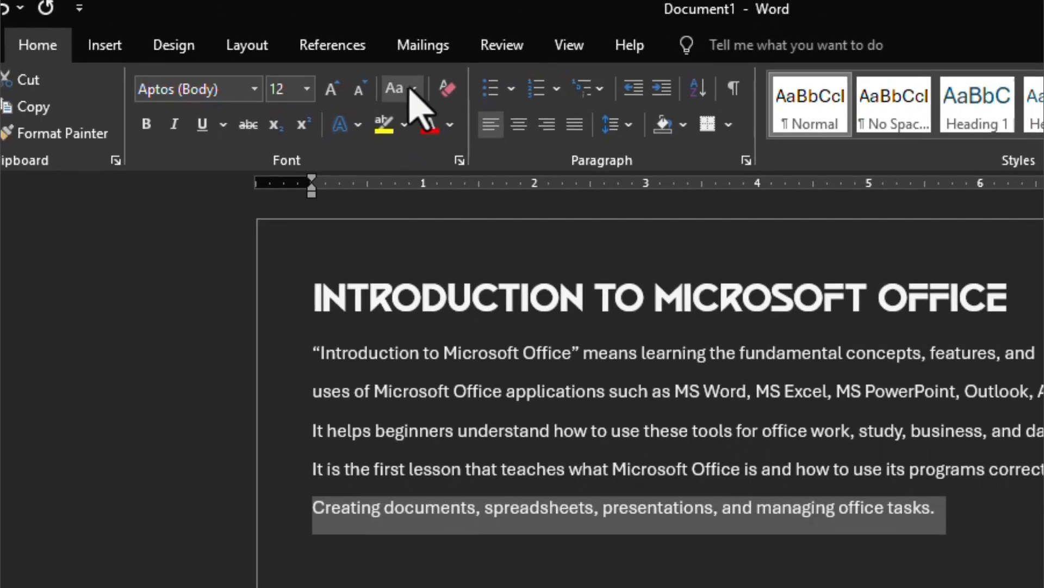
click(362, 51)
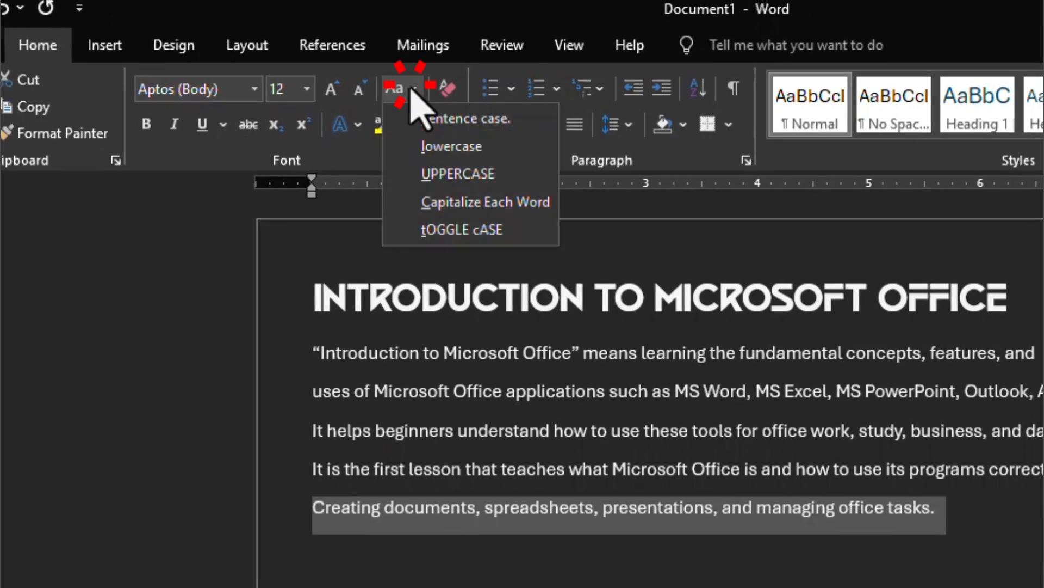
click(485, 148)
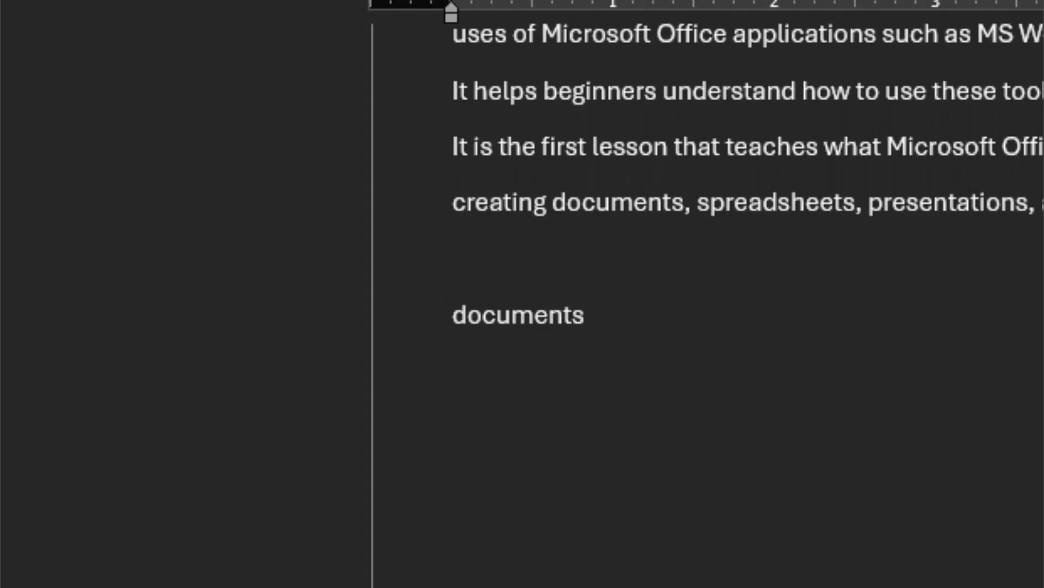
Step: Convert the body line beginning "It is the first lesson" to lowercase
click(403, 1)
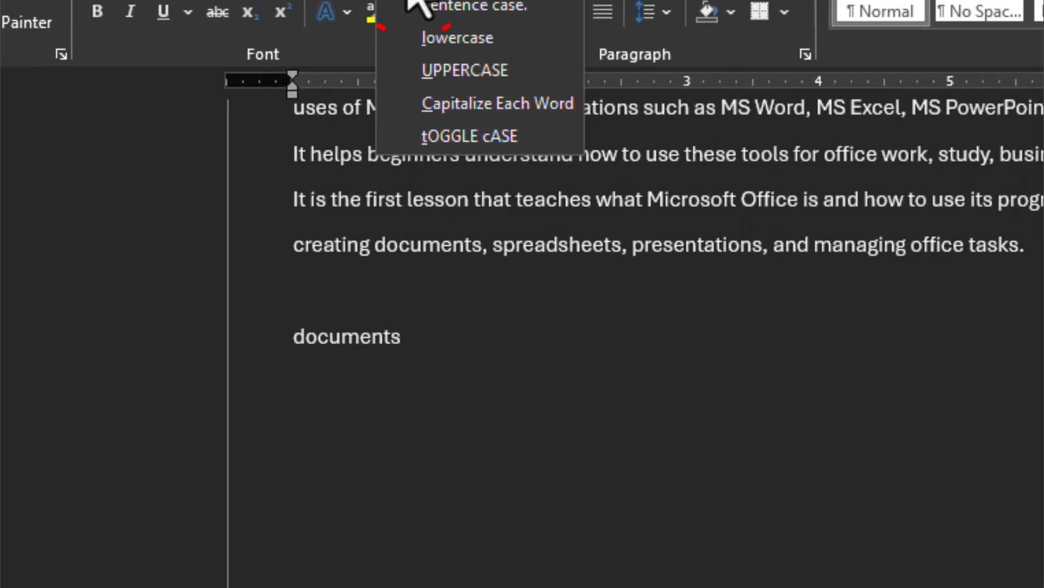
click(288, 38)
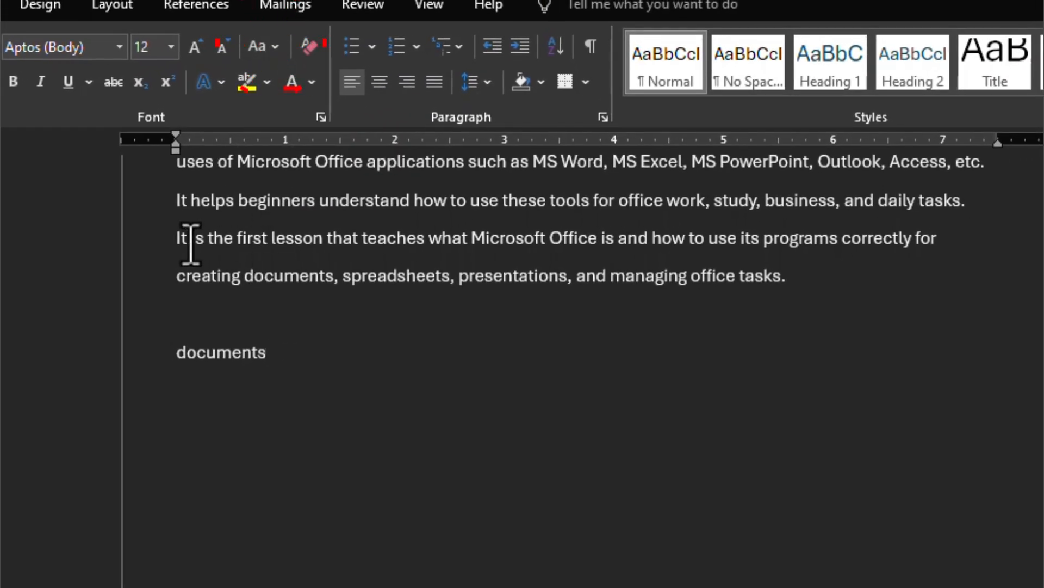
drag(173, 238, 965, 249)
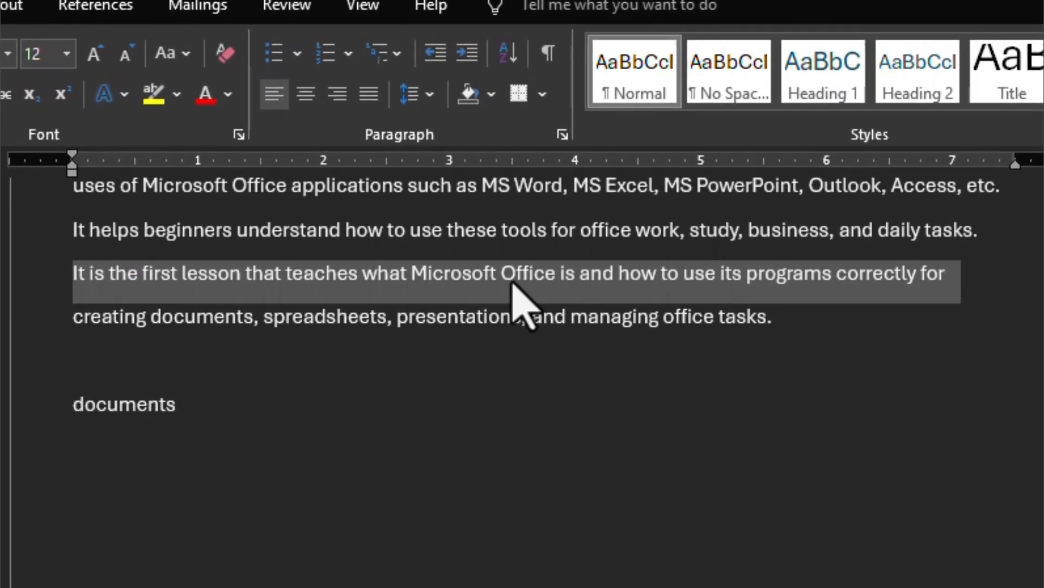
click(187, 54)
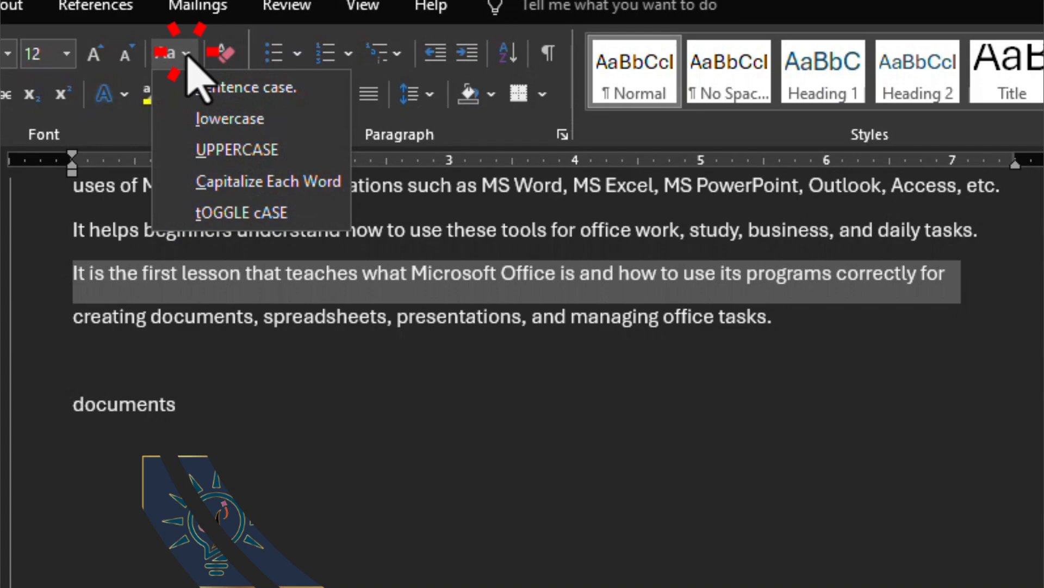
click(309, 129)
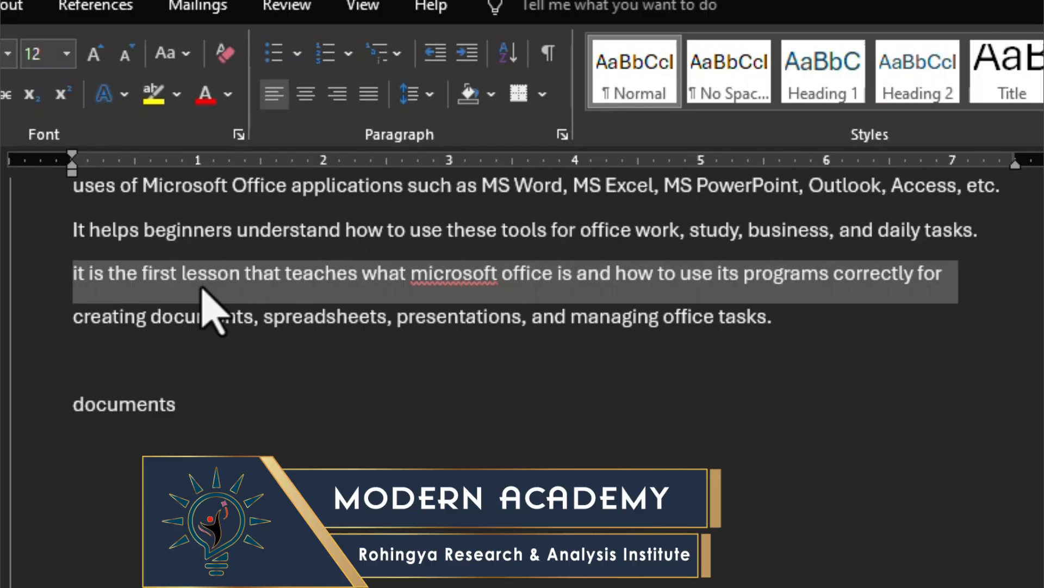
Step: Switch the "first lesson" line to UPPERCASE and return it to lowercase
click(189, 55)
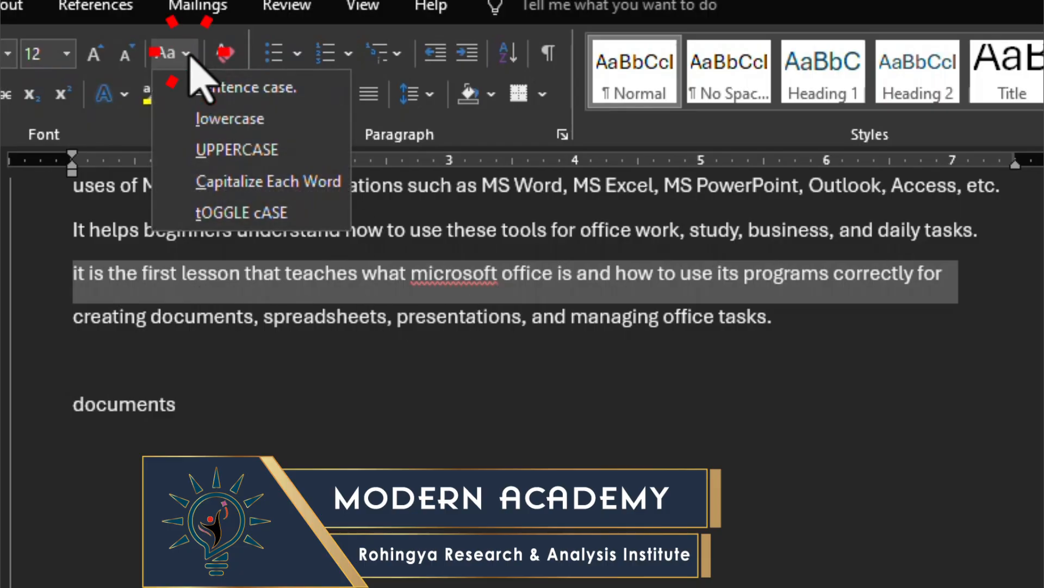
click(307, 153)
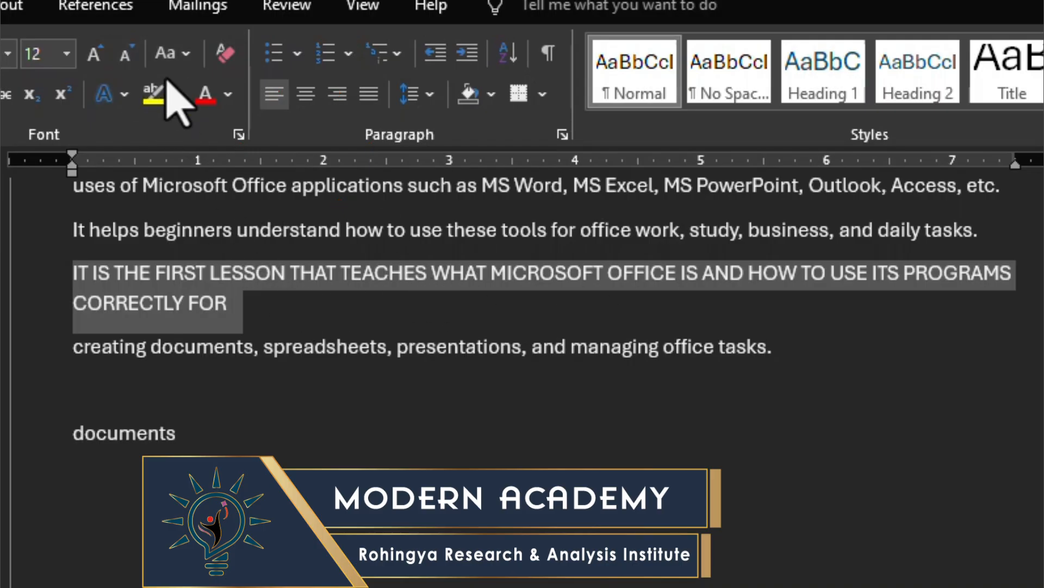
click(188, 58)
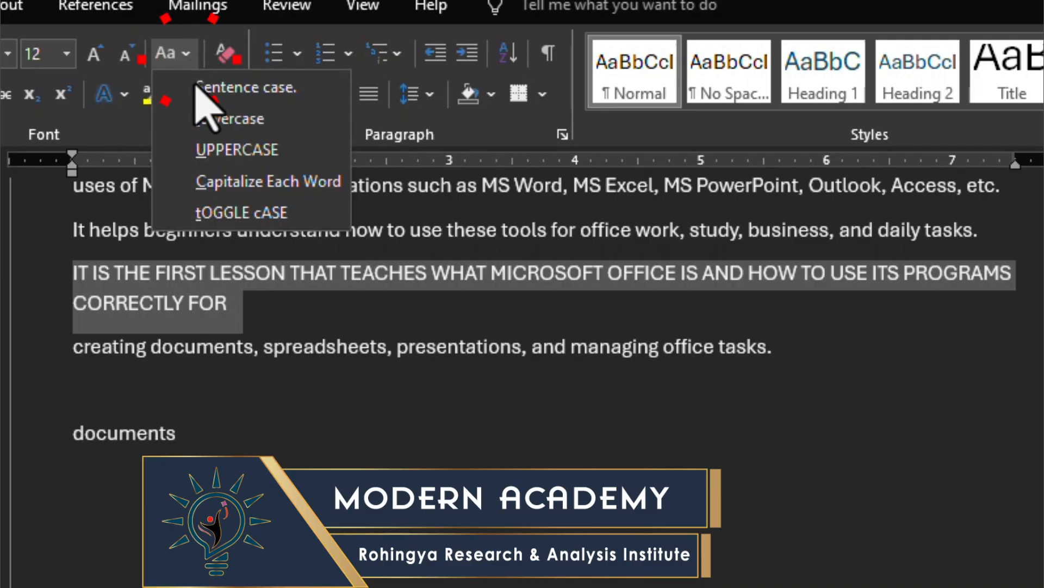
click(276, 118)
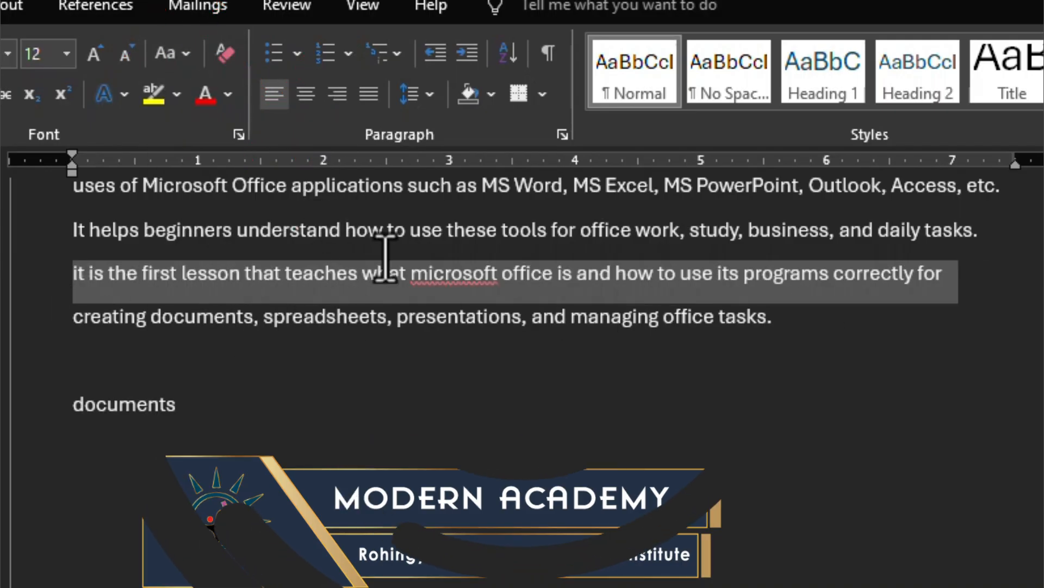
Step: Apply Sentence case to the selected "first lesson" line
click(181, 60)
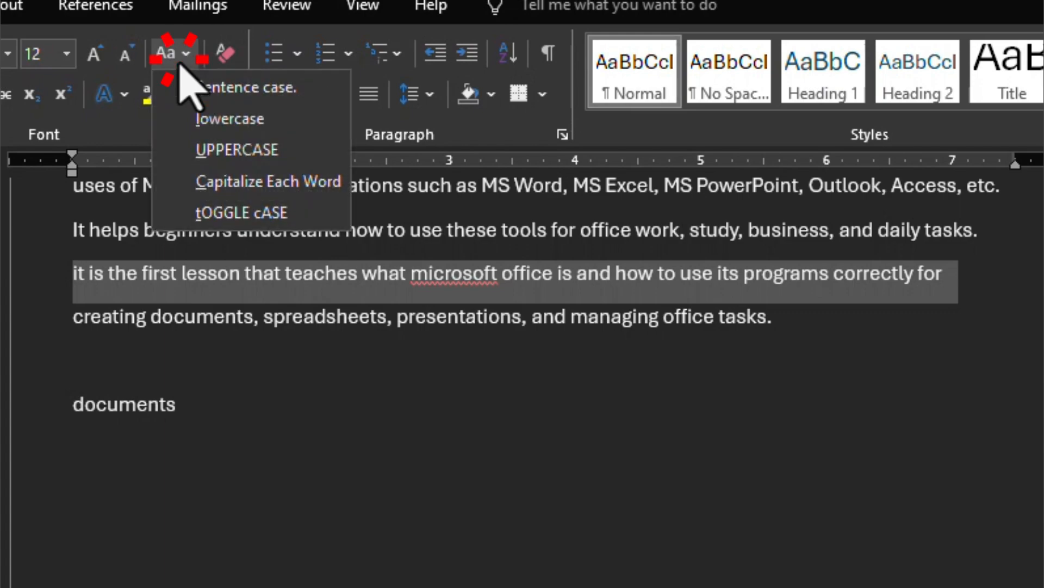
click(250, 88)
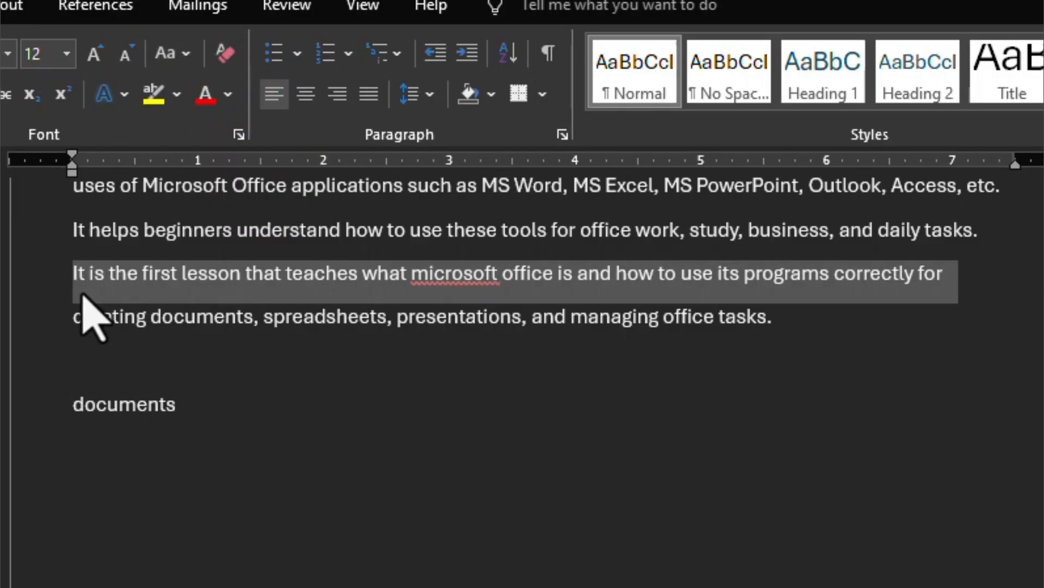
Step: Apply Sentence case to the standalone word "documents" below the body paragraph
click(76, 272)
drag(64, 405, 236, 430)
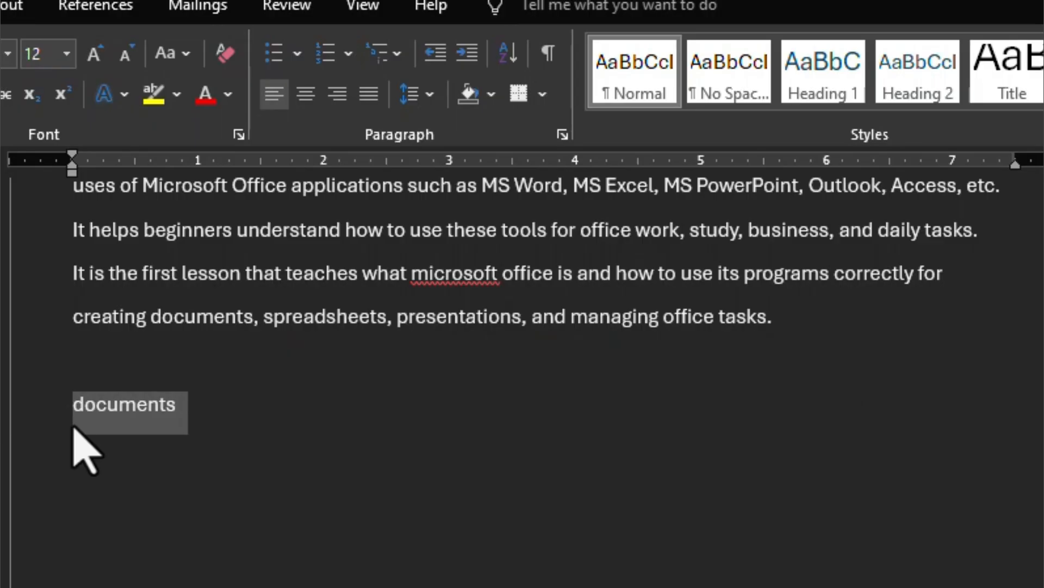
click(189, 52)
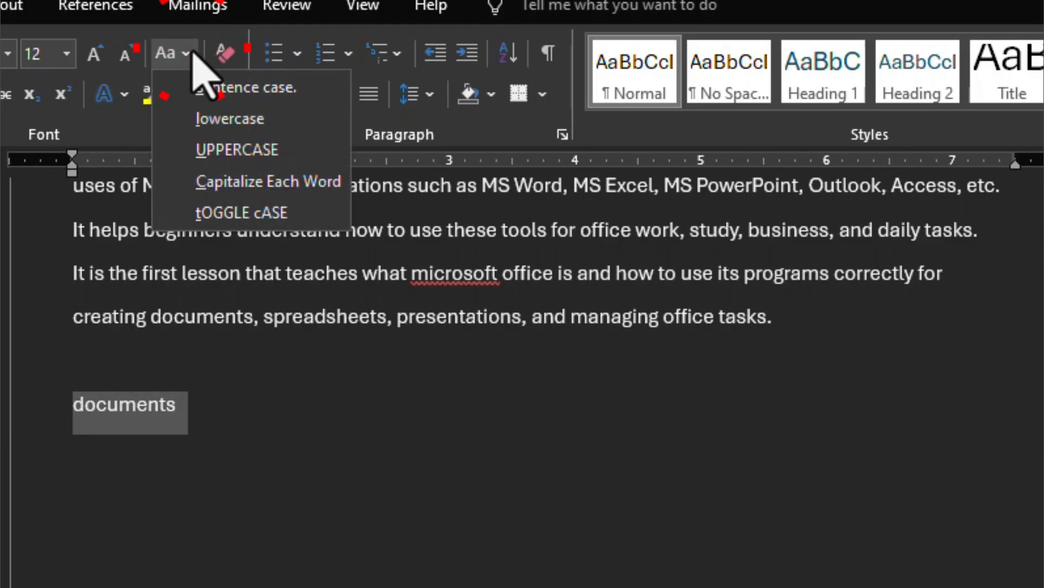
click(235, 94)
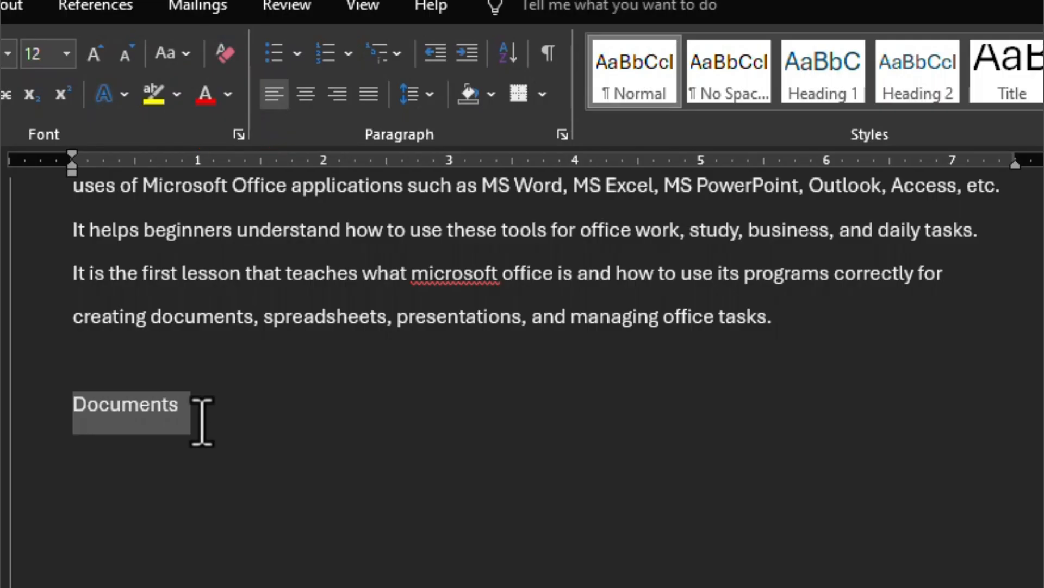
click(201, 415)
double_click(202, 413)
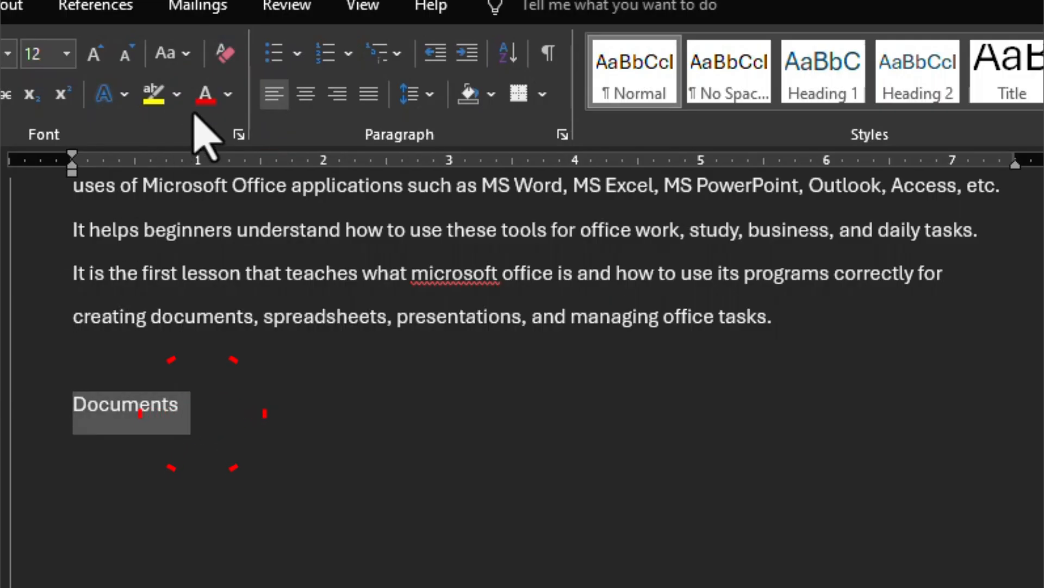
Step: Convert the standalone word "Documents" to lowercase, then change it to UPPERCASE
click(185, 56)
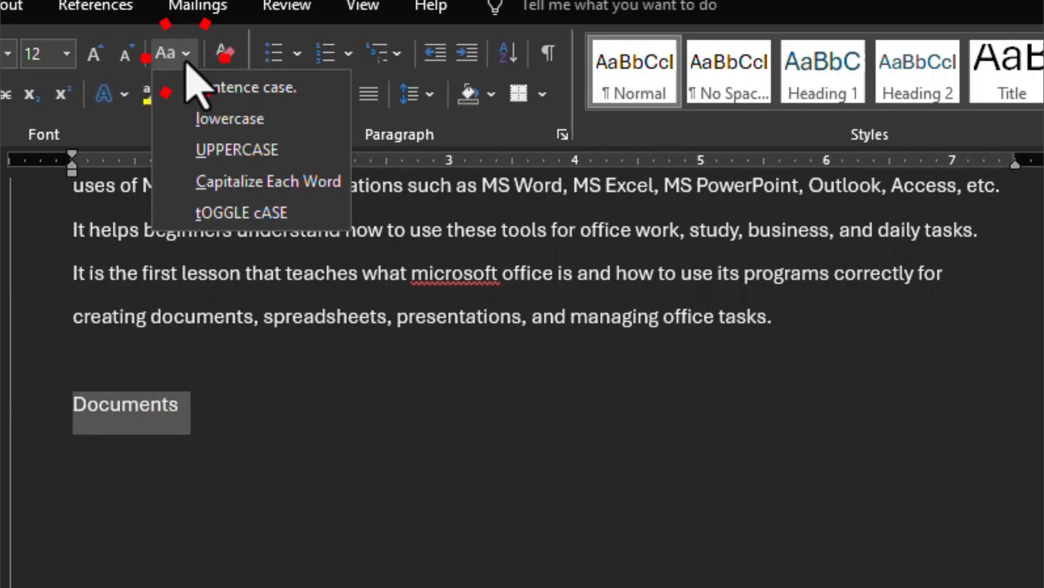
click(235, 119)
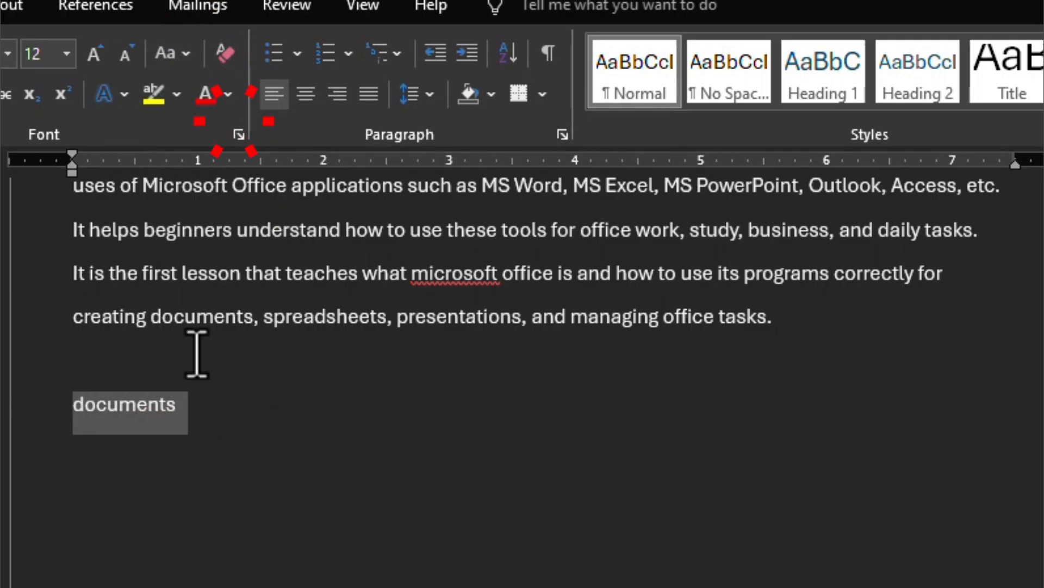
click(191, 56)
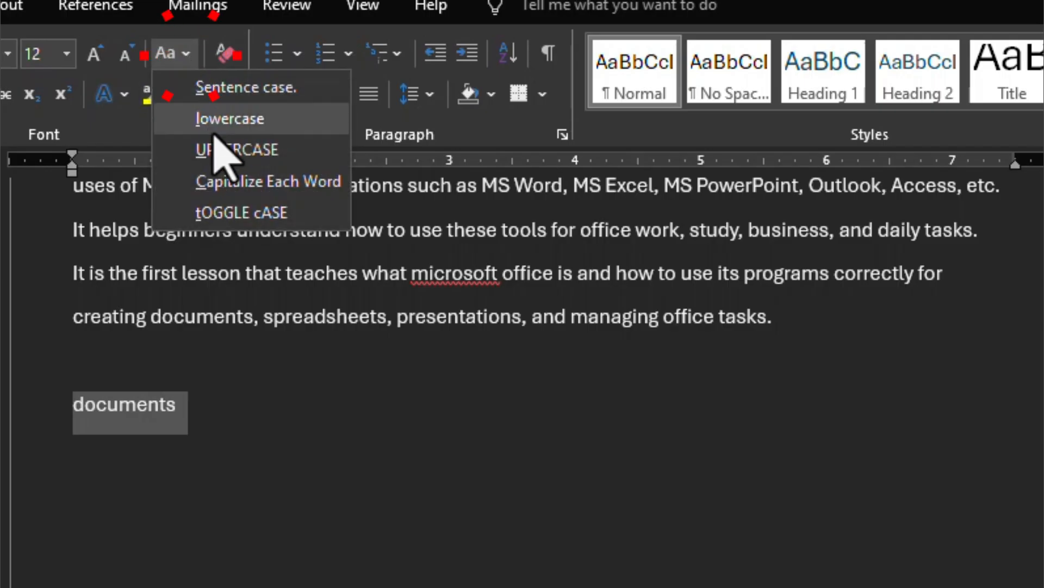
click(263, 154)
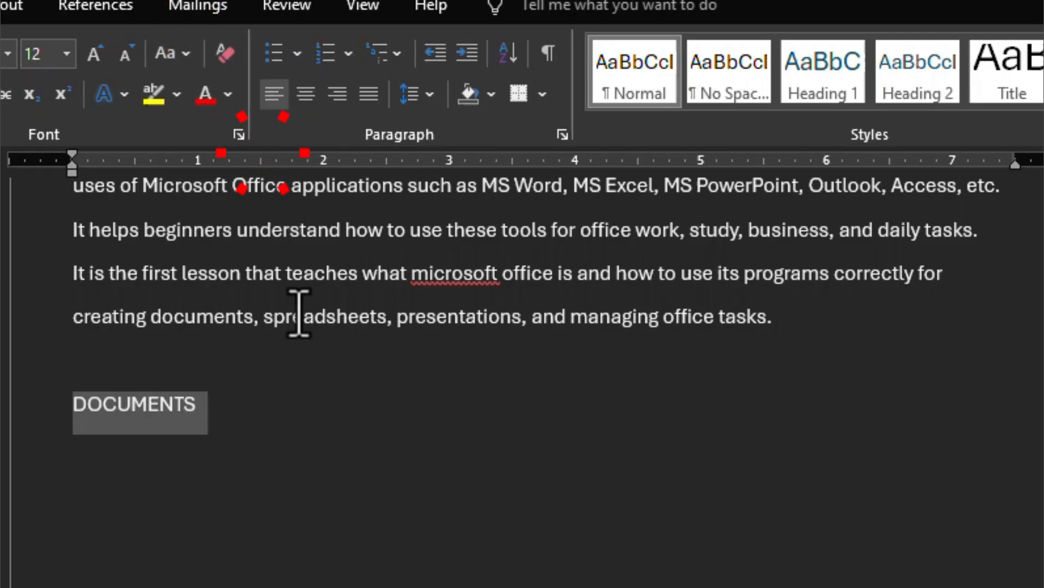
click(279, 419)
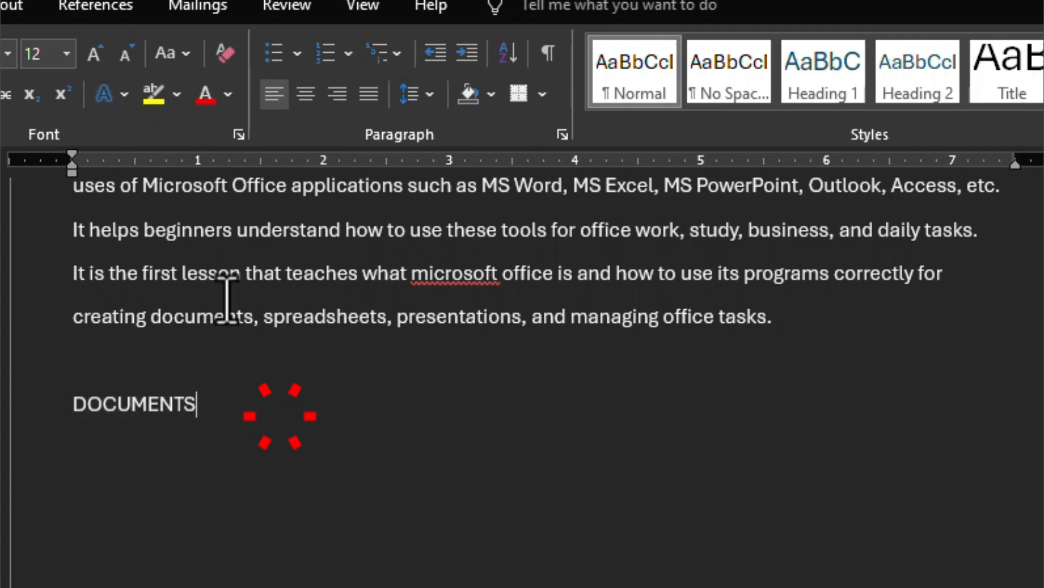
click(184, 55)
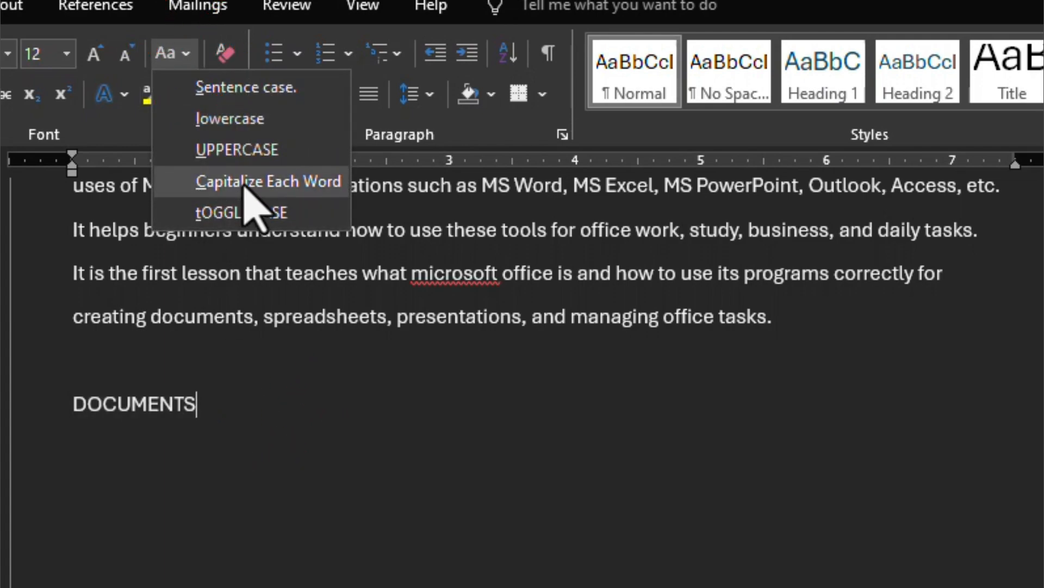
click(366, 435)
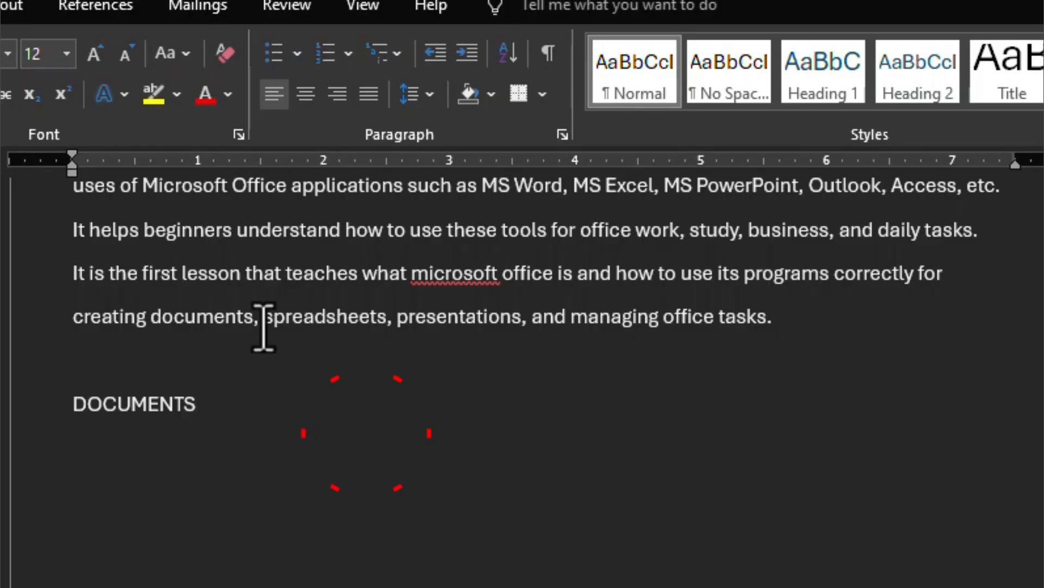
Step: Move the word "creating" from the start of the last body line to just before "spreadsheets"
drag(265, 324, 358, 337)
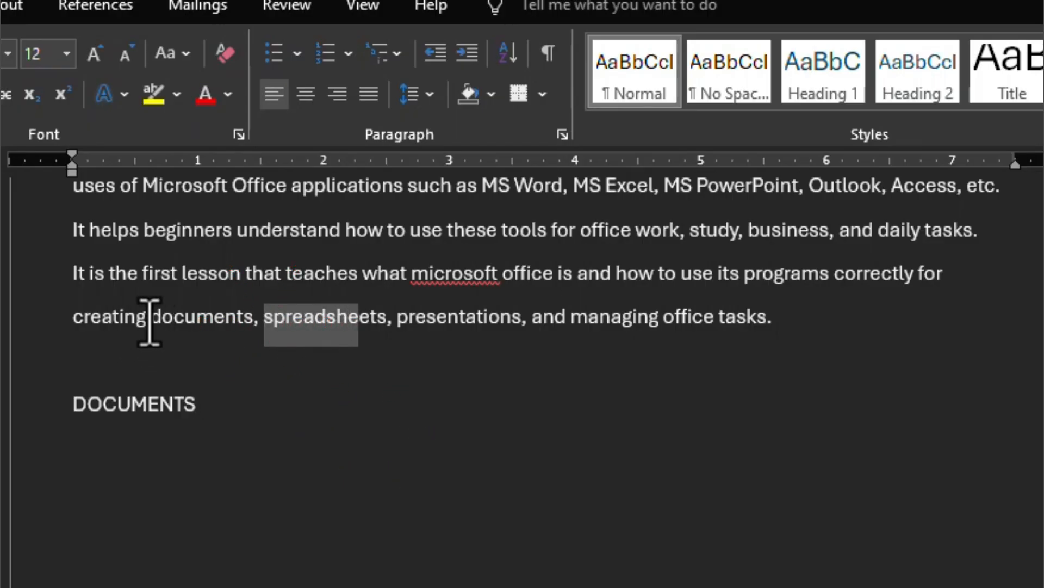
drag(150, 321, 63, 319)
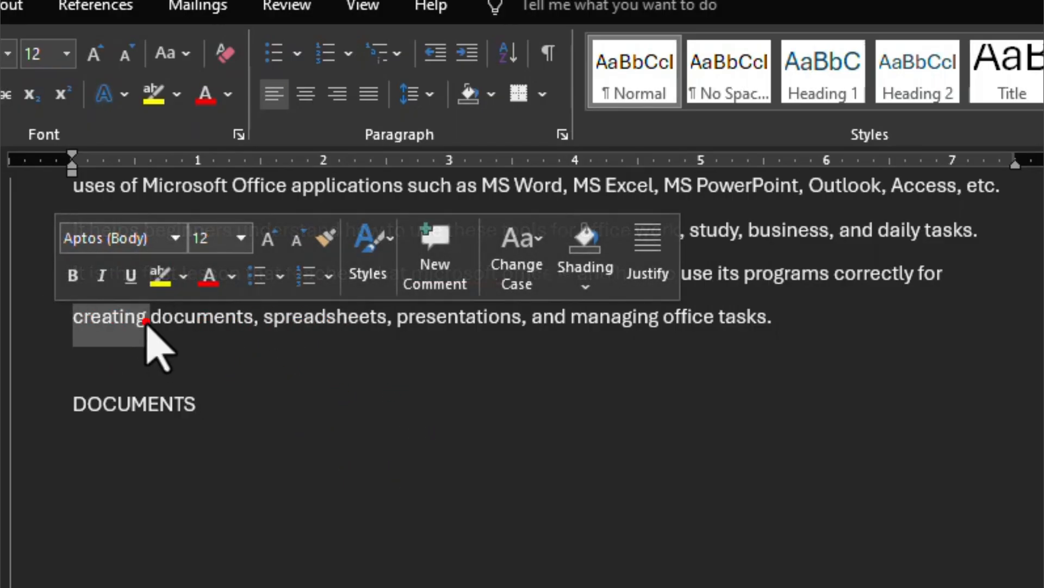
drag(146, 321, 264, 326)
click(361, 327)
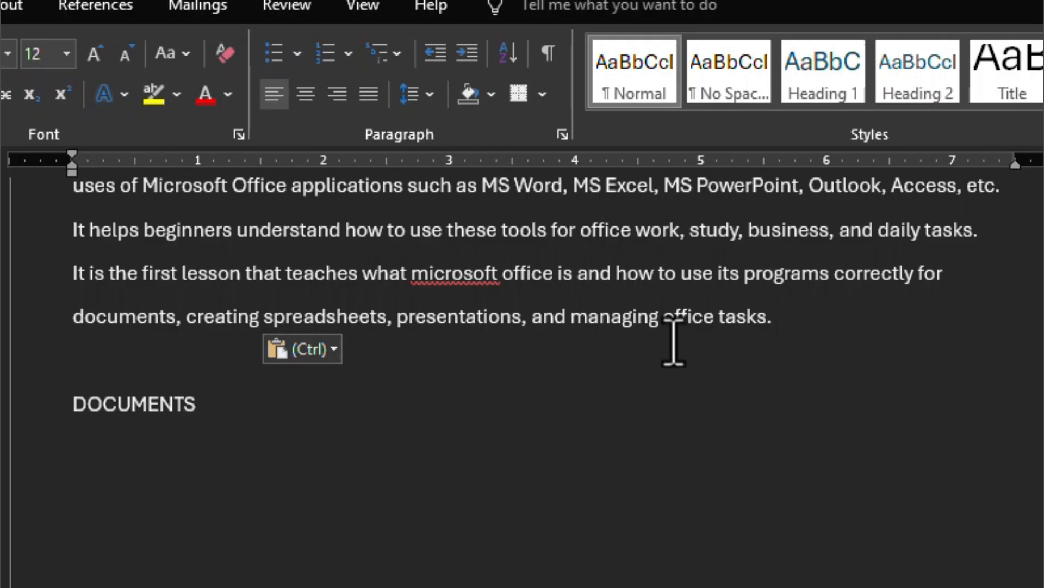
click(524, 420)
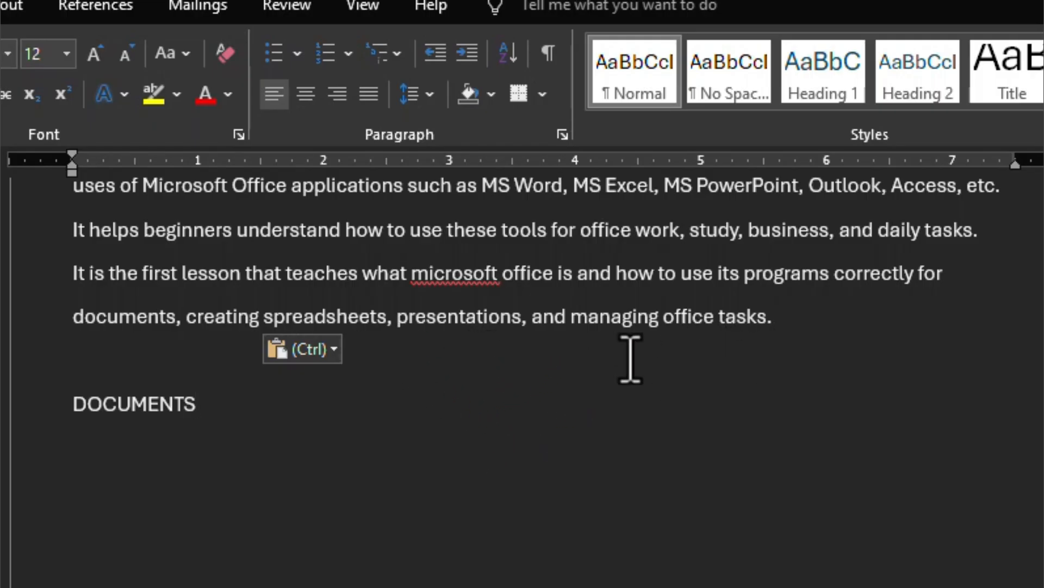
Step: Apply Capitalize Each Word to the last body line beginning "documents, creating spreadsheets"
drag(70, 316, 786, 344)
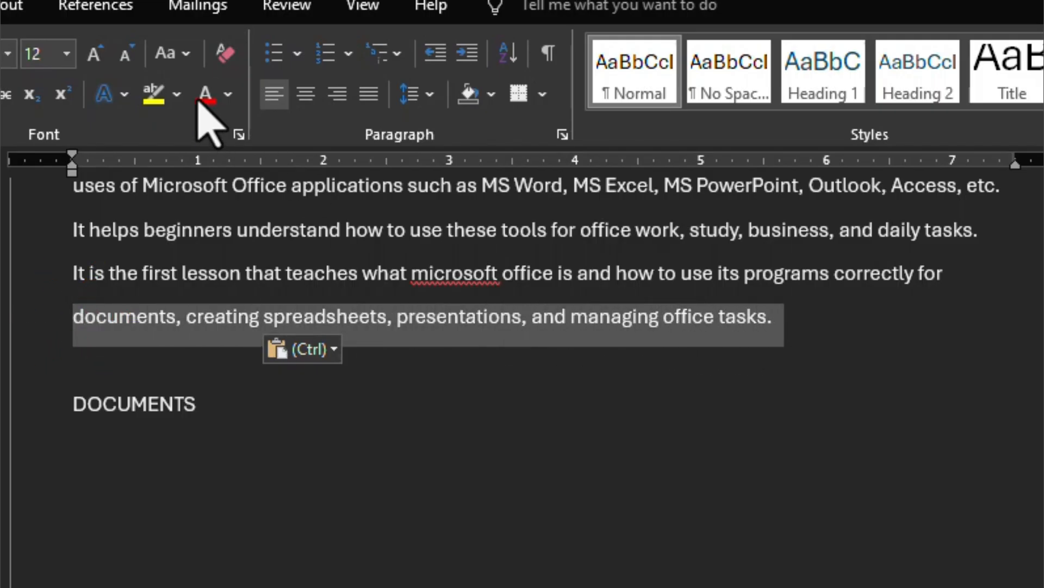
click(187, 57)
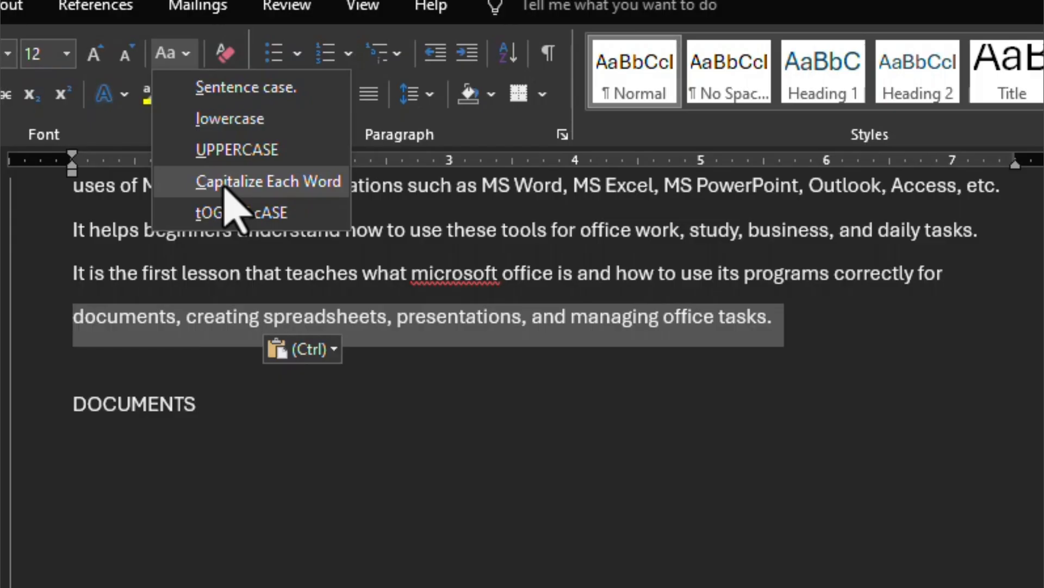
click(319, 185)
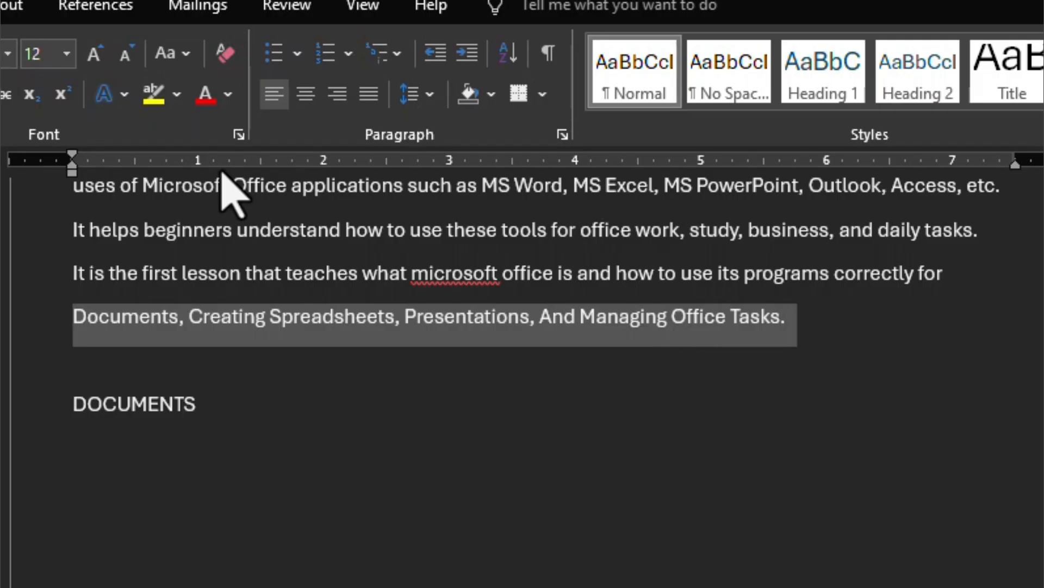
Step: Change the selected last body line to Sentence case and return it to lowercase
click(179, 52)
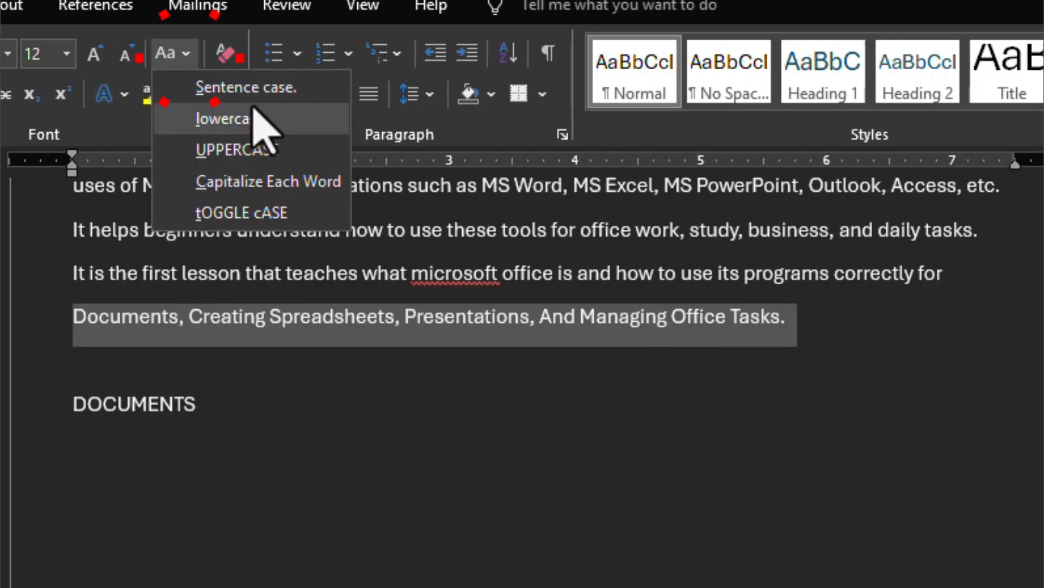
click(277, 95)
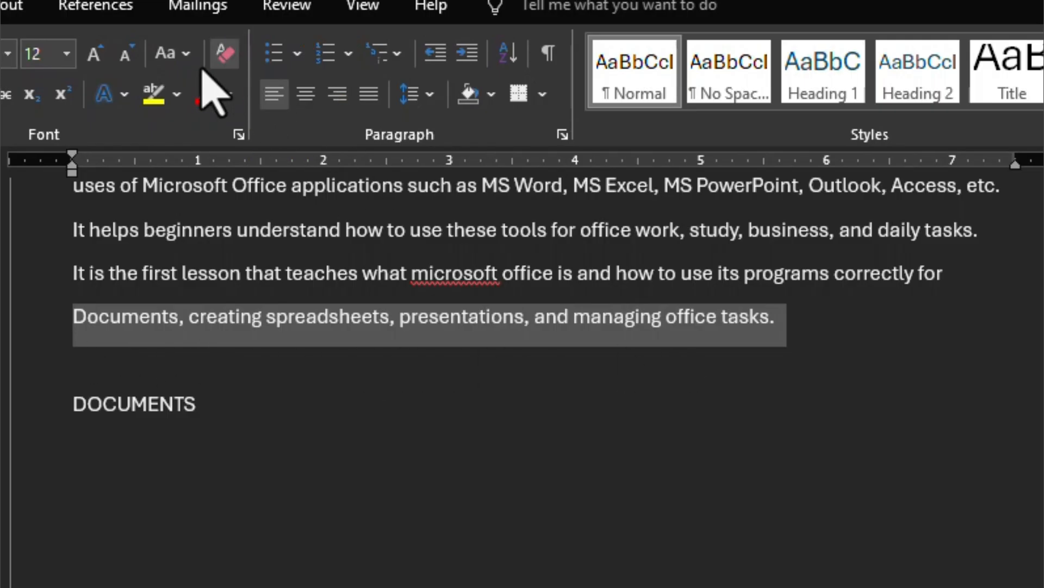
click(180, 64)
click(211, 120)
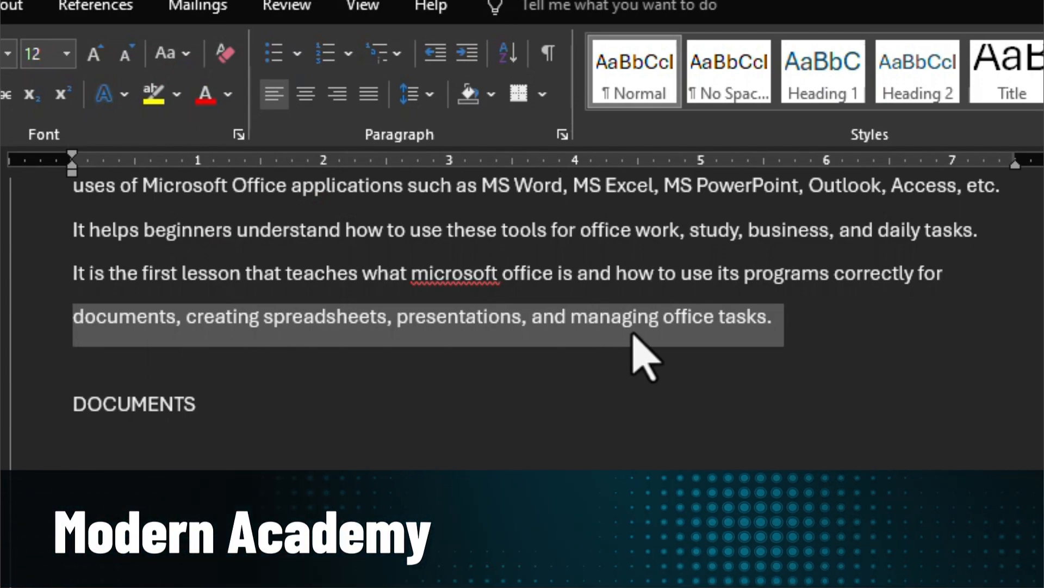
Step: Apply Capitalize Each Word to the lowercase last body line again and follow it with tOGGLE cASE
click(185, 54)
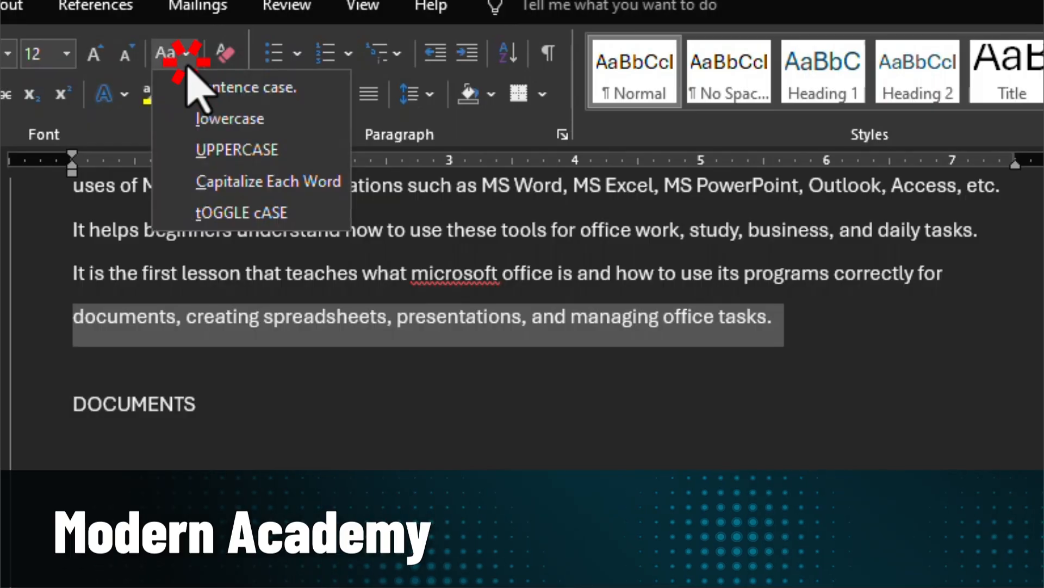
click(320, 182)
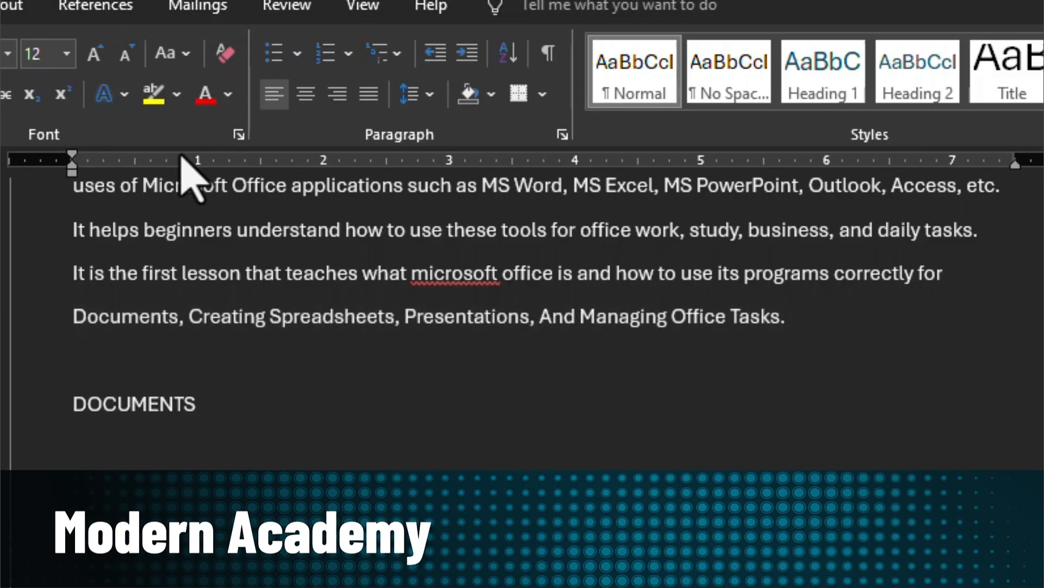
click(183, 55)
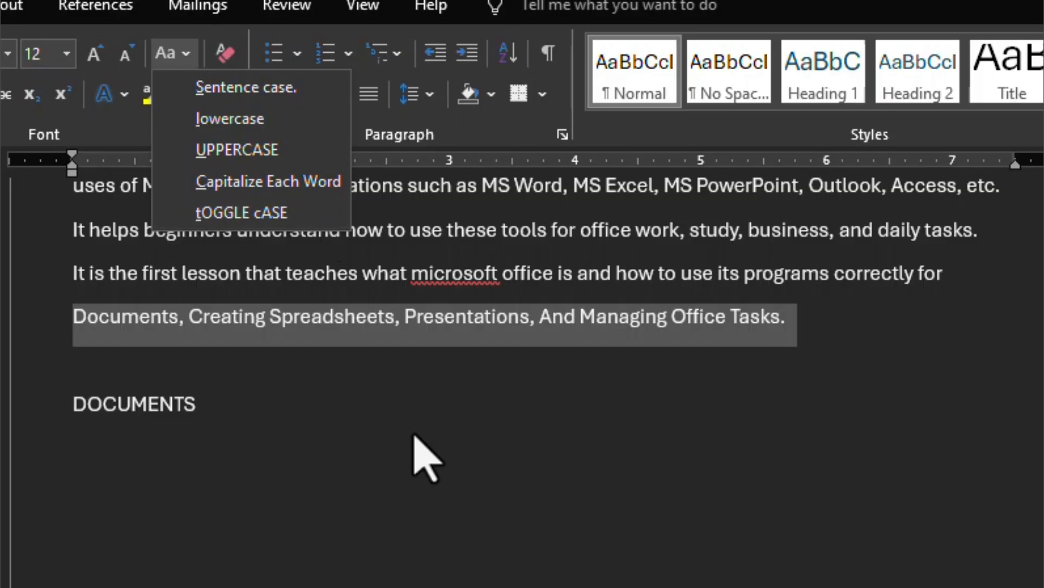
click(275, 214)
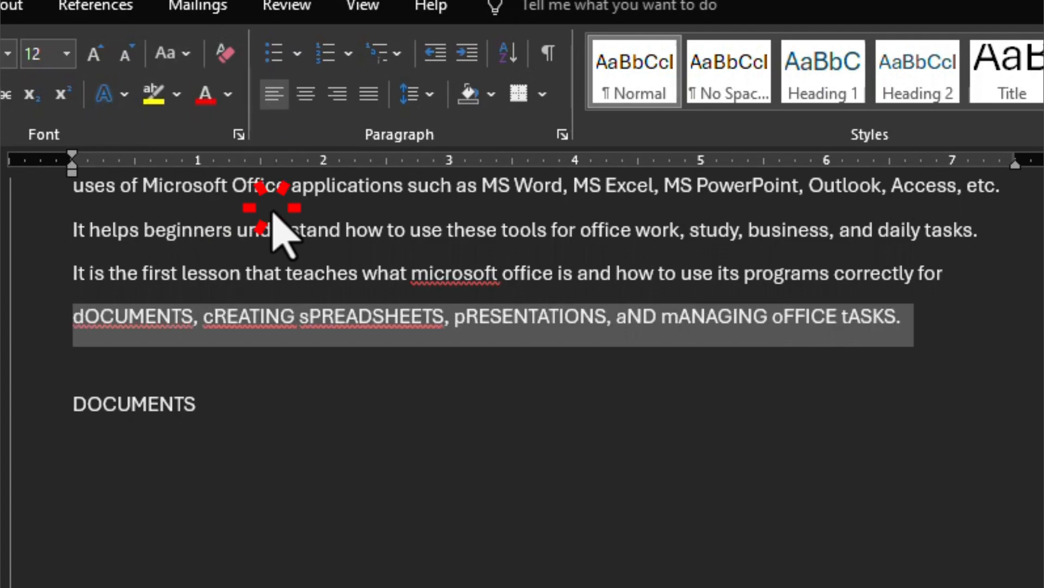
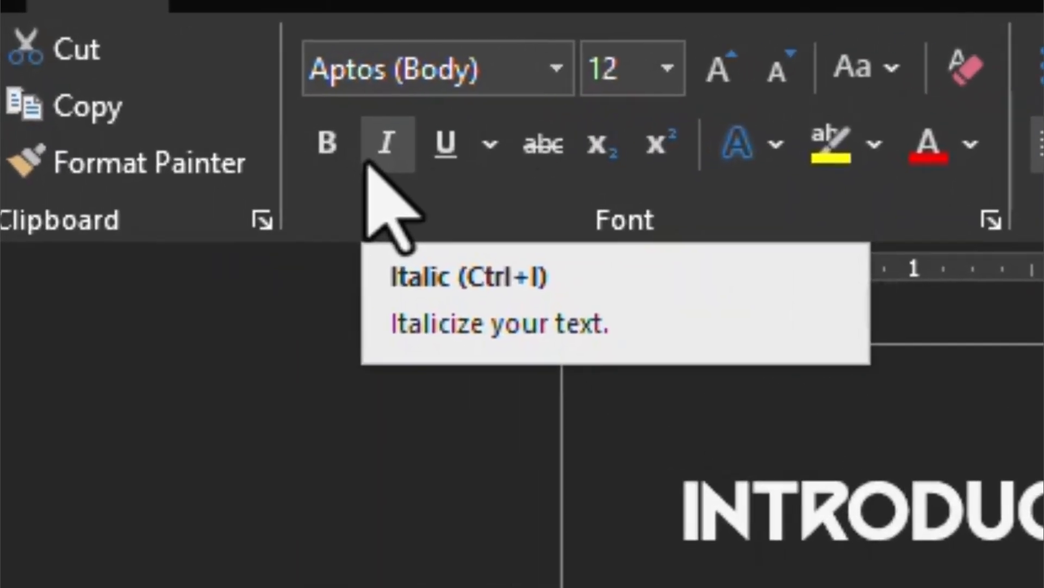
Step: Italicize the selected bold first body line and remove the italics again
click(179, 66)
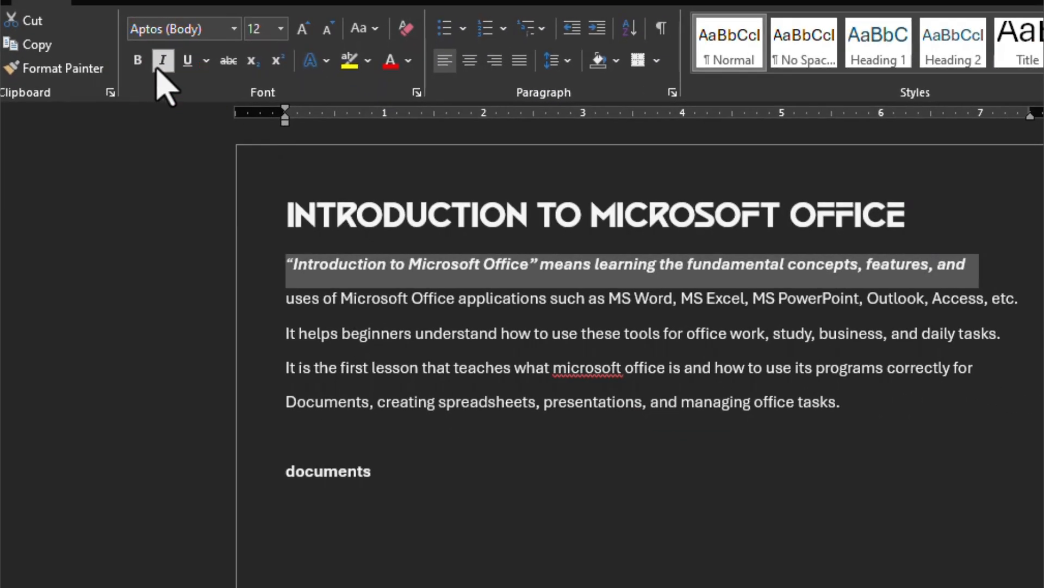
click(163, 59)
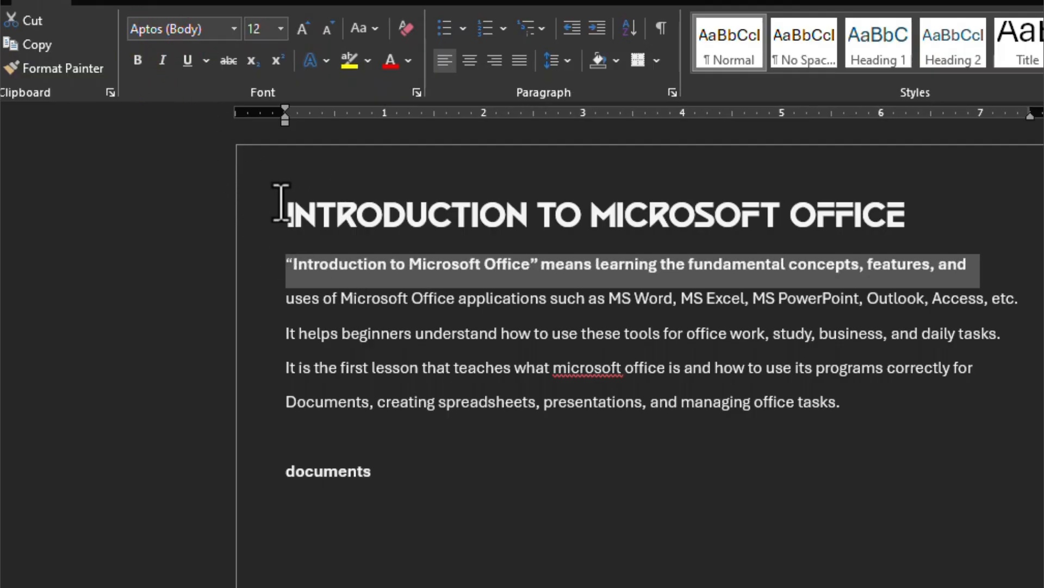
Step: Underline the title "Introduction to Microsoft Office" with a wave underline
drag(281, 202, 946, 247)
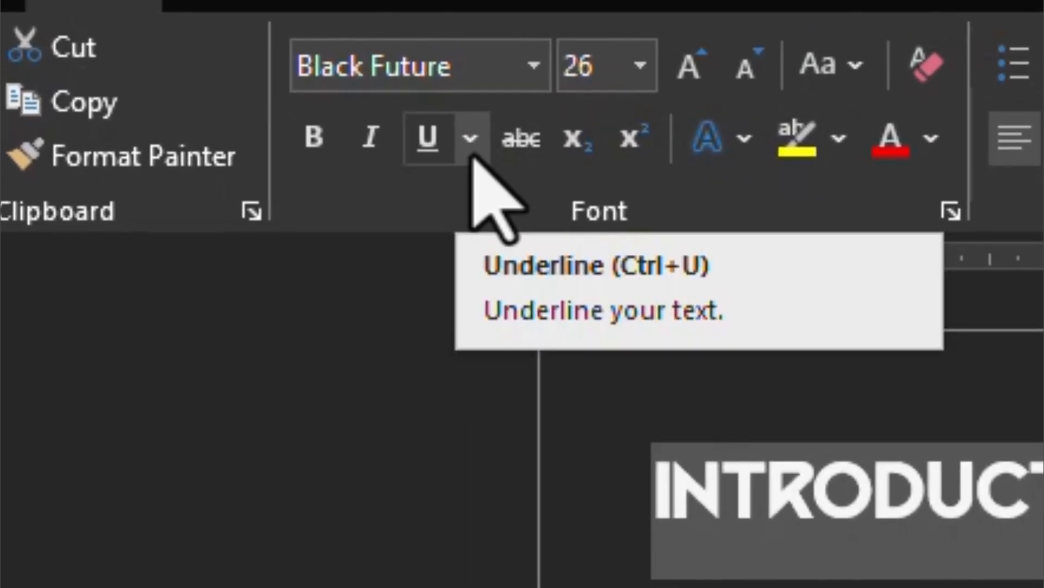
click(470, 155)
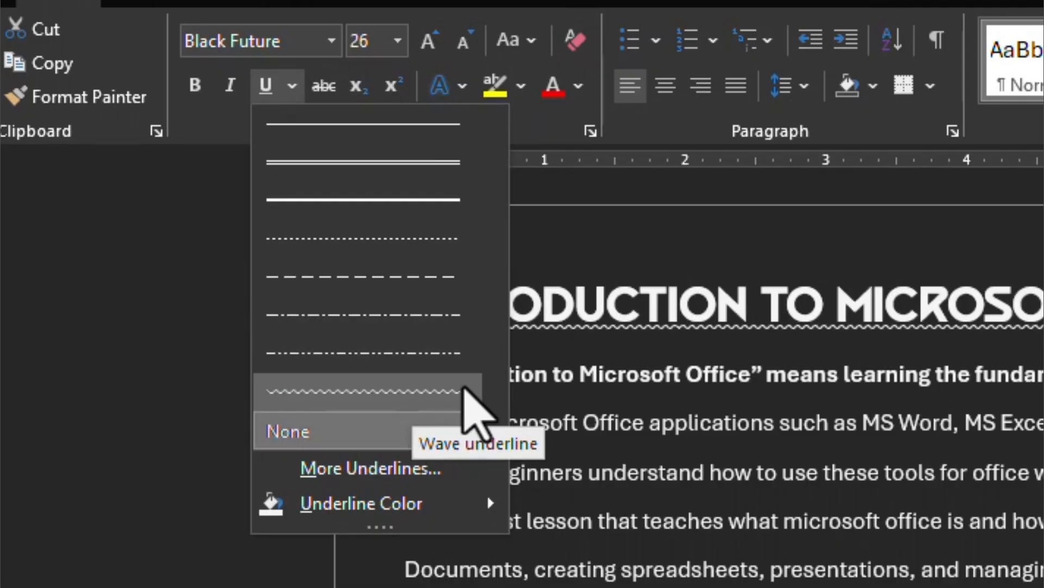
click(464, 390)
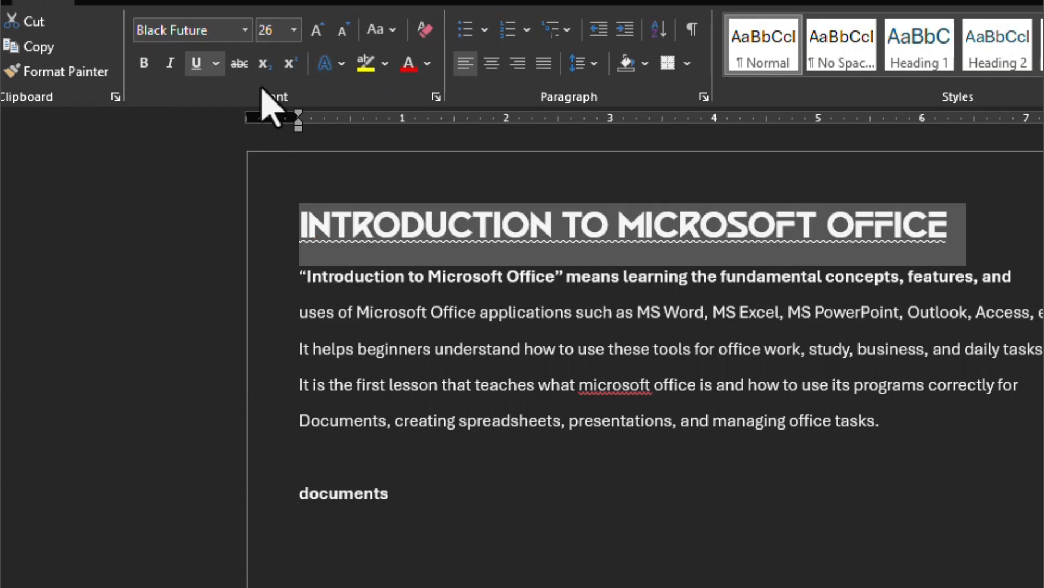
Step: Set the title's underline colour to the standard red
click(216, 63)
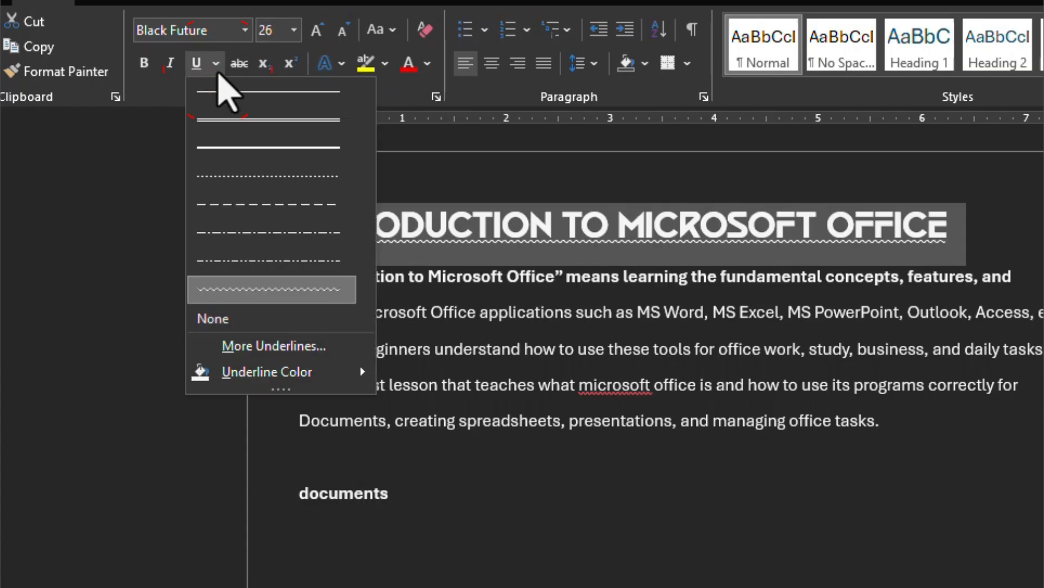
mouse_move(316, 378)
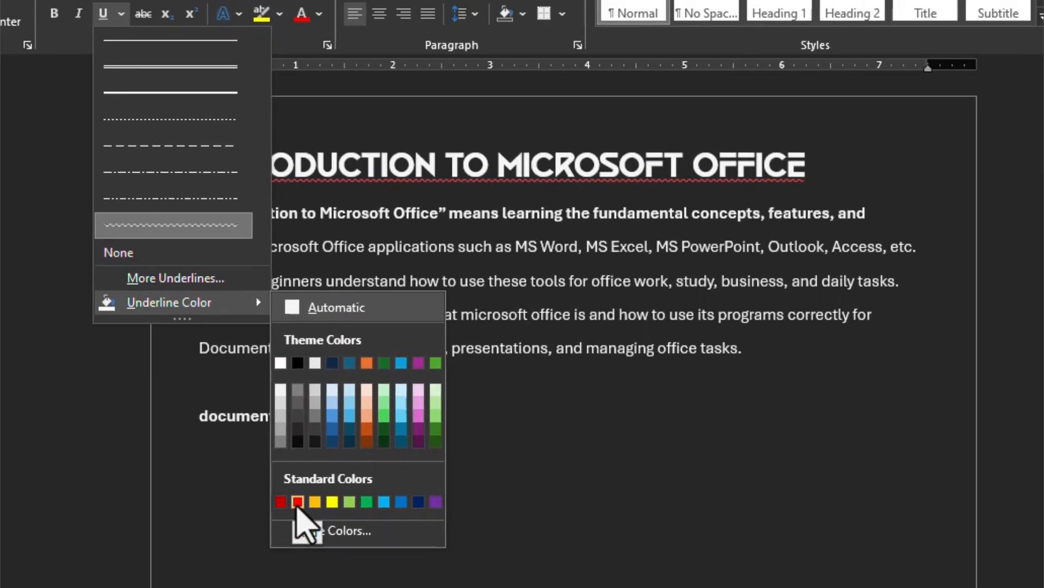
click(142, 470)
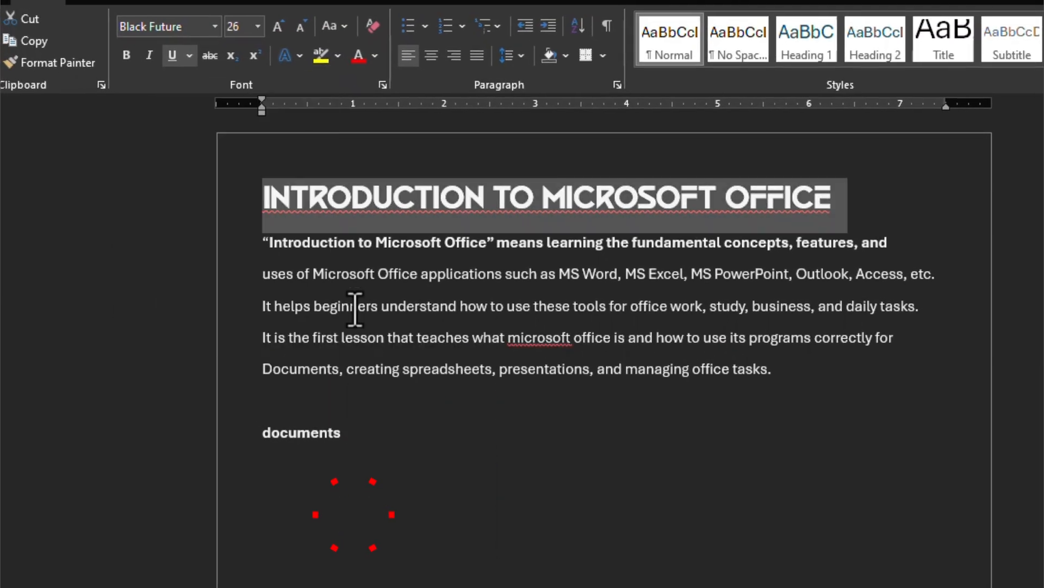
click(182, 151)
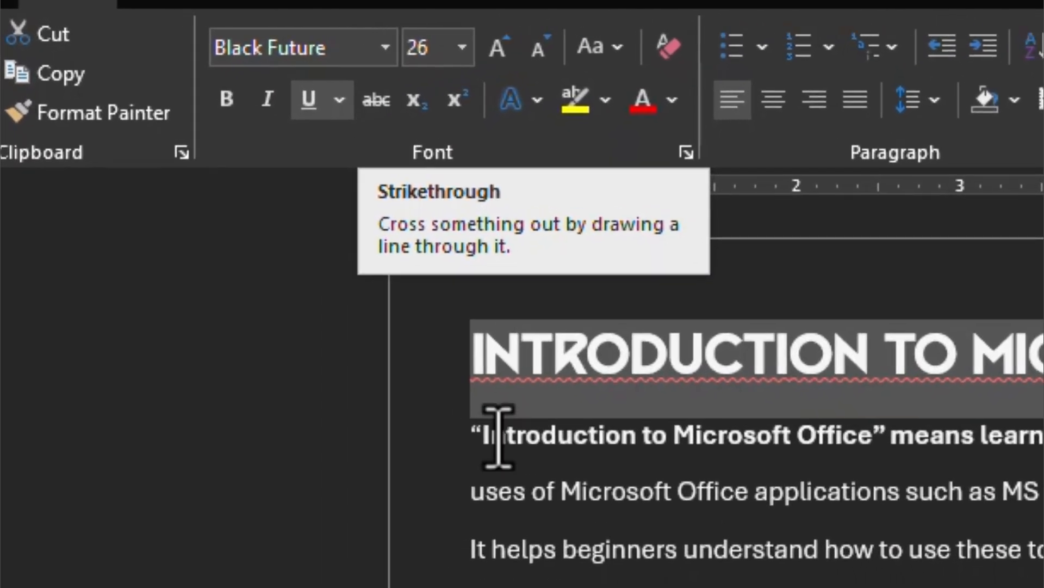
Step: Strike through the second body line, starting "uses of Microsoft Office applications", and remove the strikethrough again
click(279, 250)
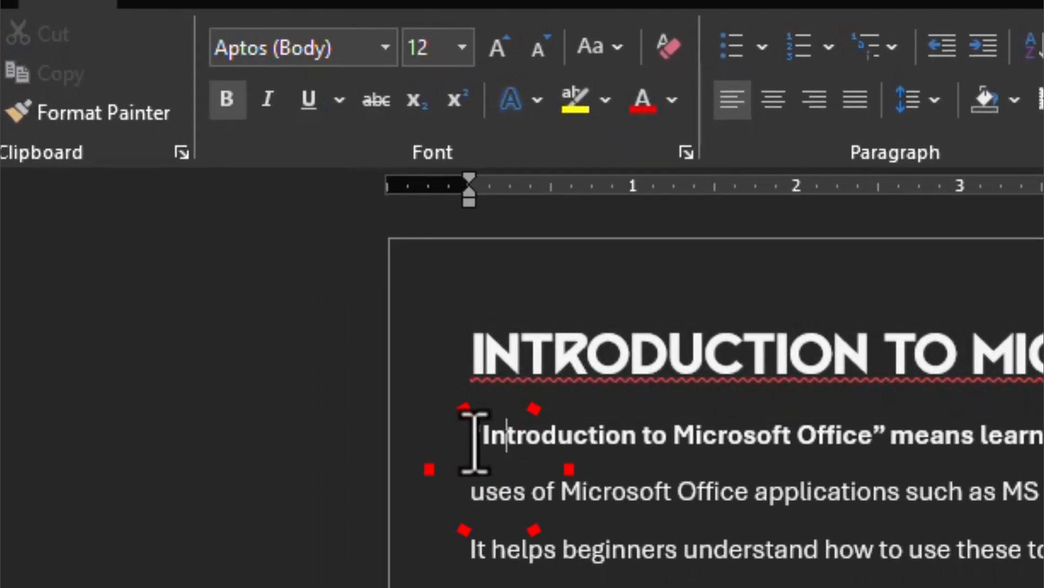
click(466, 494)
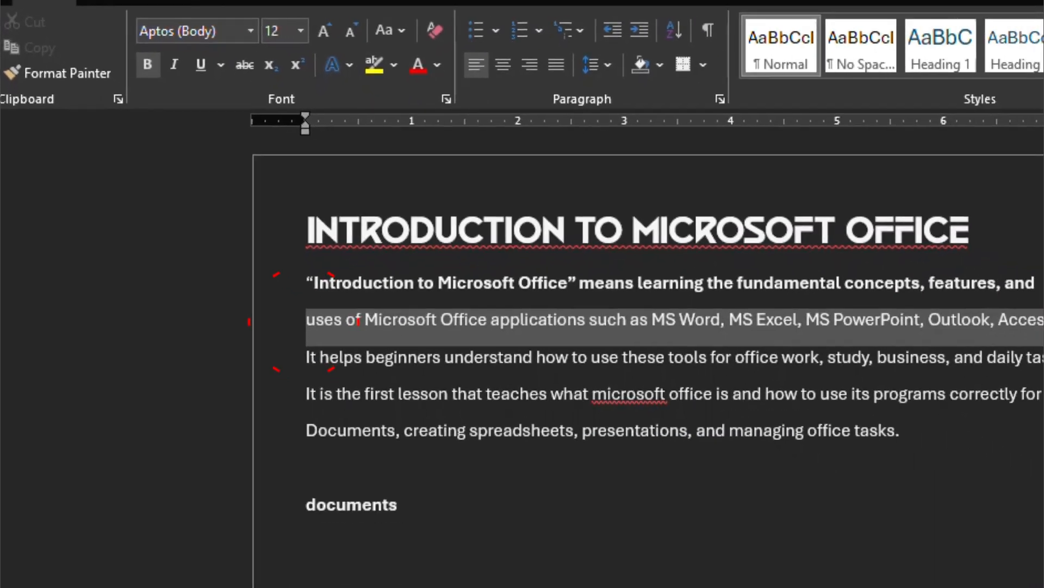
click(229, 61)
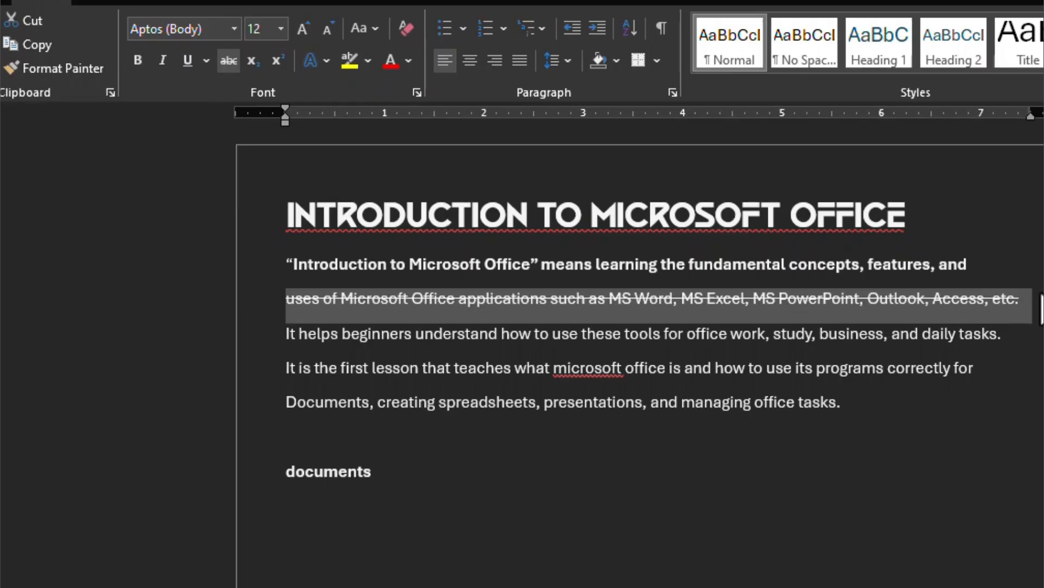
click(230, 63)
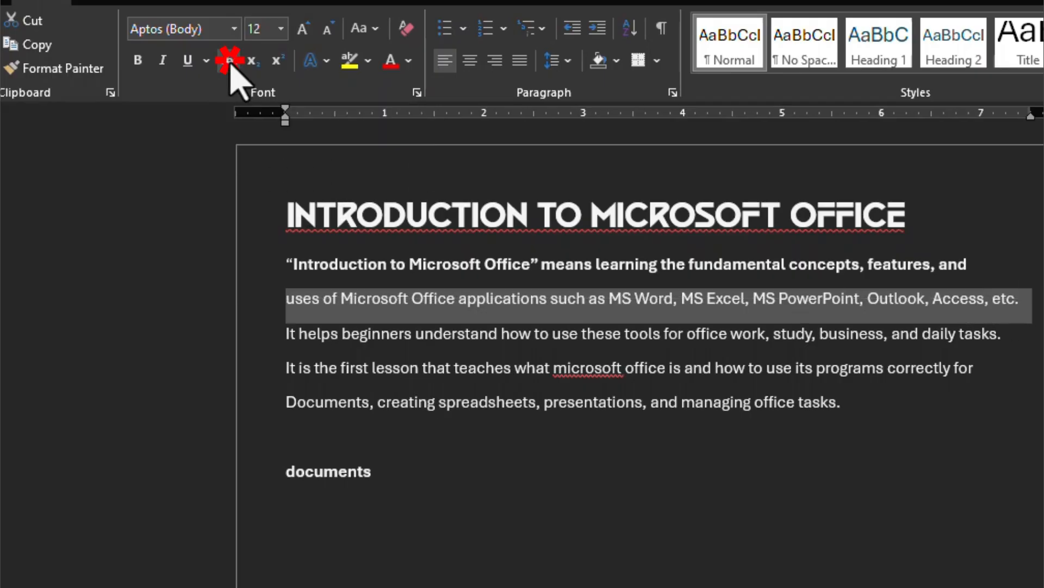
click(463, 521)
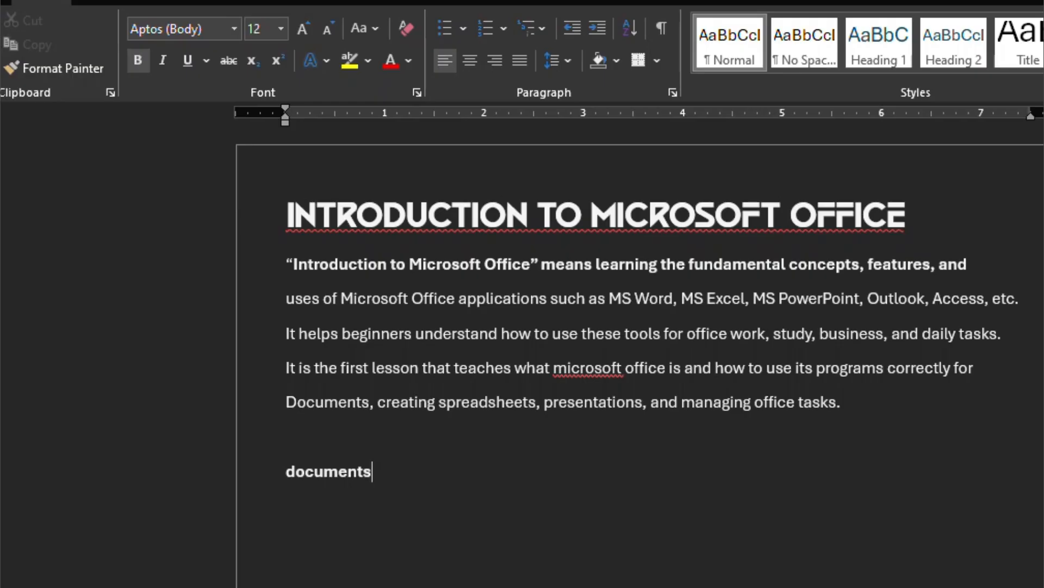
Step: Format the word "Office" in the title as subscript
click(785, 207)
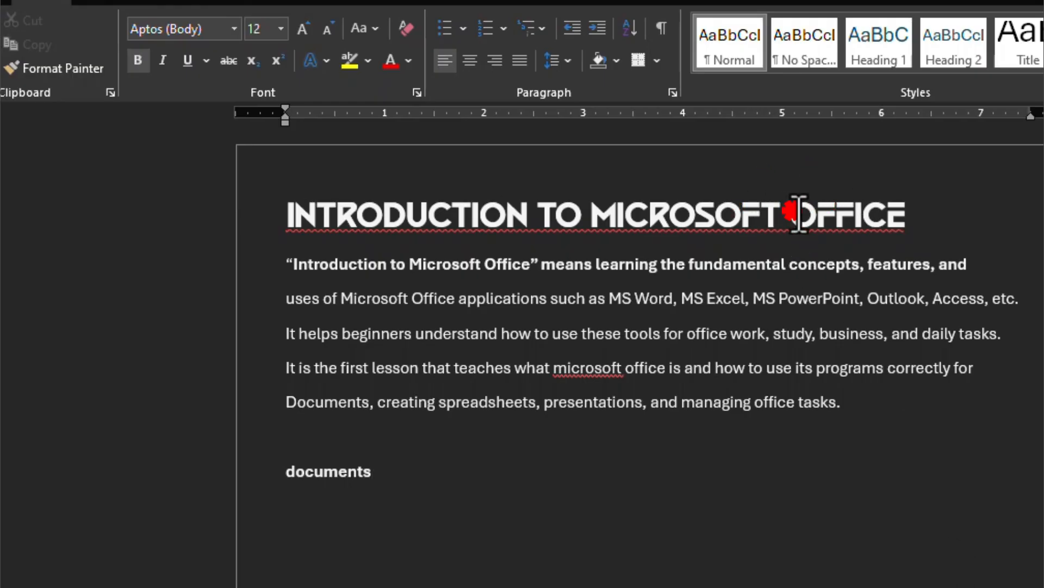
drag(798, 213, 909, 217)
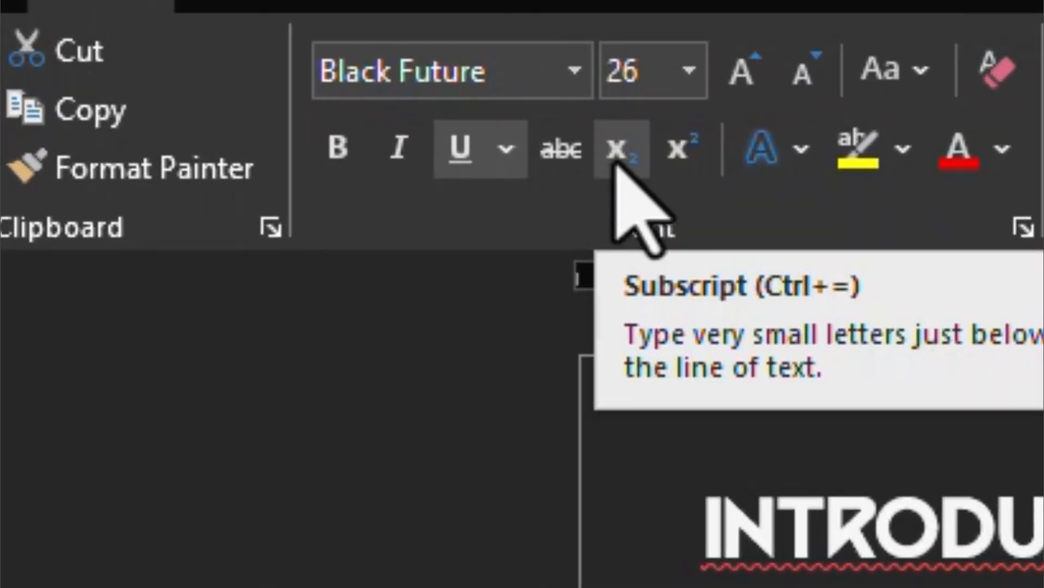
click(617, 153)
click(993, 270)
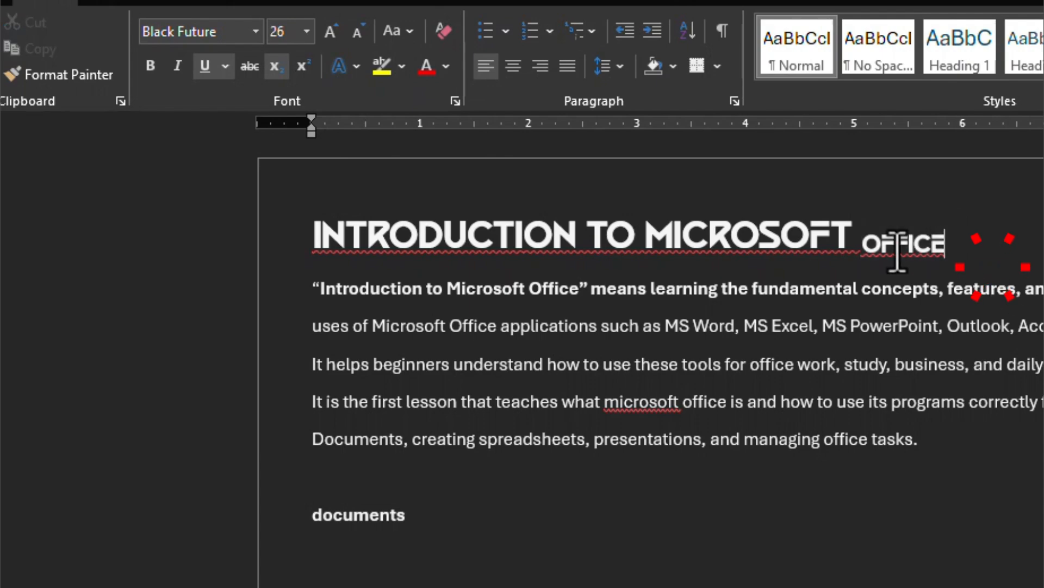
Step: Change the title's subscript word "Office" to superscript and place the cursor after it
drag(848, 245, 986, 254)
click(989, 252)
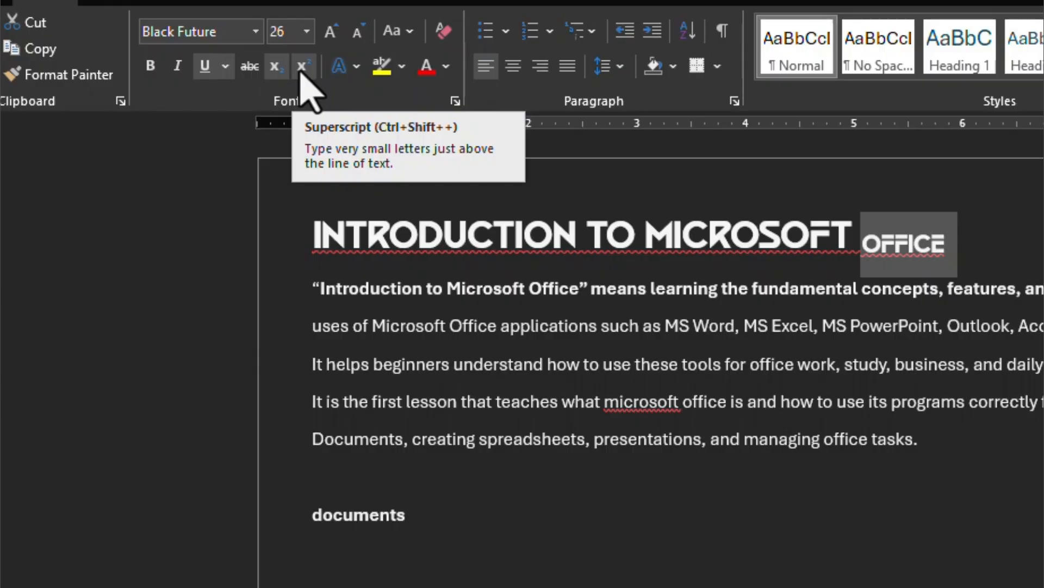
click(303, 69)
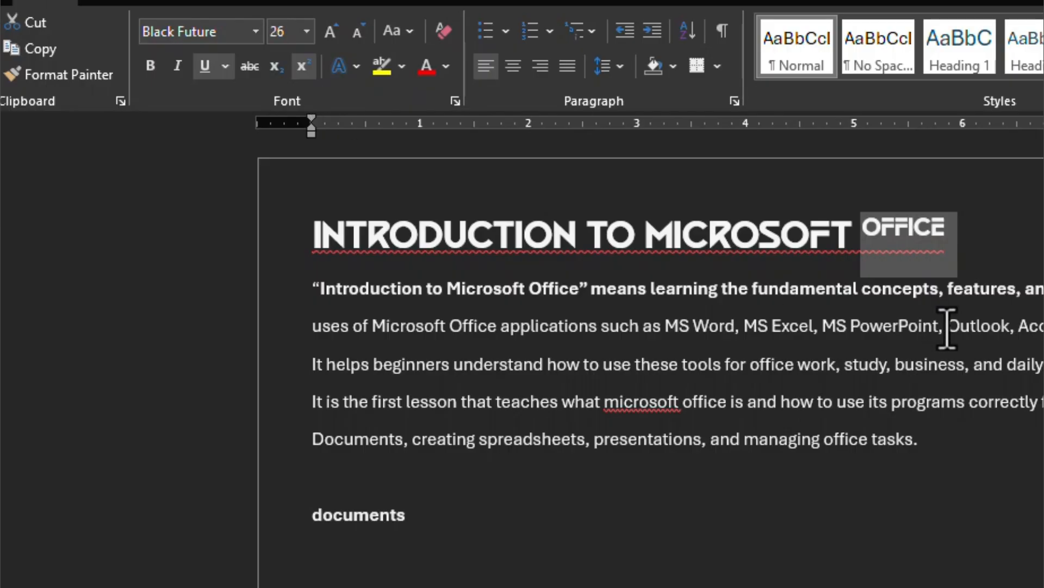
click(1003, 221)
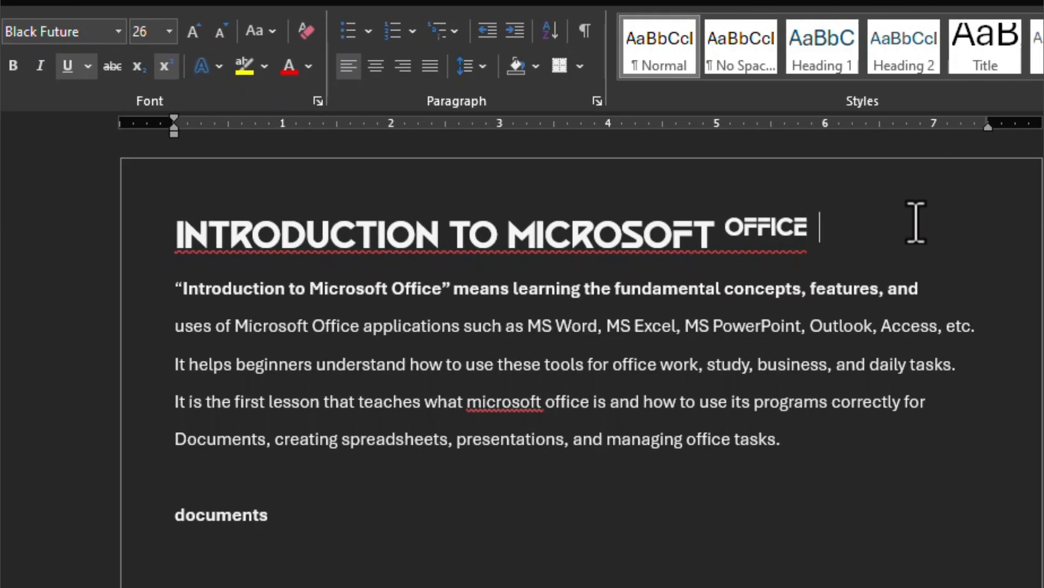
Step: With superscript off, add "X2" after the title and make the 2 superscript
click(163, 66)
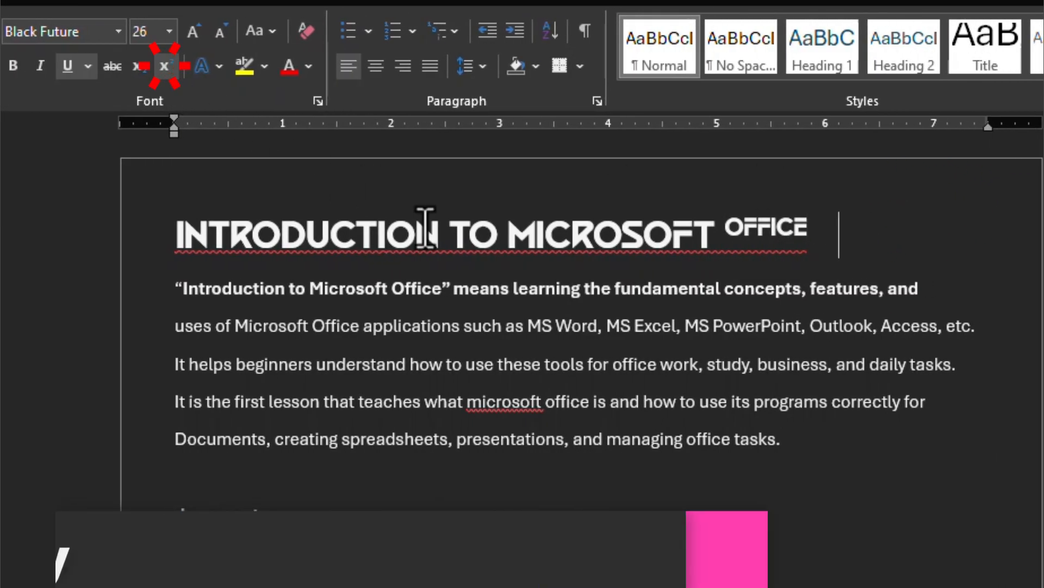
text(X)
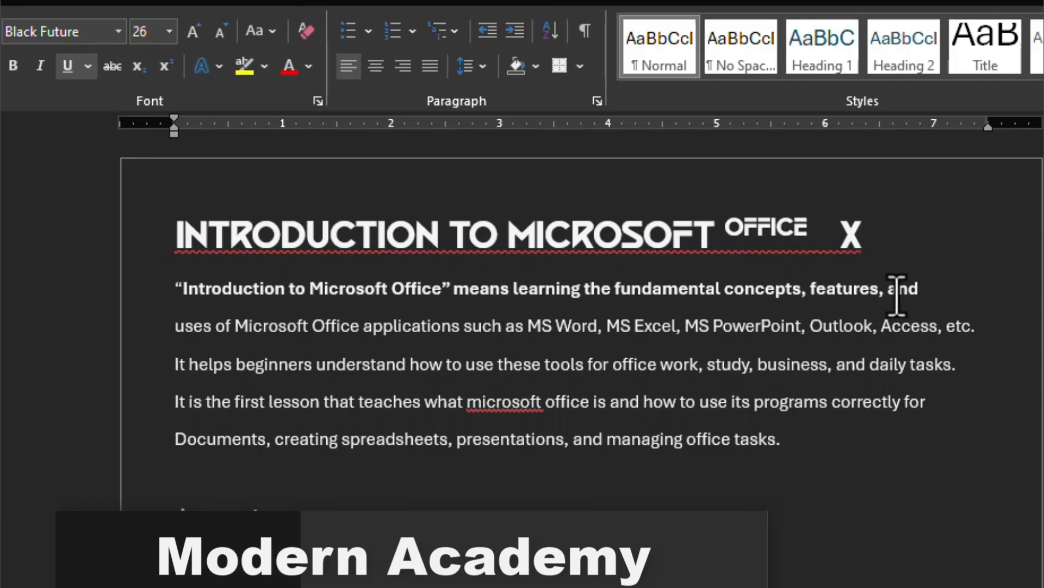
text(2)
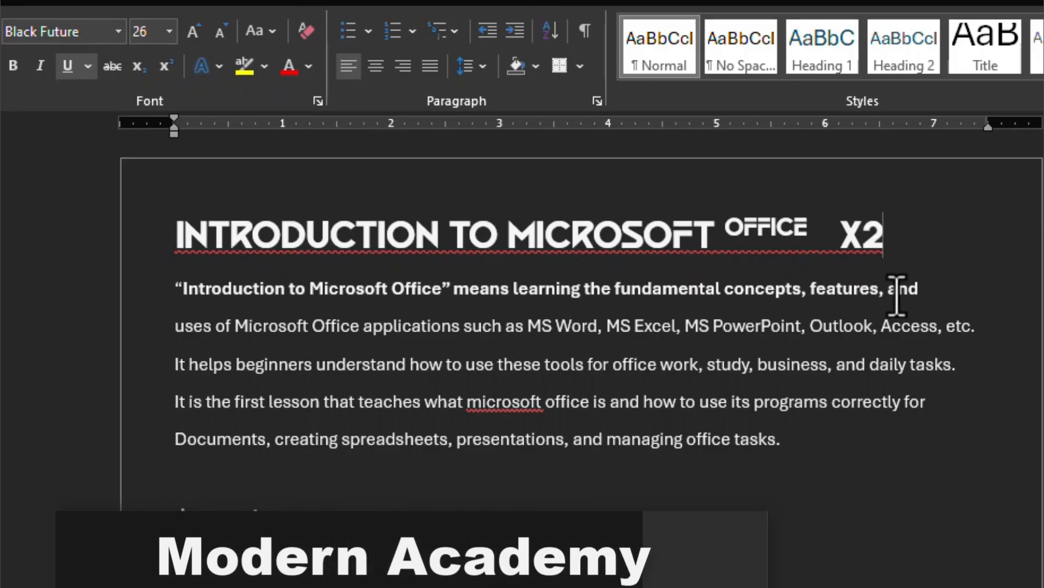
key(shift+Left)
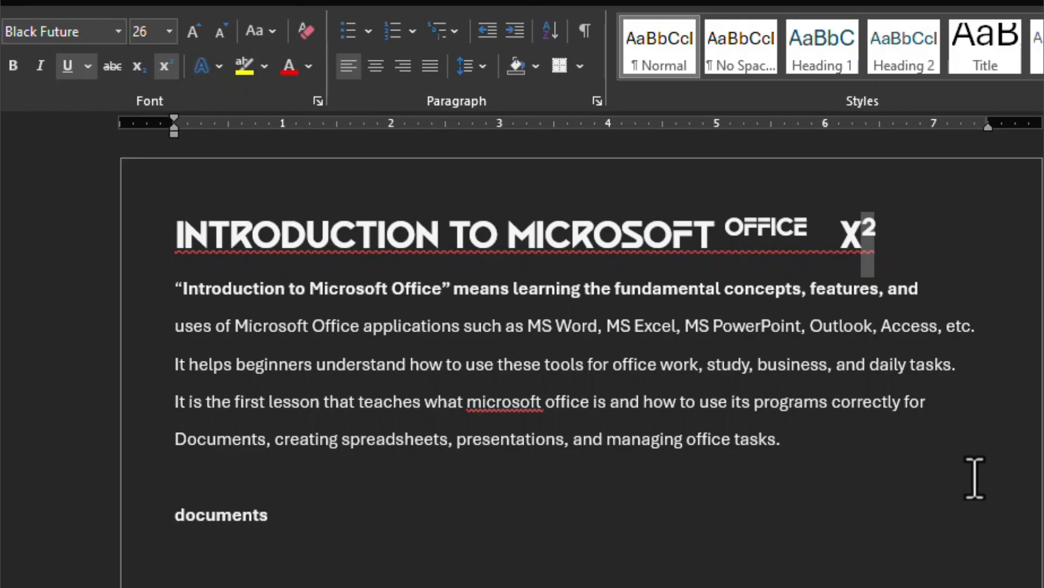
Step: Add "22" after the X² expression and make its second digit superscript
click(924, 255)
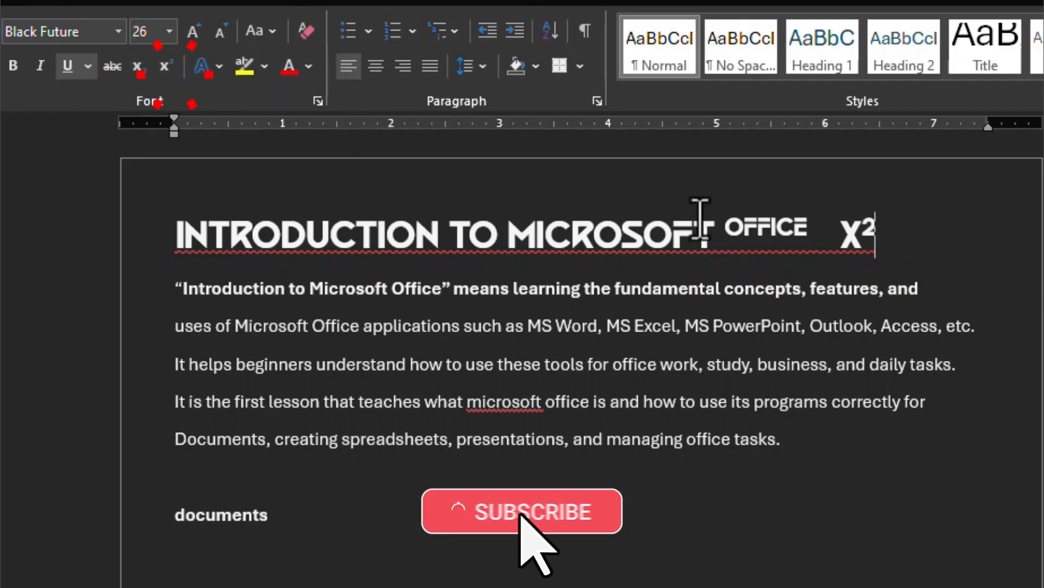
text(22)
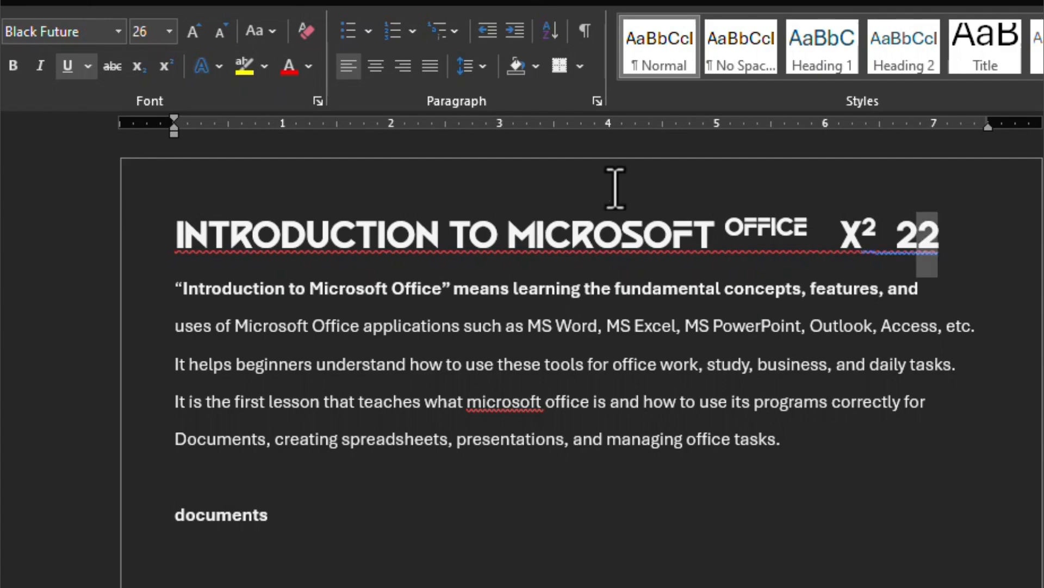
click(164, 66)
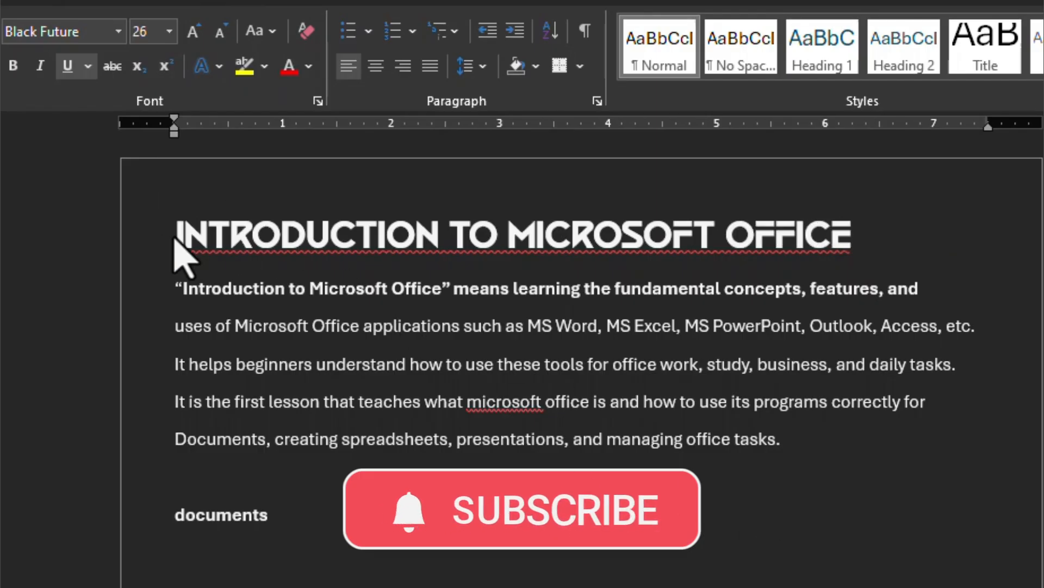
Step: Apply the black preset text effect with the purple shadow to the whole title
click(159, 234)
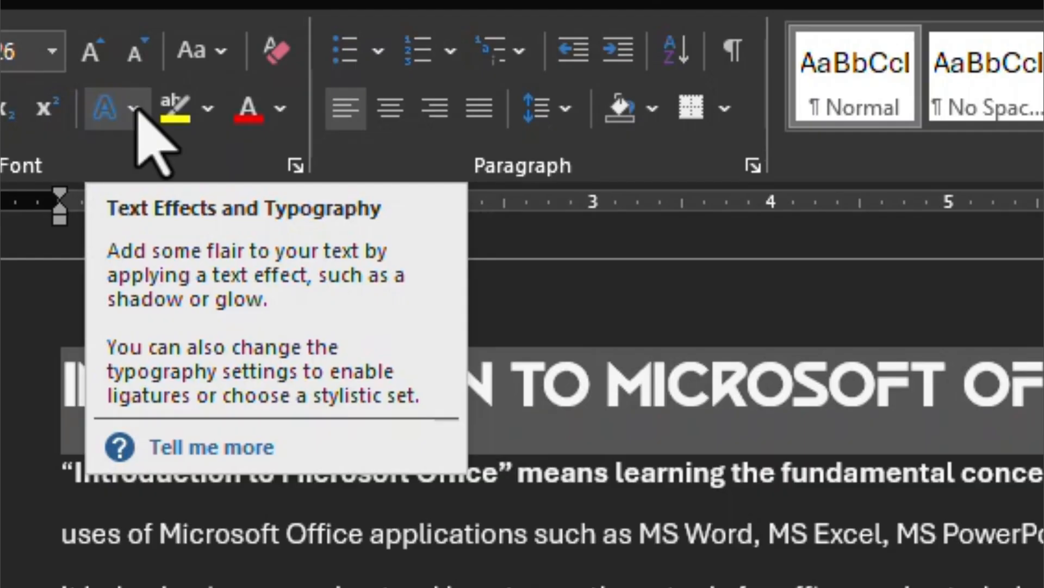
click(135, 108)
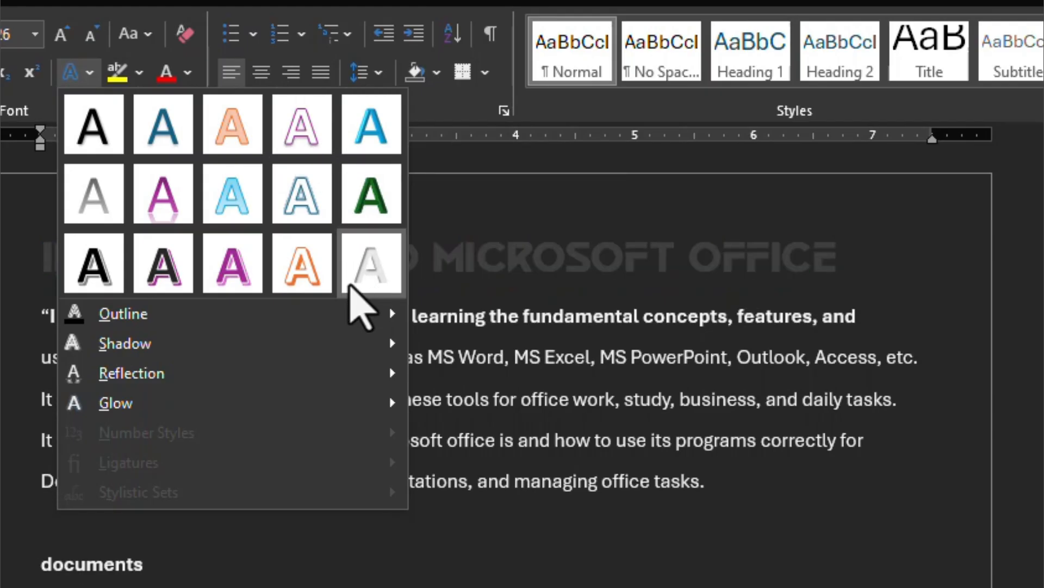
mouse_move(232, 346)
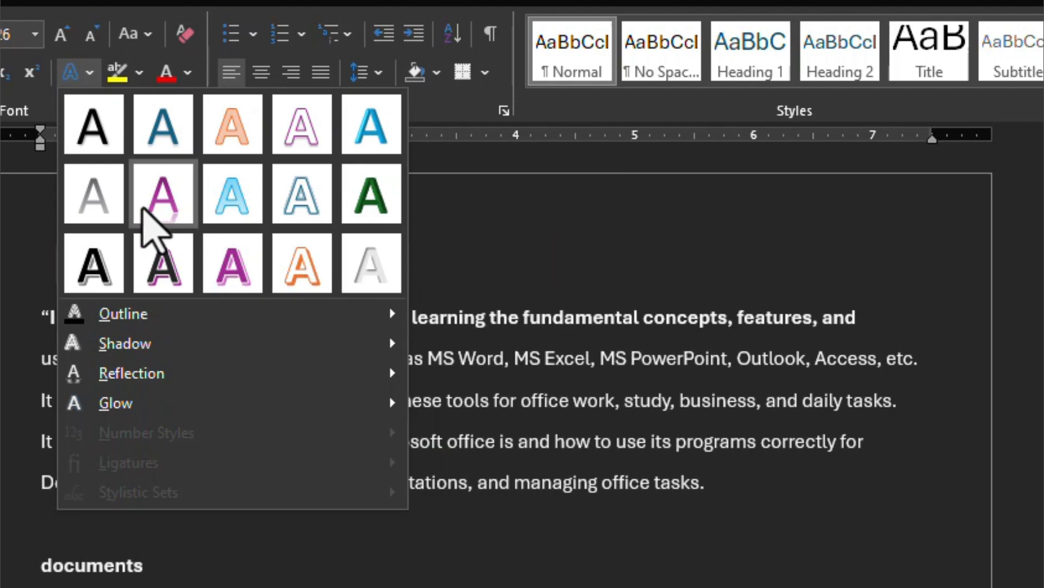
click(172, 287)
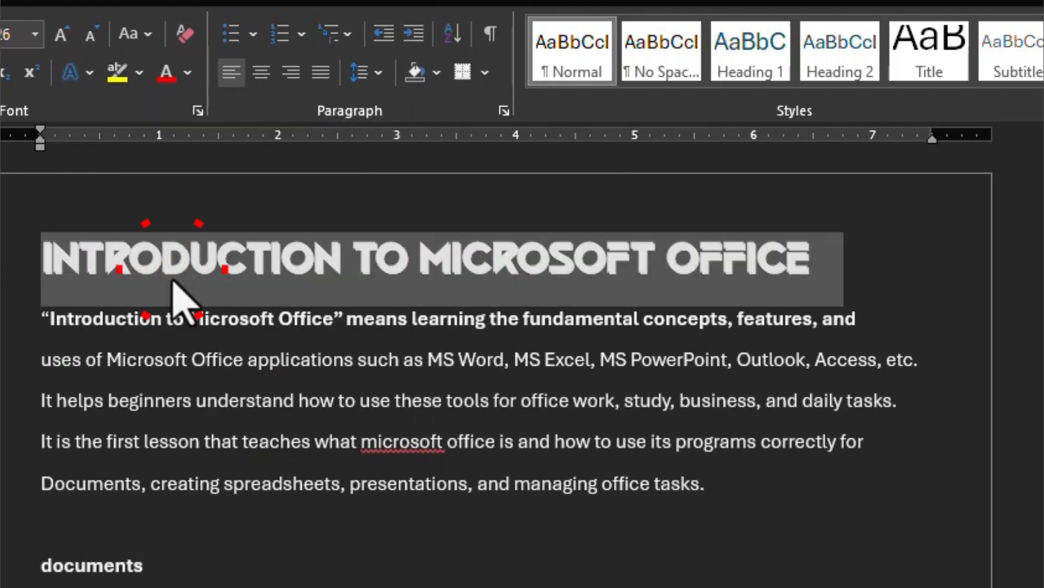
click(450, 250)
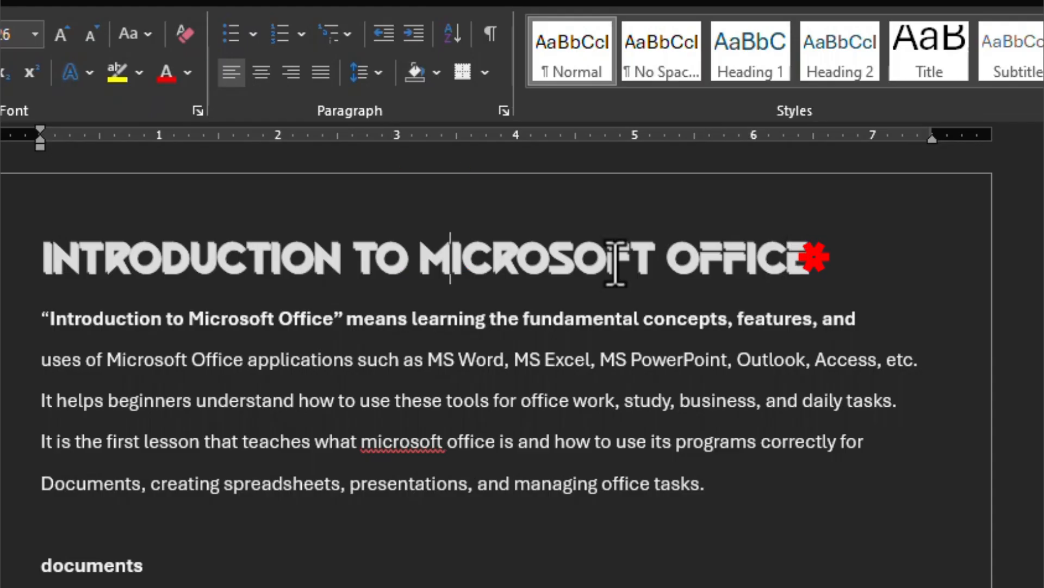
Step: Highlight the whole title in yellow
drag(615, 262, 54, 263)
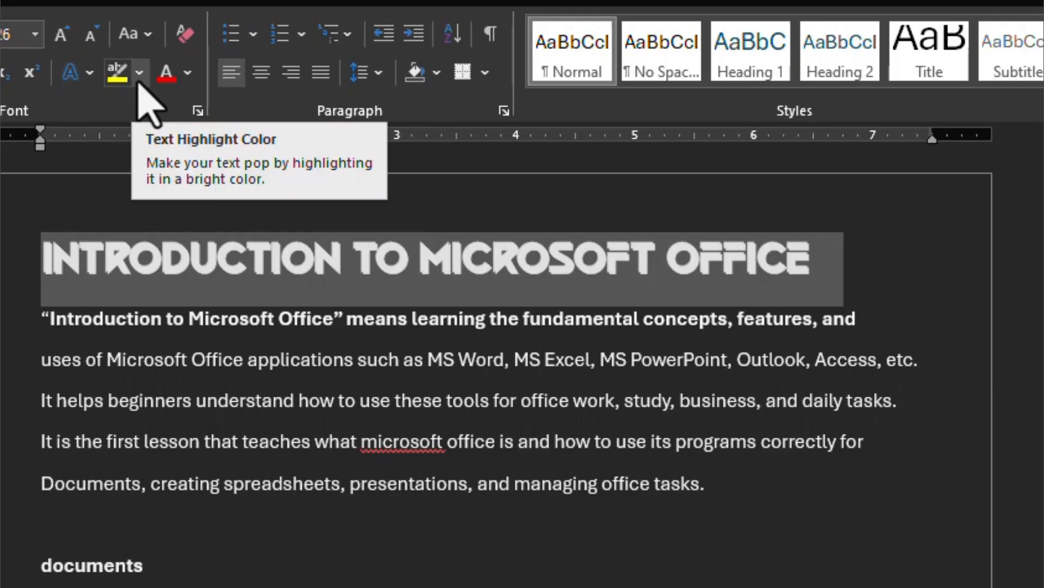
click(140, 73)
click(138, 77)
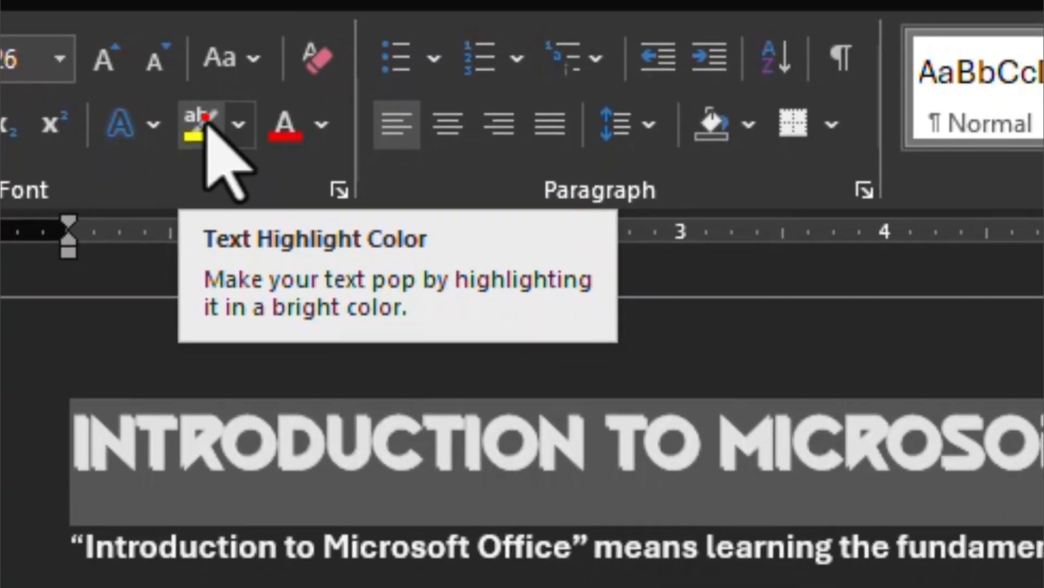
click(220, 136)
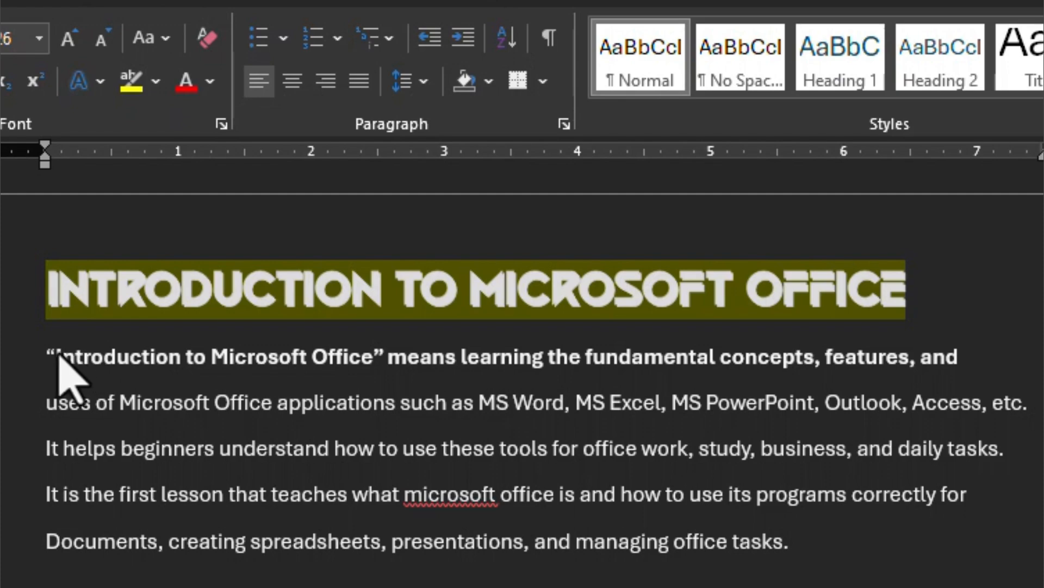
Step: Highlight the bold first body line in blue
click(42, 353)
click(406, 351)
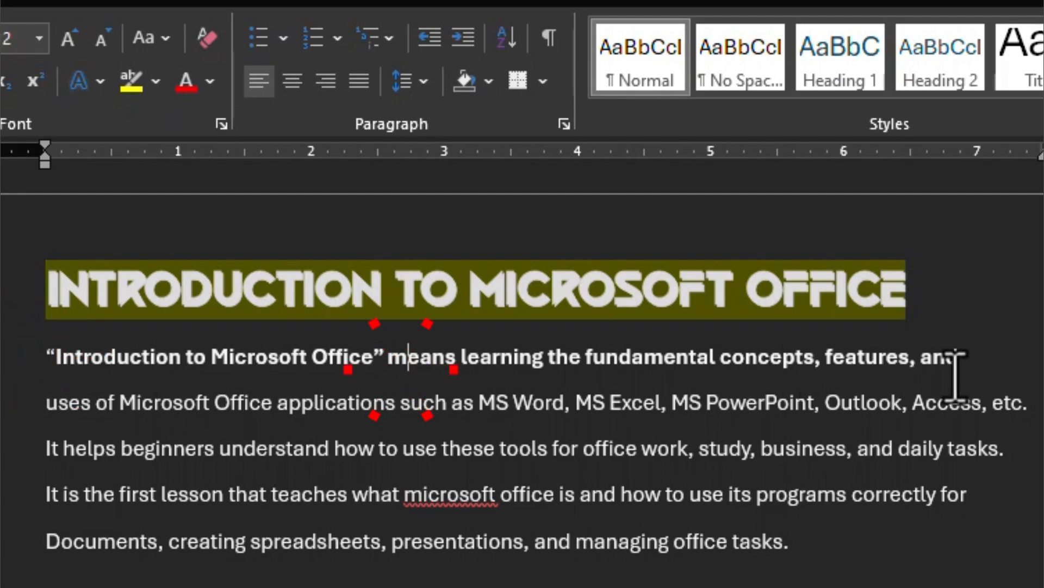
mouse_move(974, 358)
mouse_down()
mouse_move(364, 354)
mouse_move(49, 338)
mouse_up()
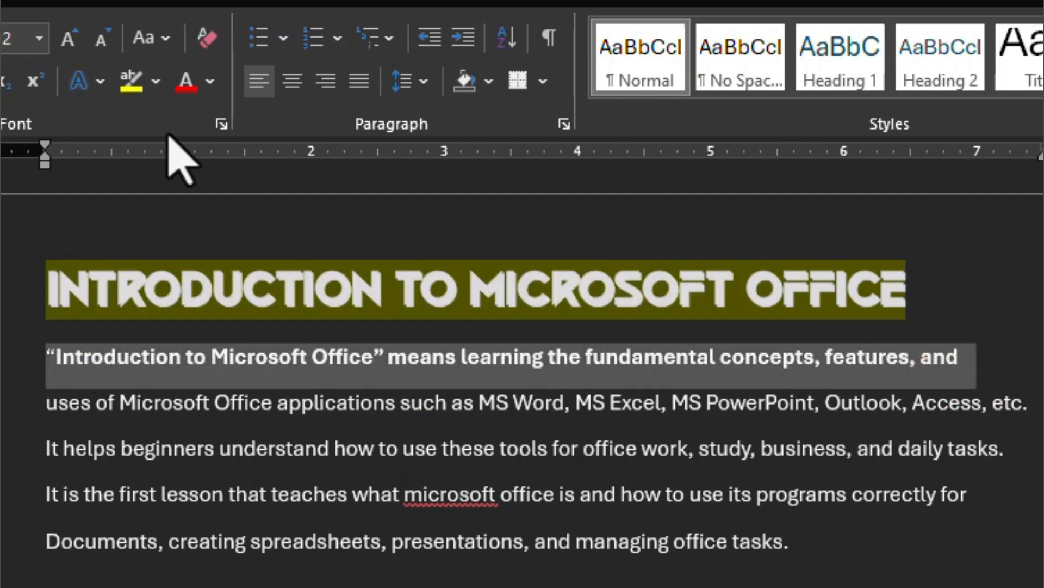
click(154, 84)
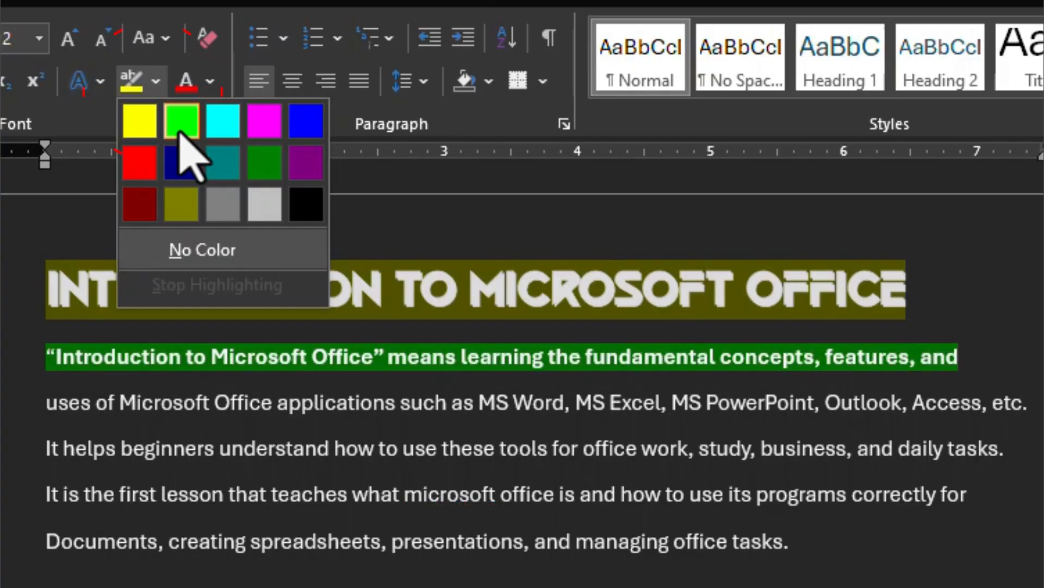
click(297, 124)
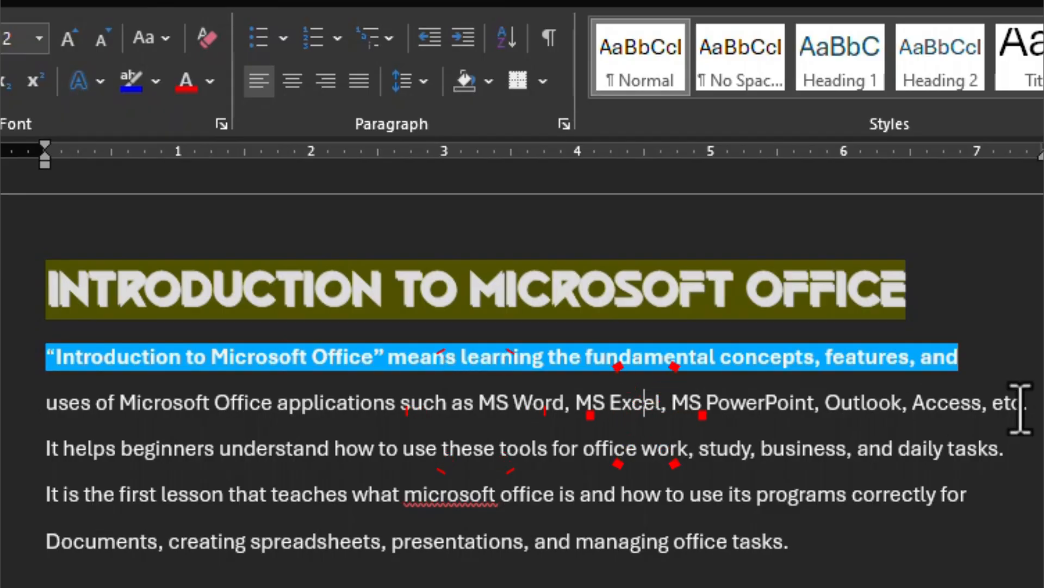
Step: Highlight the second body line, starting "uses of Microsoft Office applications", in dark blue
drag(1021, 408, 39, 408)
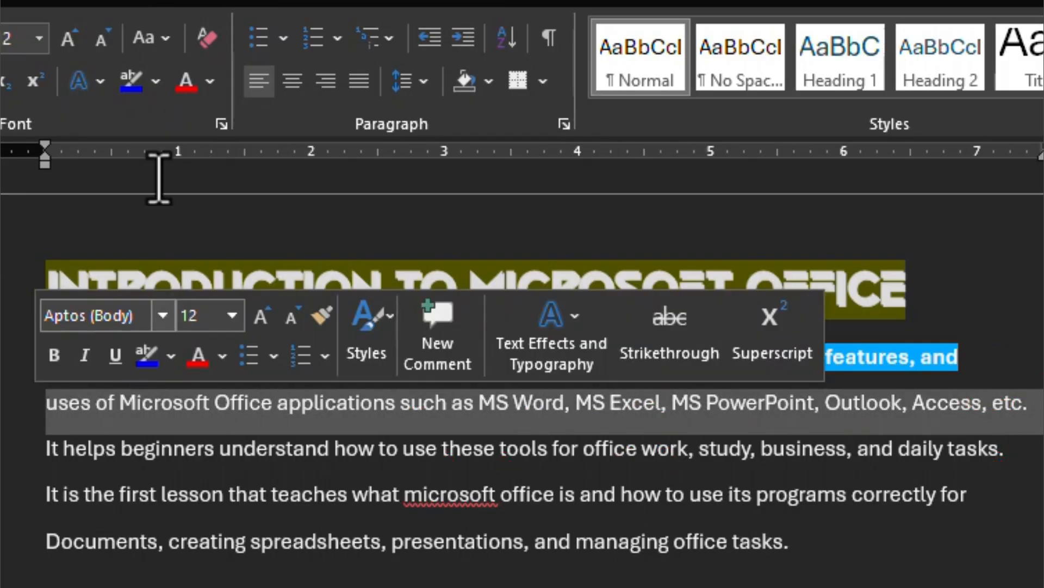
click(156, 83)
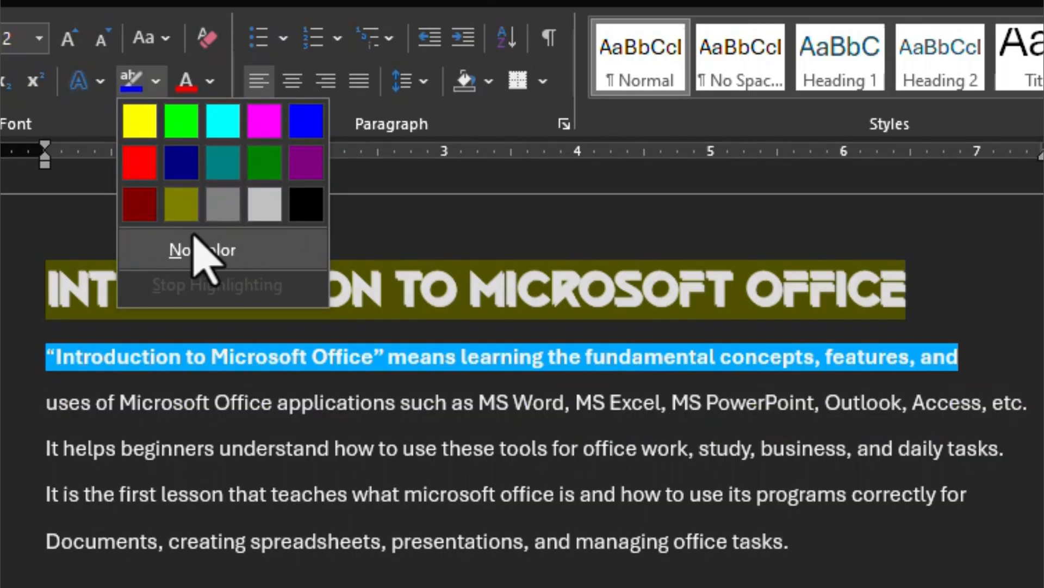
click(182, 164)
click(248, 572)
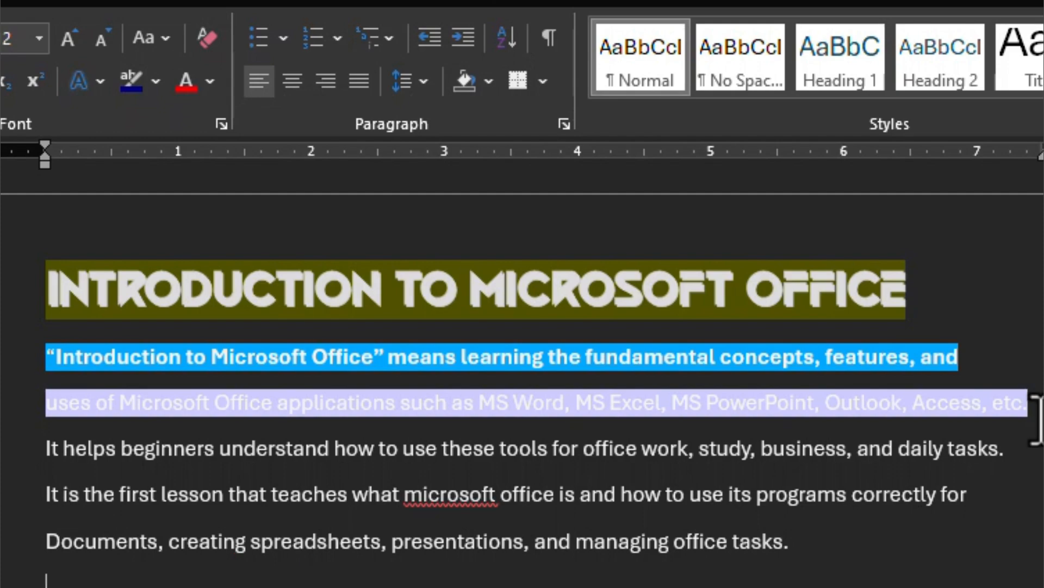
Step: Remove the highlight from the second body line, starting "uses of Microsoft Office applications"
drag(1028, 403, 793, 396)
drag(204, 401, 51, 401)
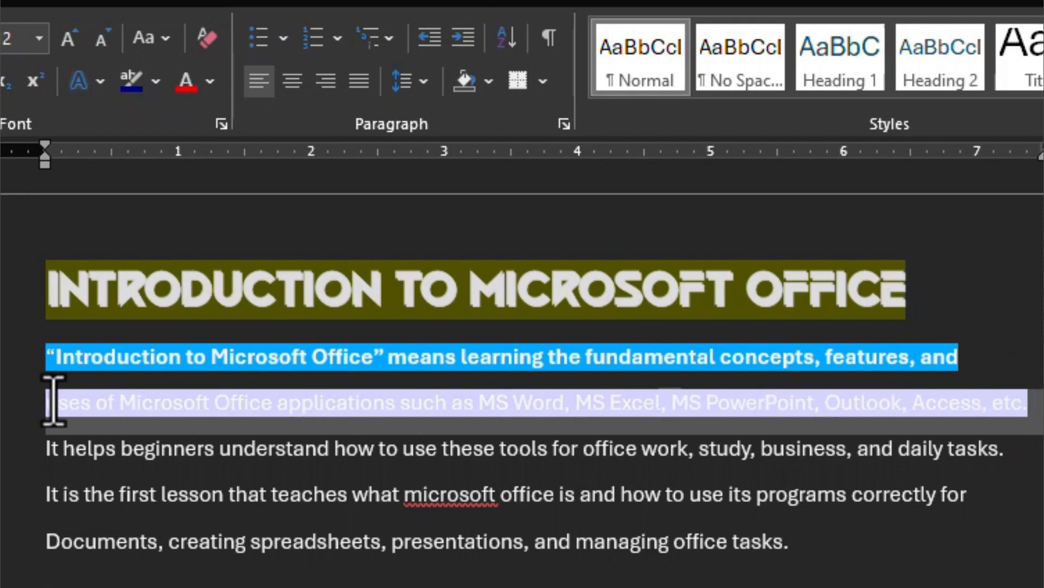
click(156, 84)
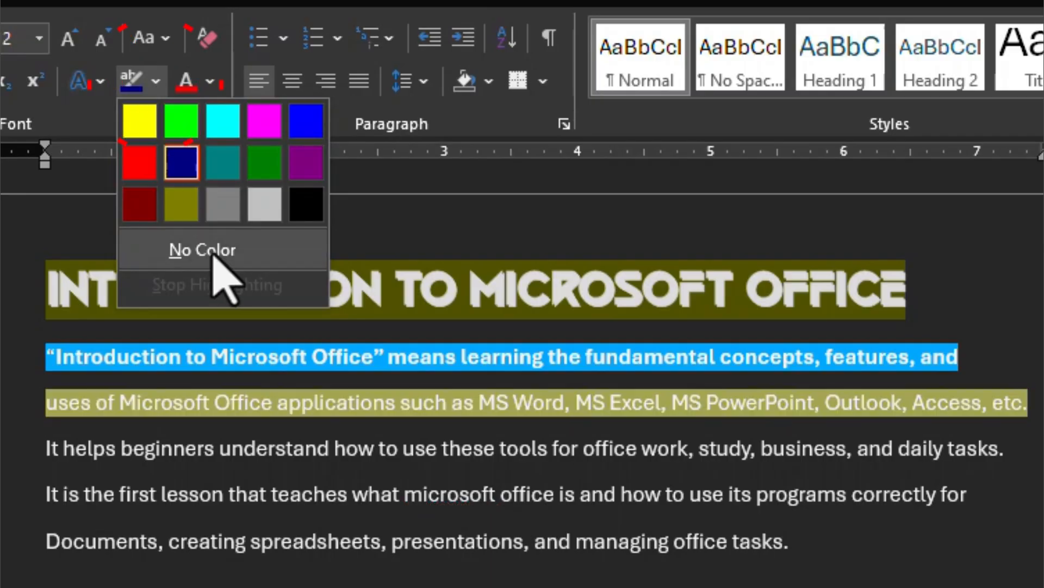
click(218, 256)
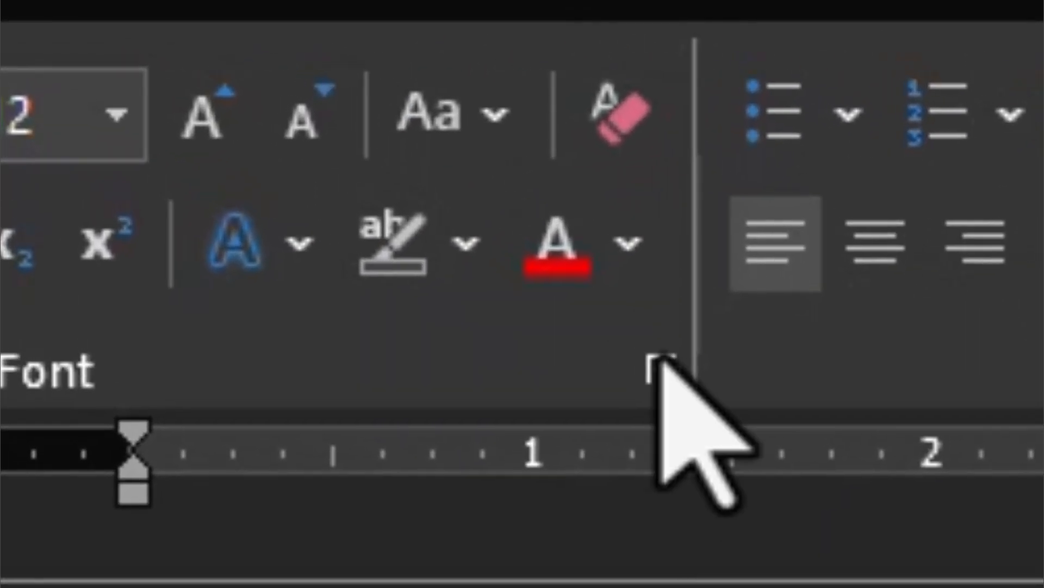
Step: Change the font color of the word "documents" below the paragraph to a medium blue theme color
click(623, 272)
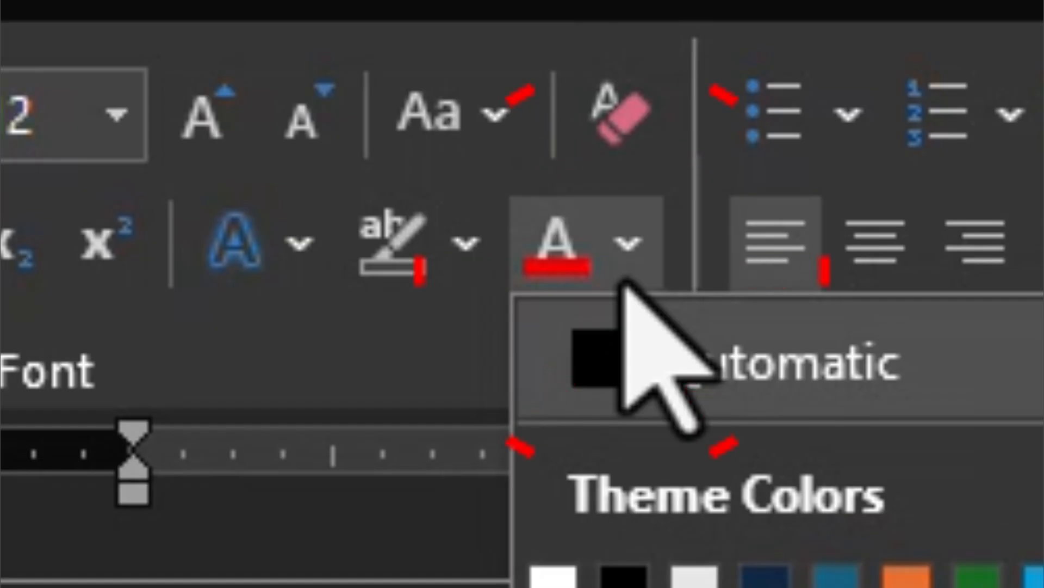
click(623, 256)
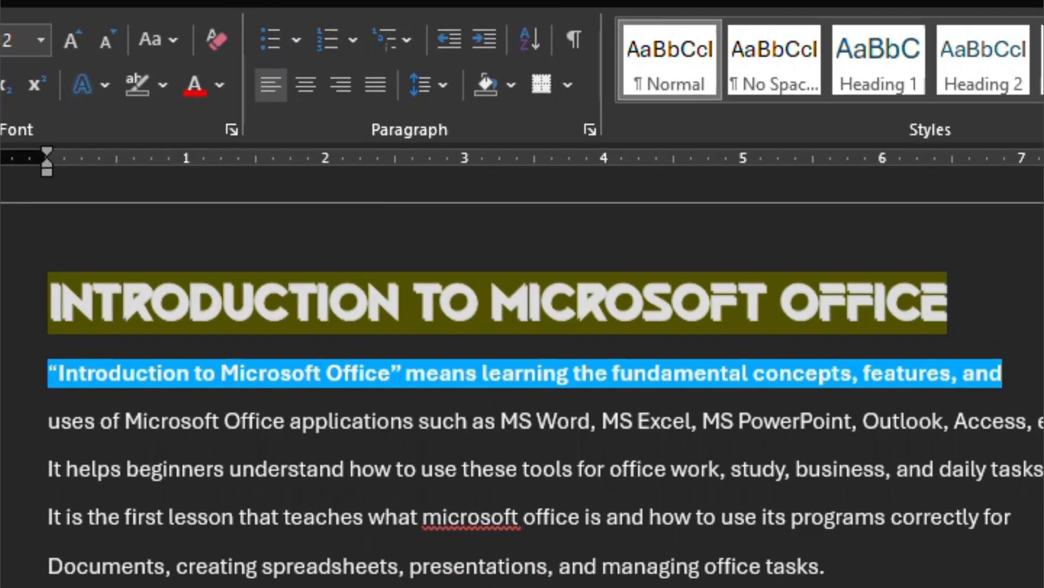
drag(156, 537, 23, 541)
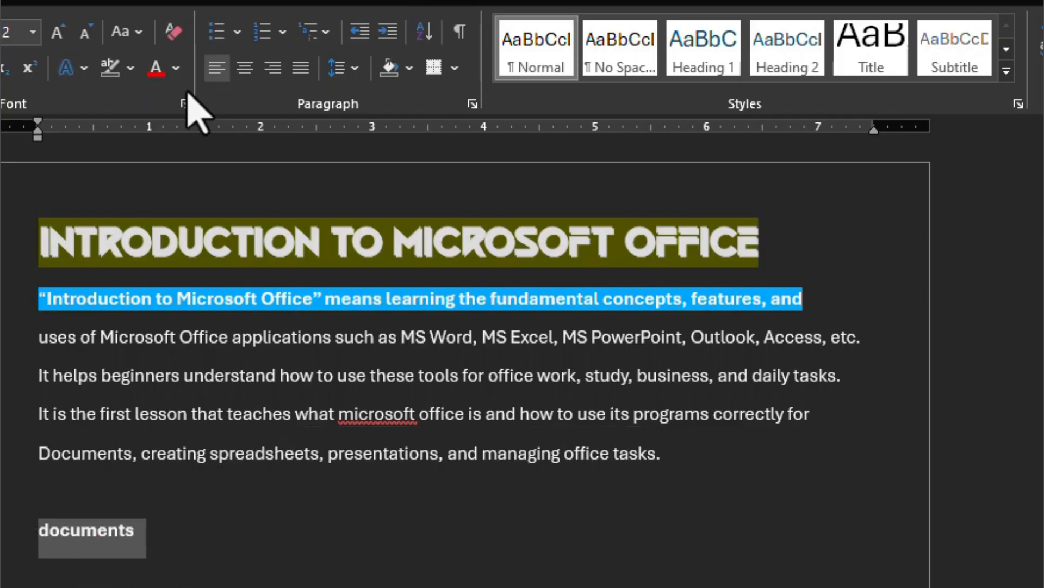
click(160, 77)
click(176, 68)
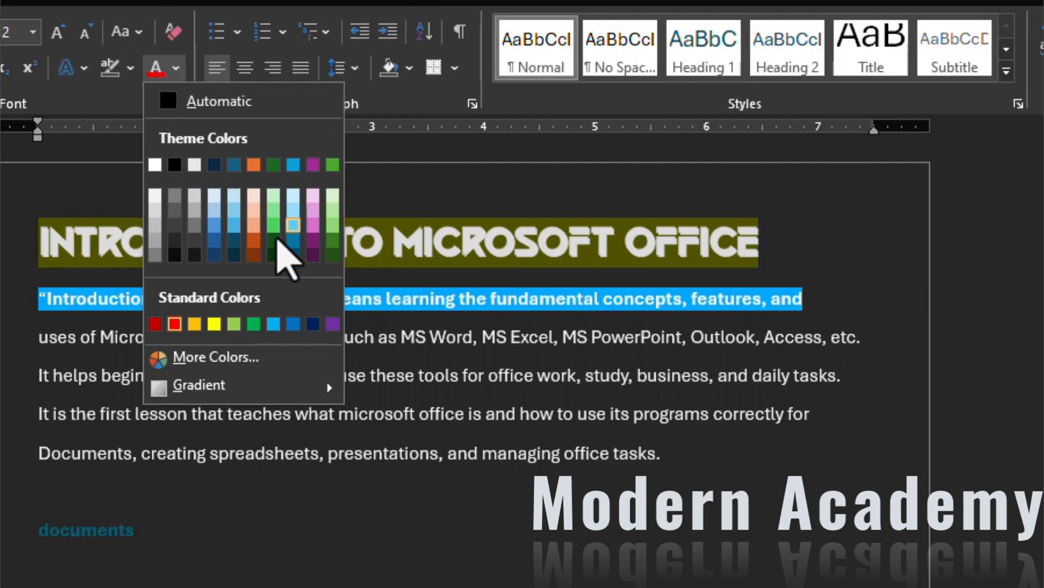
click(217, 225)
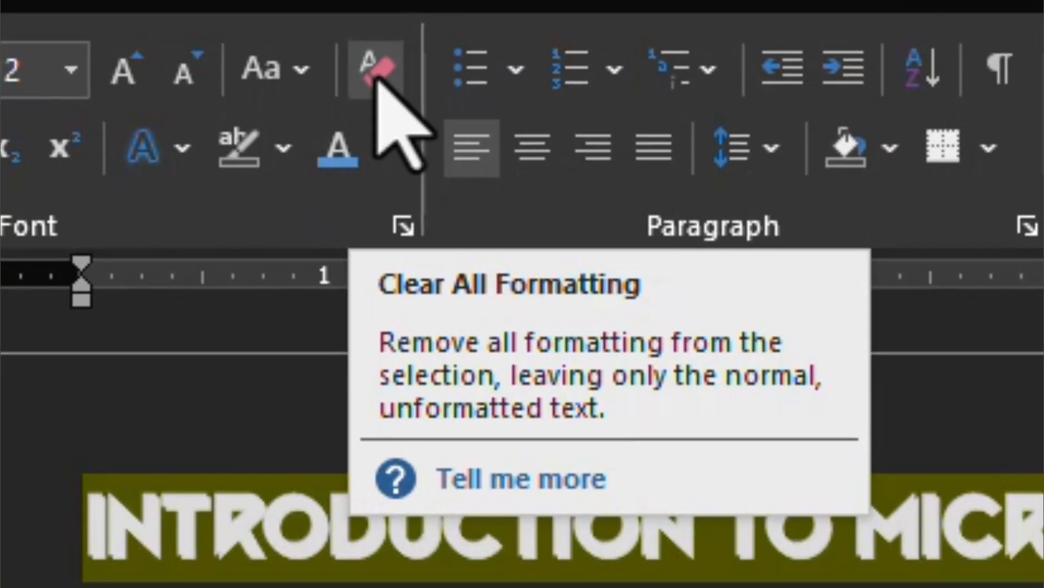
Step: Clear all formatting from the word "documents" and from the whole title
click(377, 76)
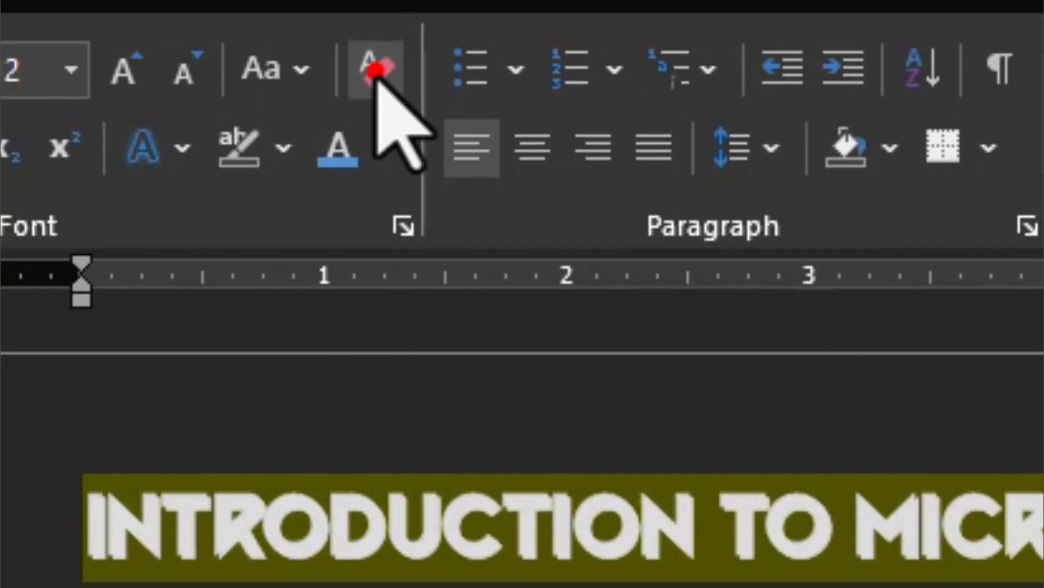
click(448, 528)
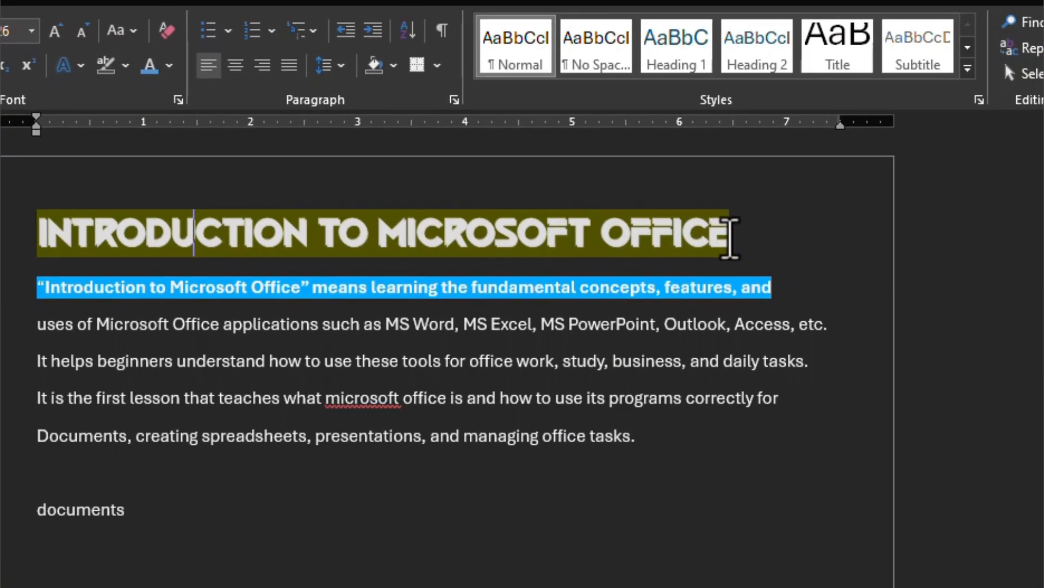
drag(731, 238, 60, 225)
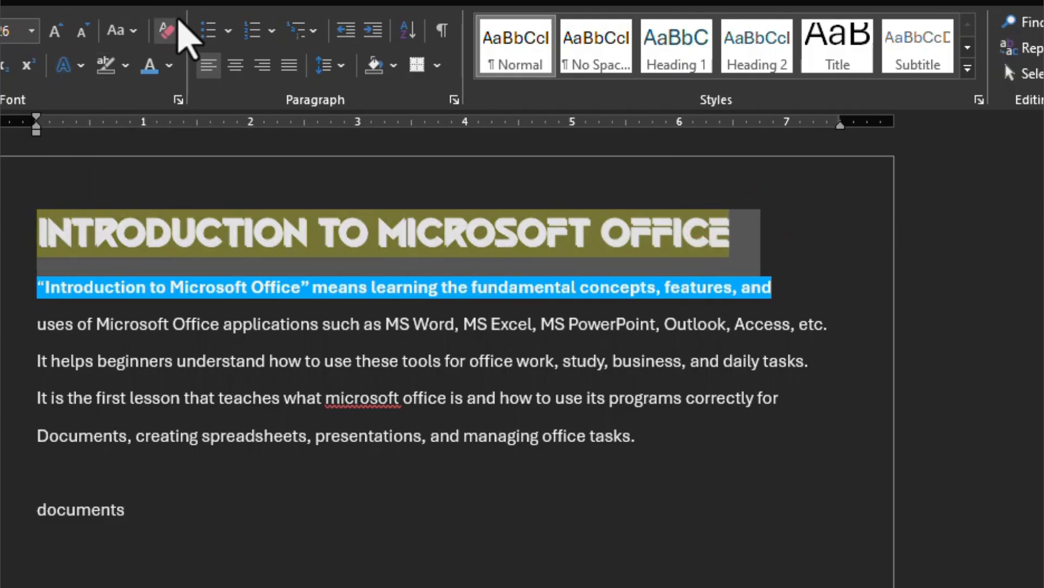
click(165, 31)
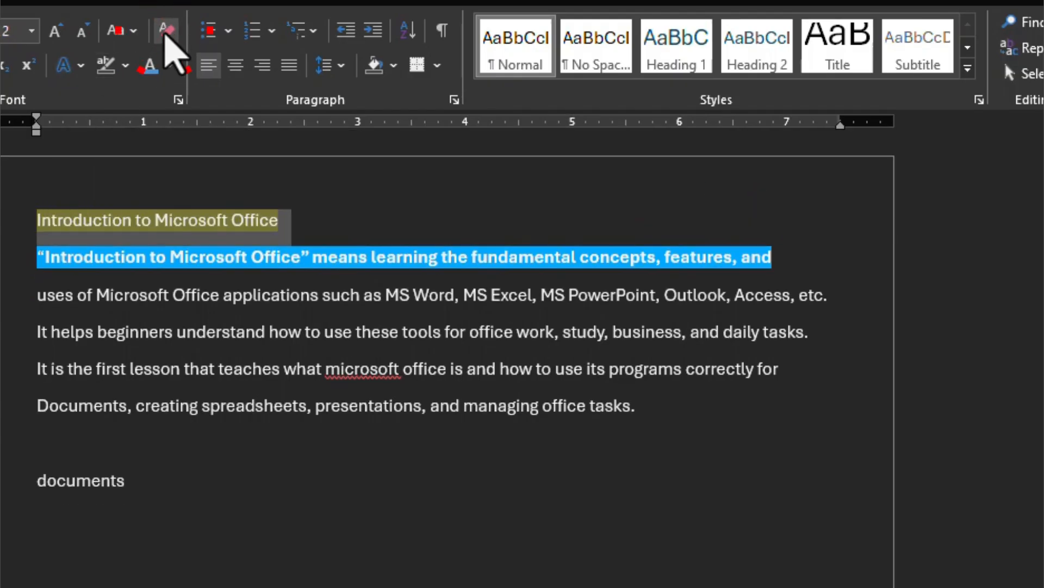
click(475, 203)
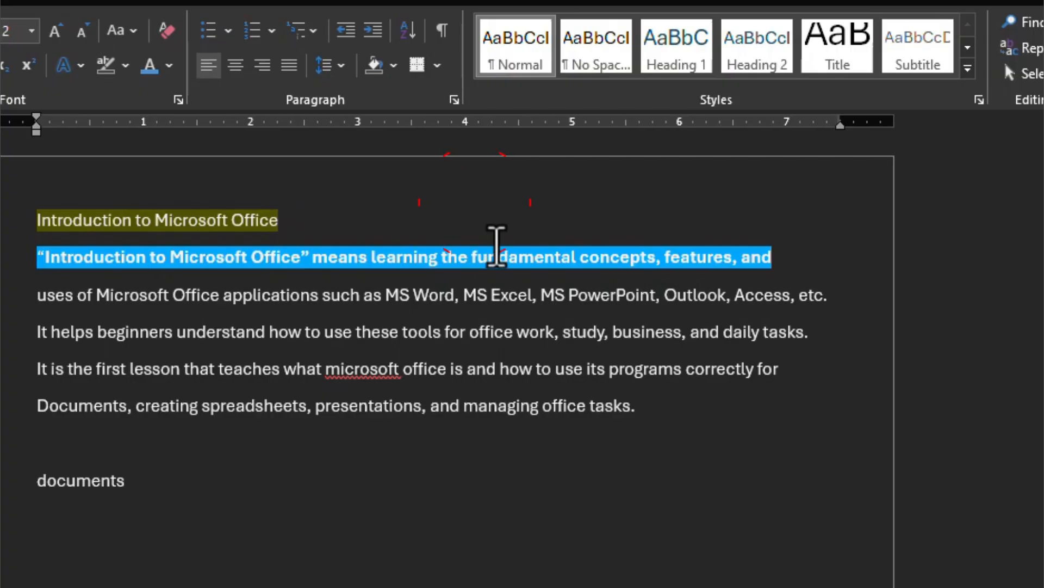
drag(348, 218, 24, 214)
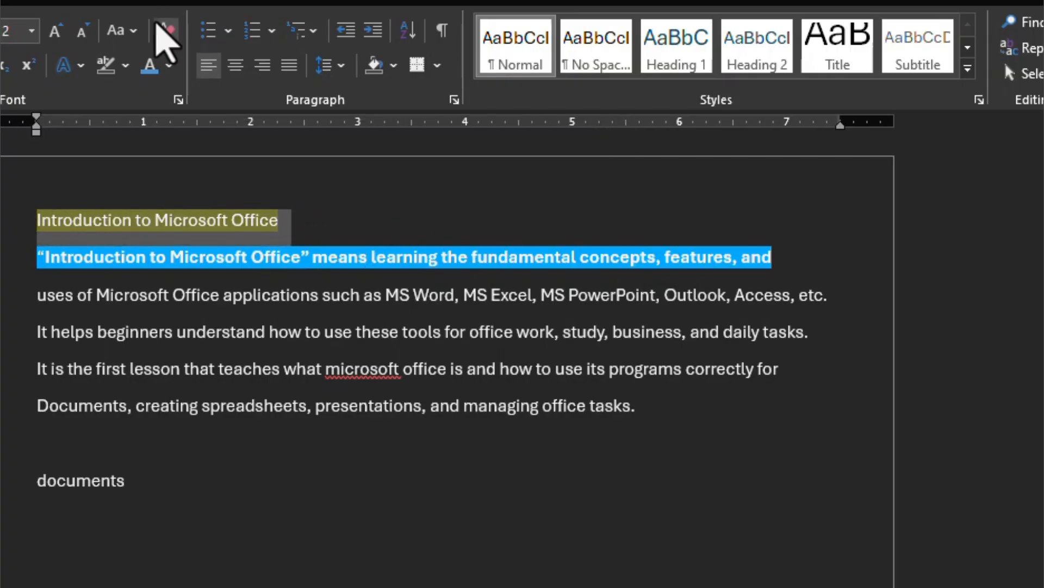
click(262, 197)
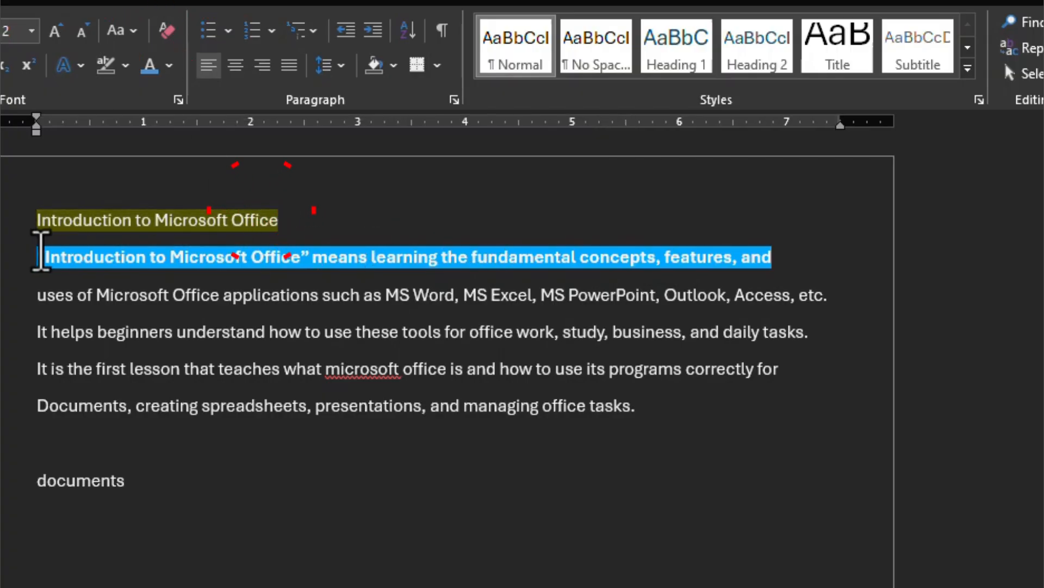
Step: Clear all formatting from the bold first body line and remove its blue highlight
click(38, 249)
drag(137, 264, 793, 265)
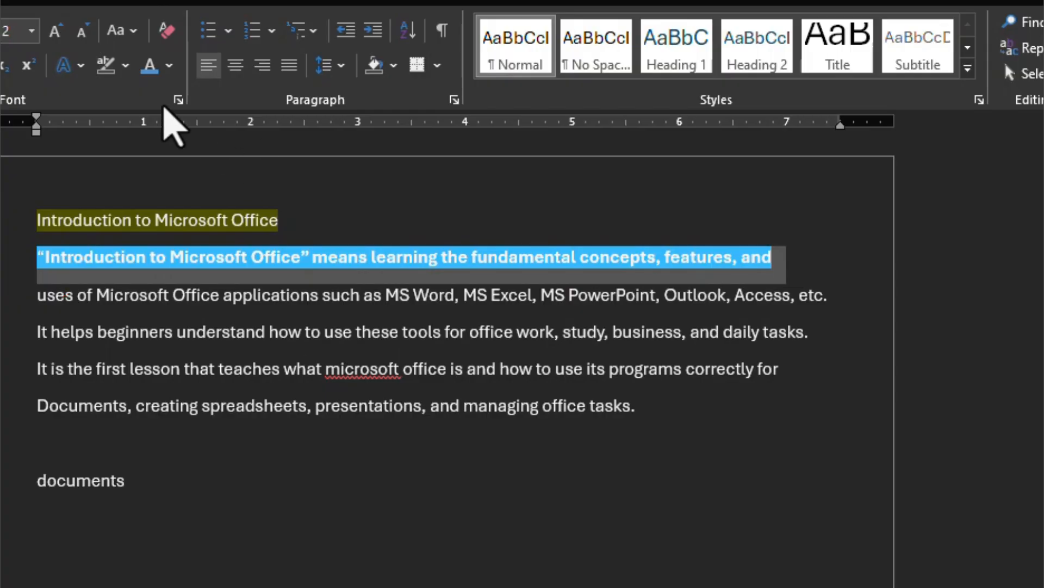
click(167, 30)
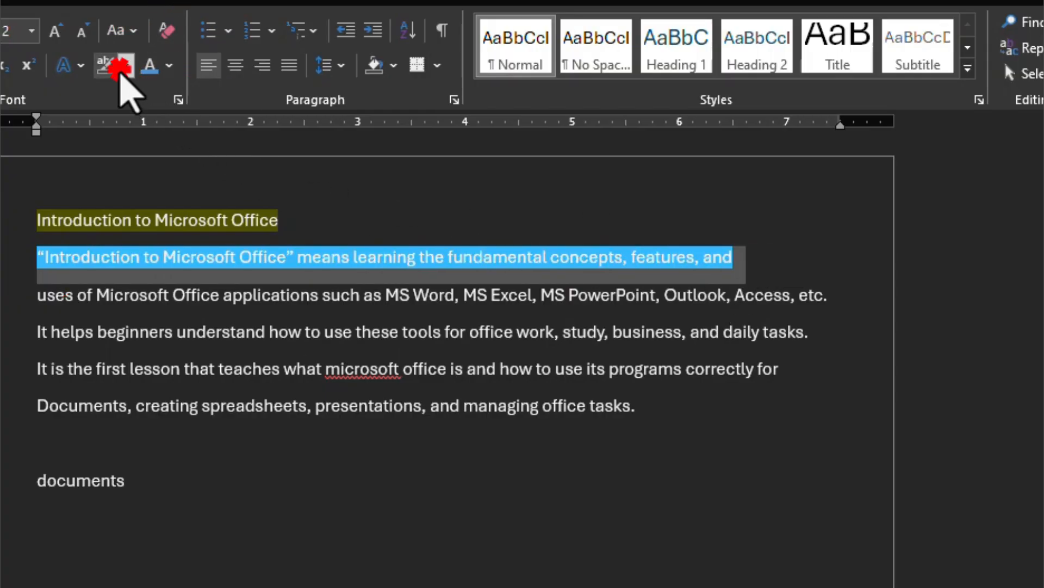
click(120, 65)
click(163, 199)
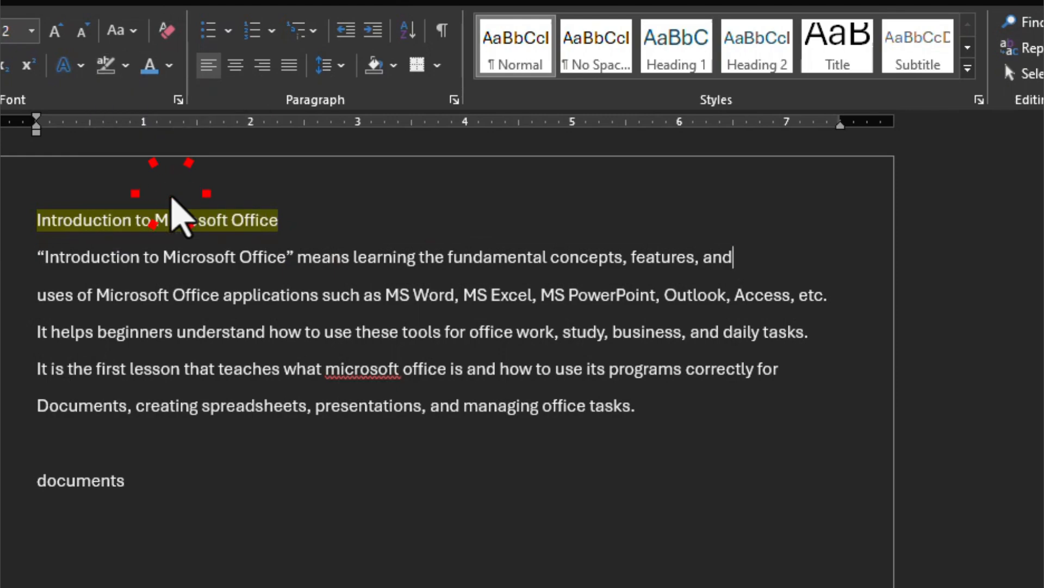
Step: Remove the yellow highlight from the title line "Introduction to Microsoft Office"
triple_click(310, 215)
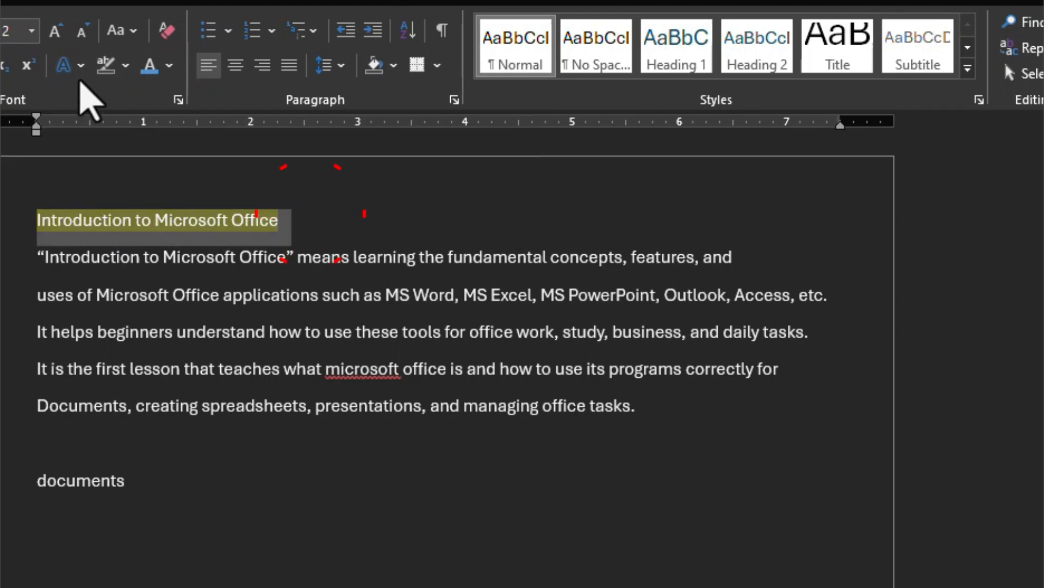
click(125, 65)
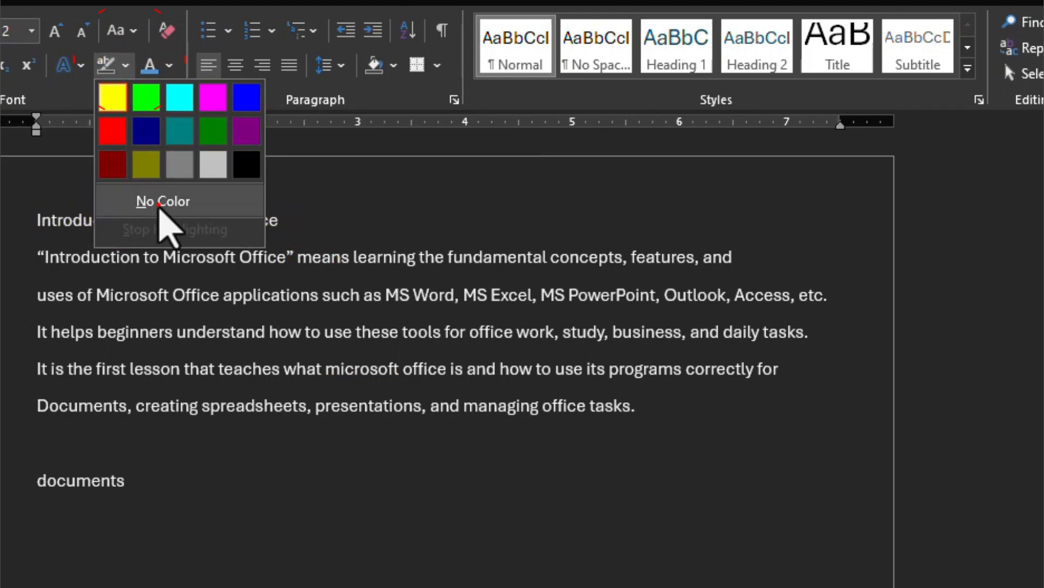
click(158, 205)
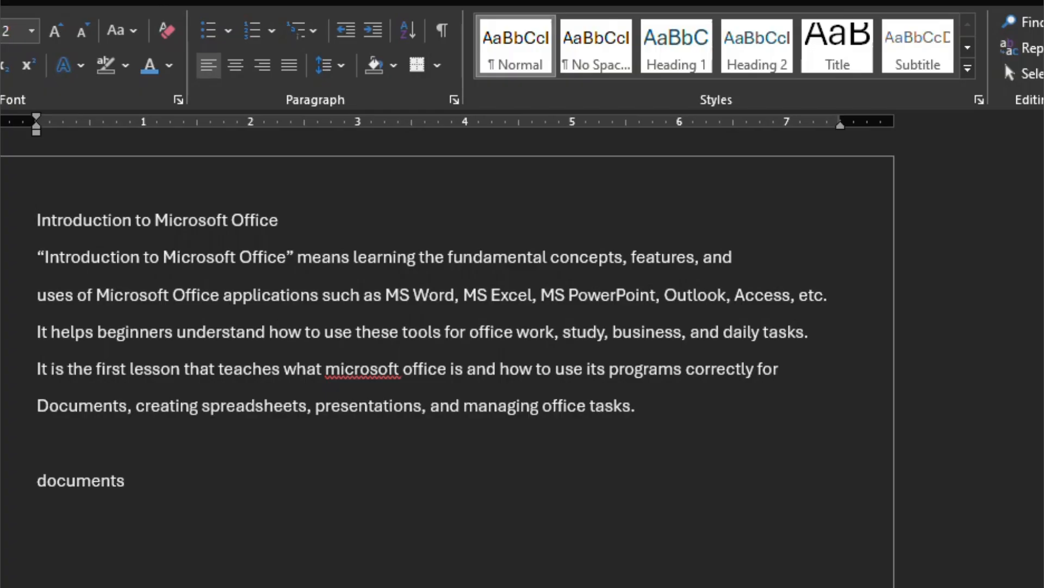